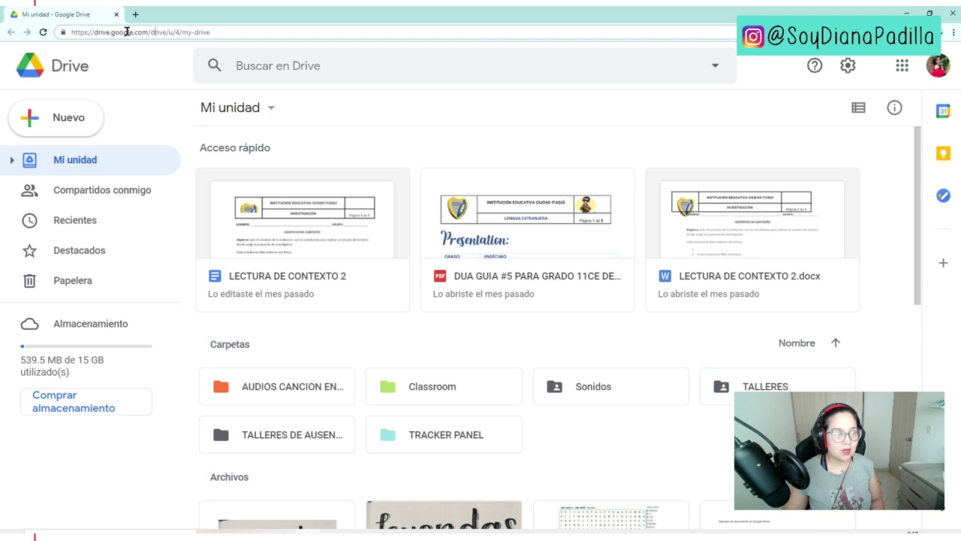
- Load plain drive.google.com by removing the account path from the address
drag(148, 32, 245, 28)
key(BackSpace)
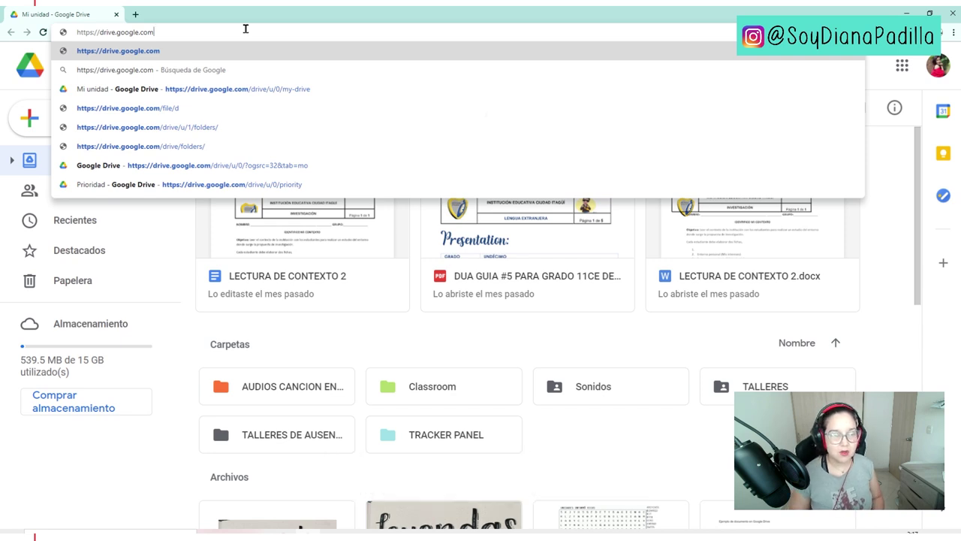
key(Return)
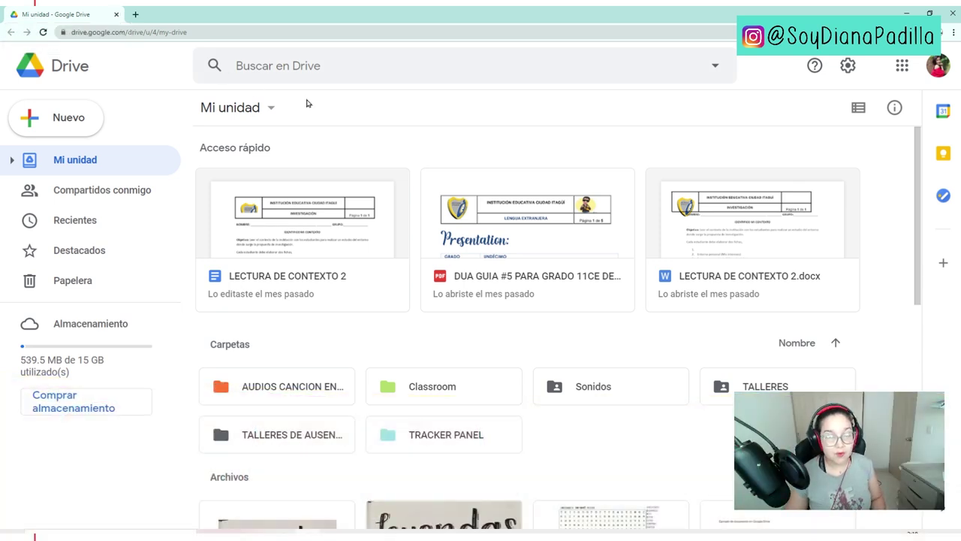
- Create a blank Google Form from Drive's Nuevo menu
click(83, 120)
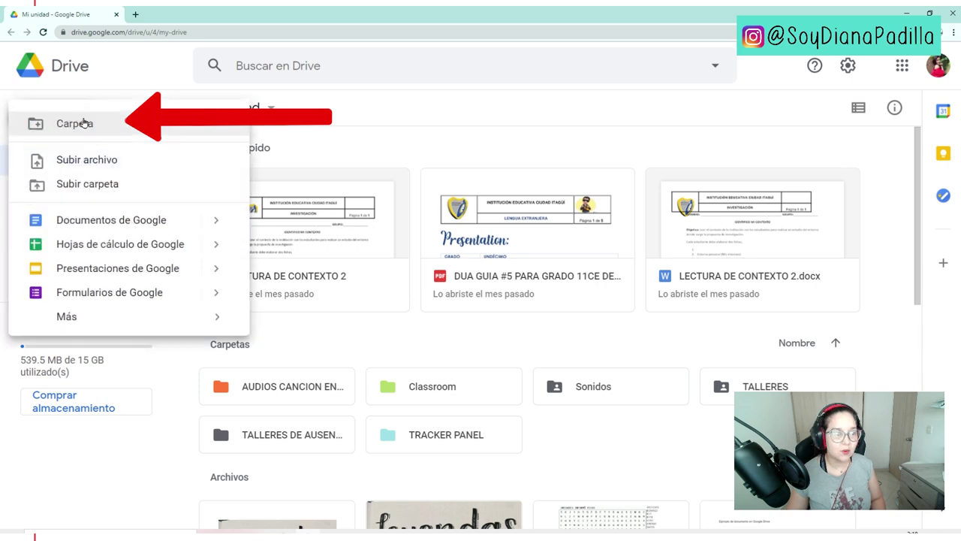
click(215, 293)
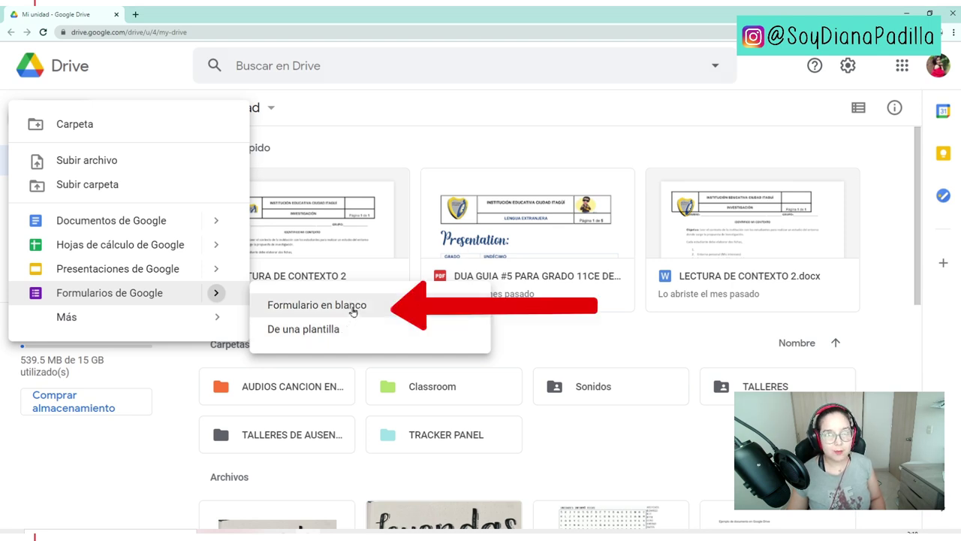
click(353, 311)
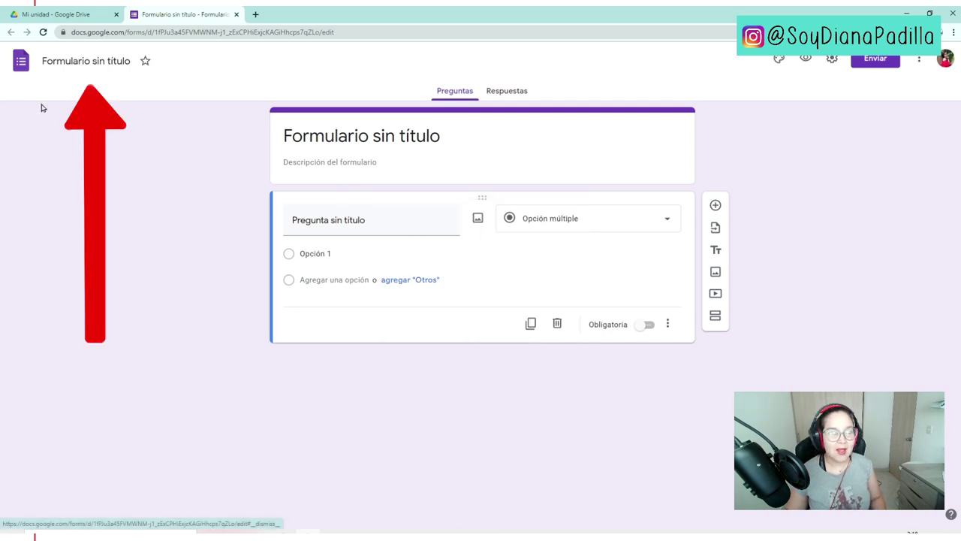
- Rename the untitled form to 'Contactos estudiantes'
click(96, 60)
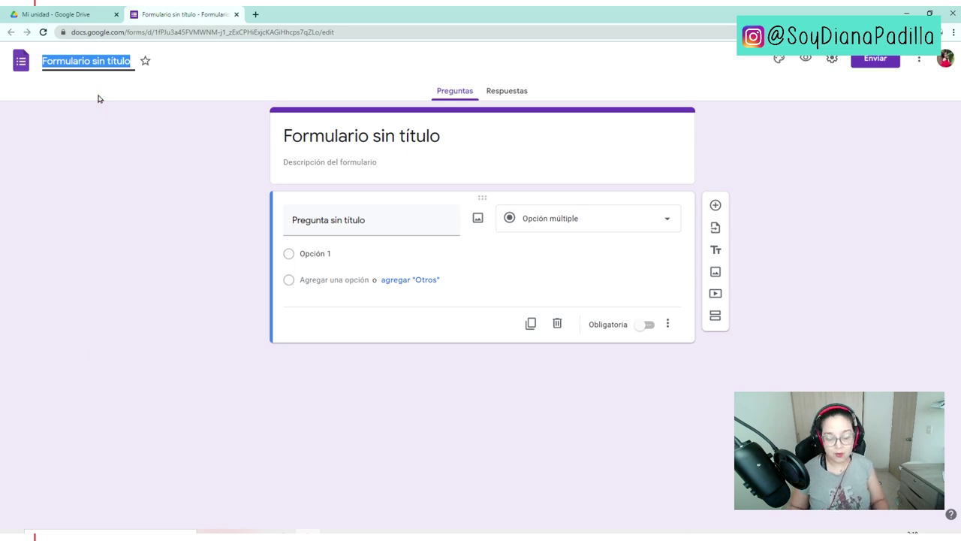
text(Contactos estudiantes)
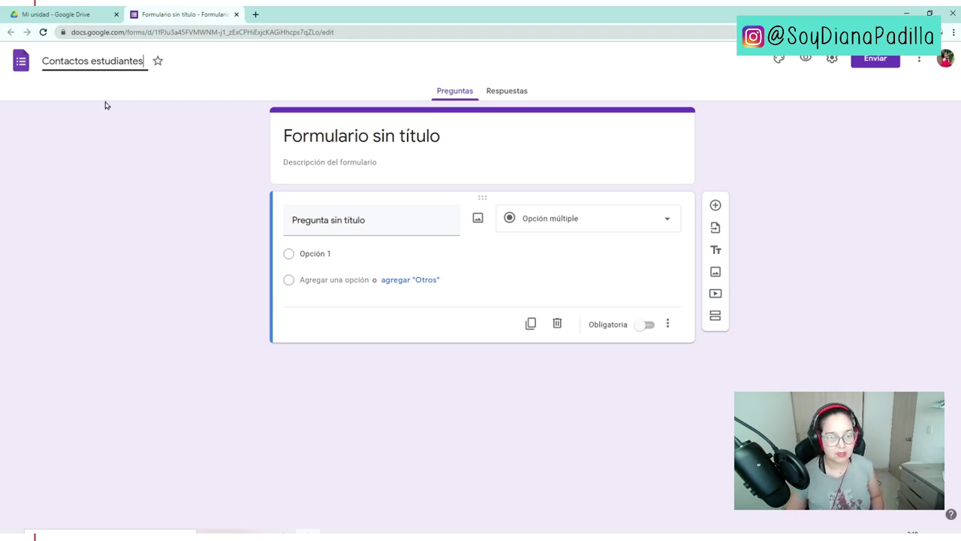
key(Return)
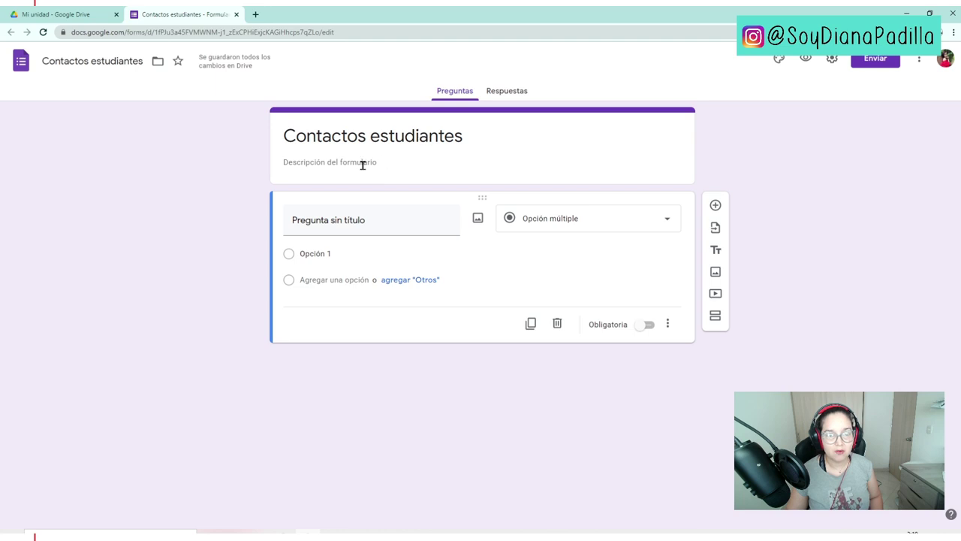
click(339, 165)
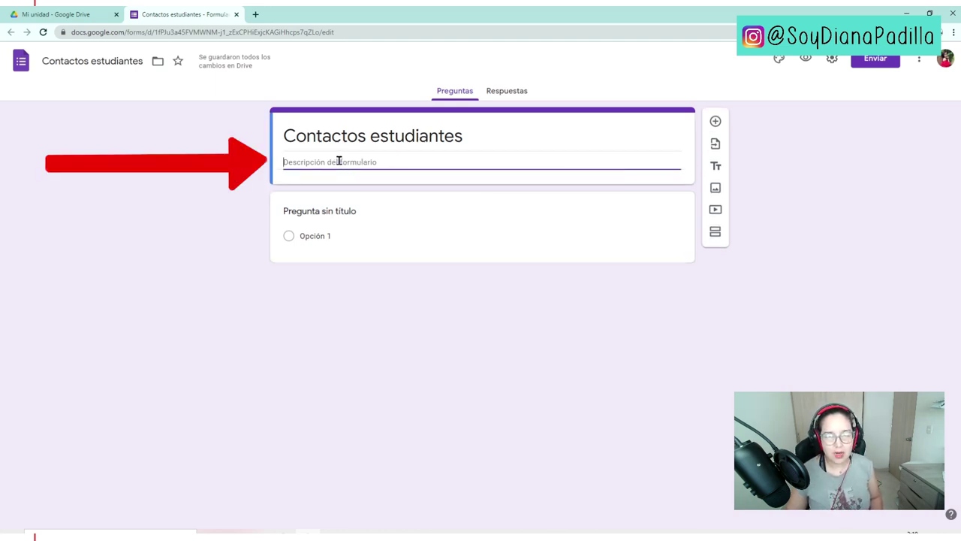
- Add required short-answer 'Nombre completo' and a duplicated copy retitled 'Documento de identidad'
click(247, 188)
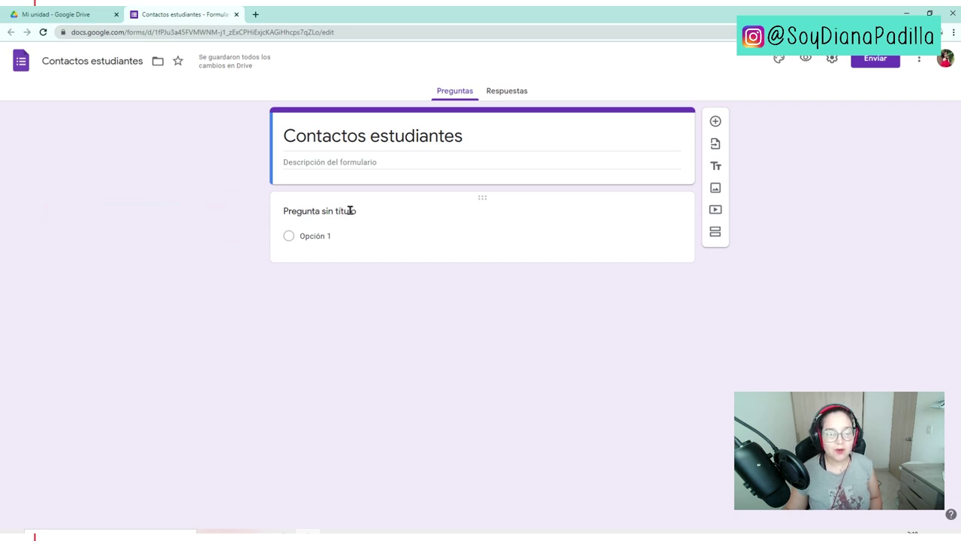
click(354, 212)
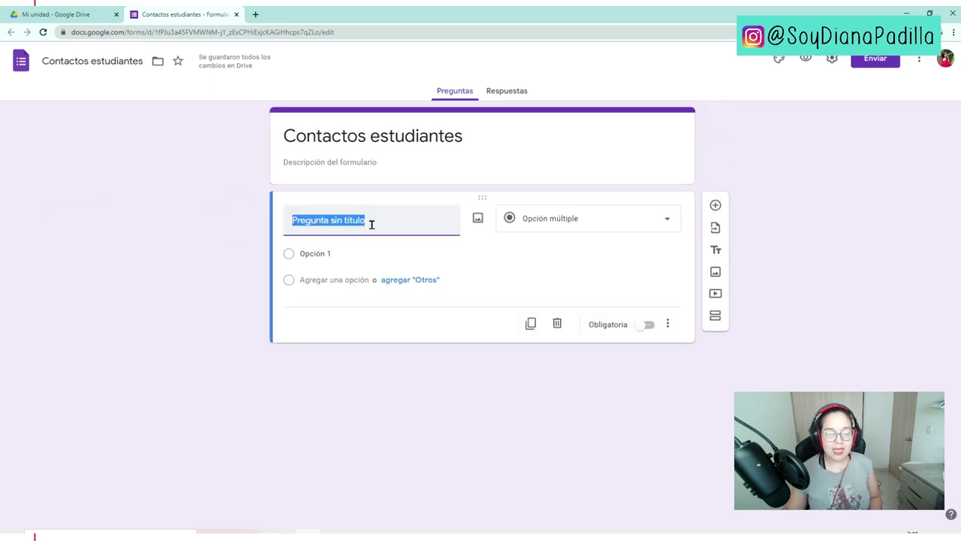
text(Nombre completo)
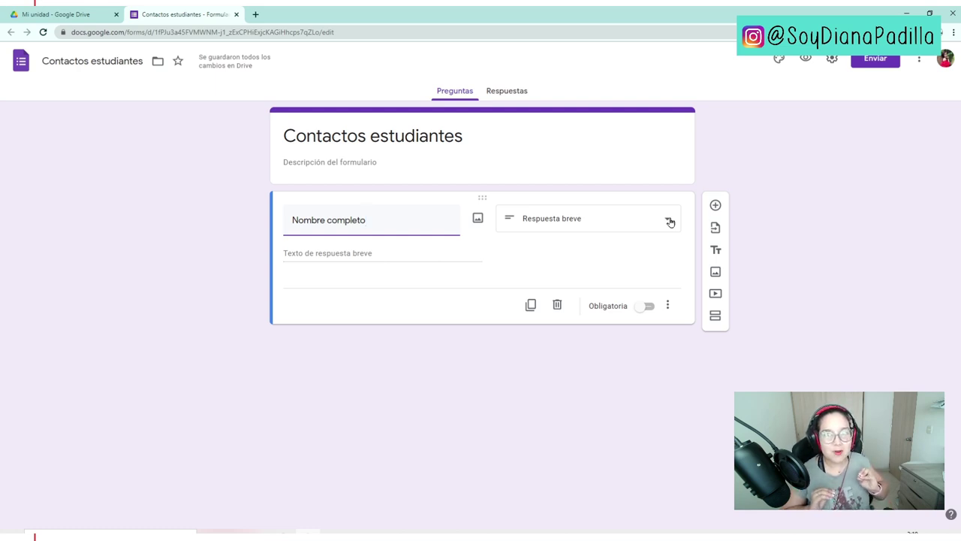
click(670, 221)
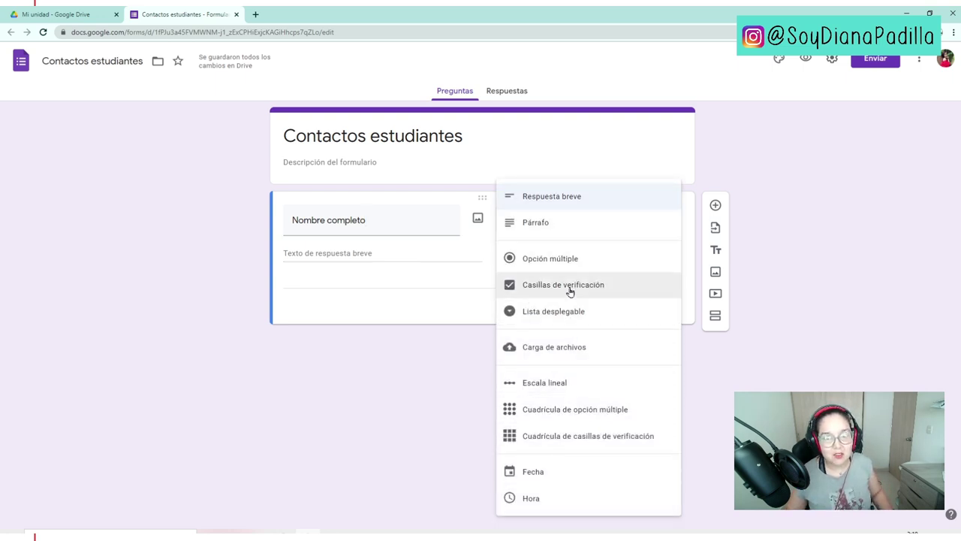
click(386, 391)
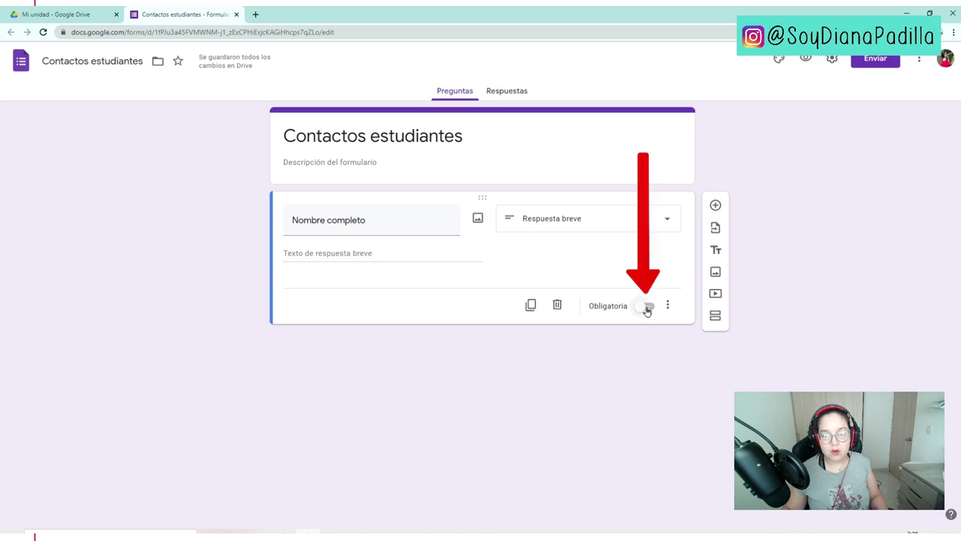
click(647, 309)
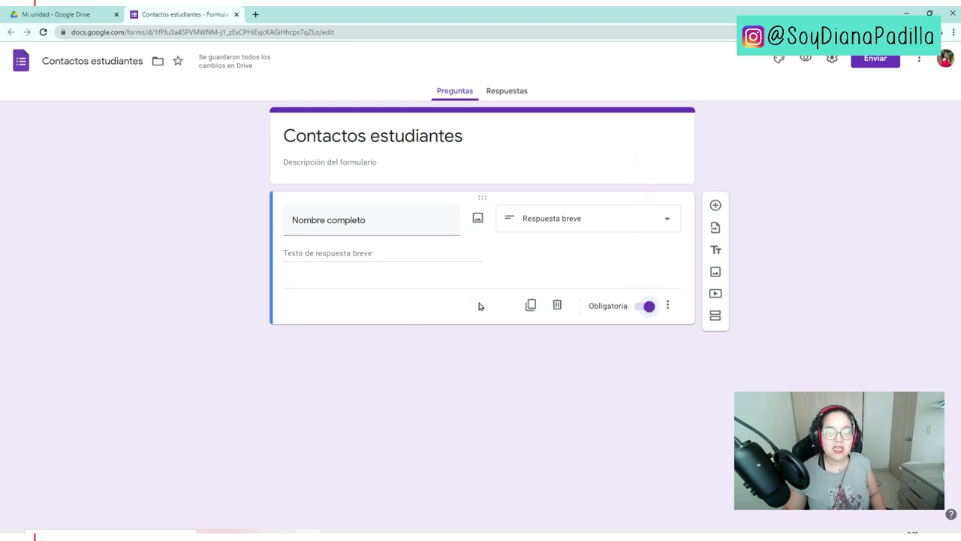
click(530, 305)
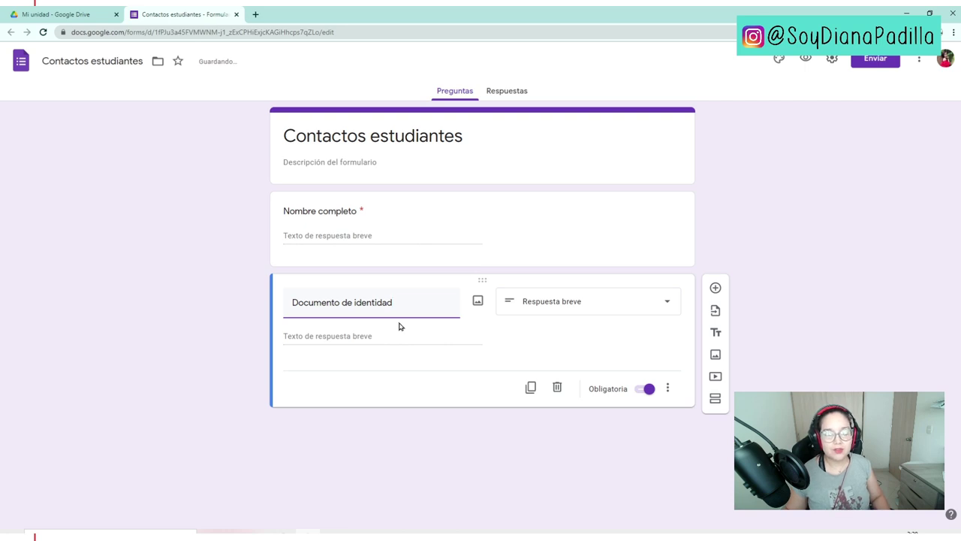
click(501, 334)
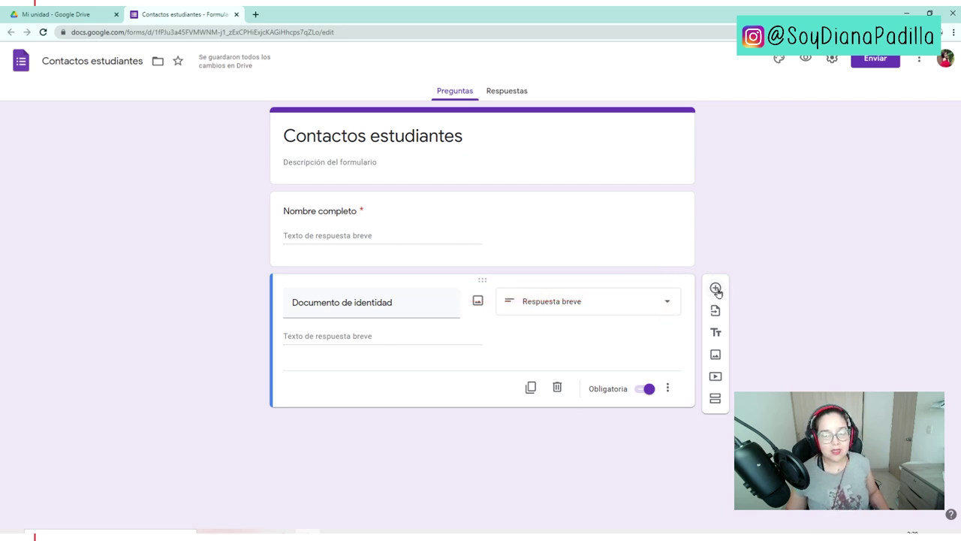
- Add multiple-choice 'Tipo de documento de identidad' with Tarjeta de identidad, Cedula de ciudadania, Cedula extranjera, Otra
click(716, 290)
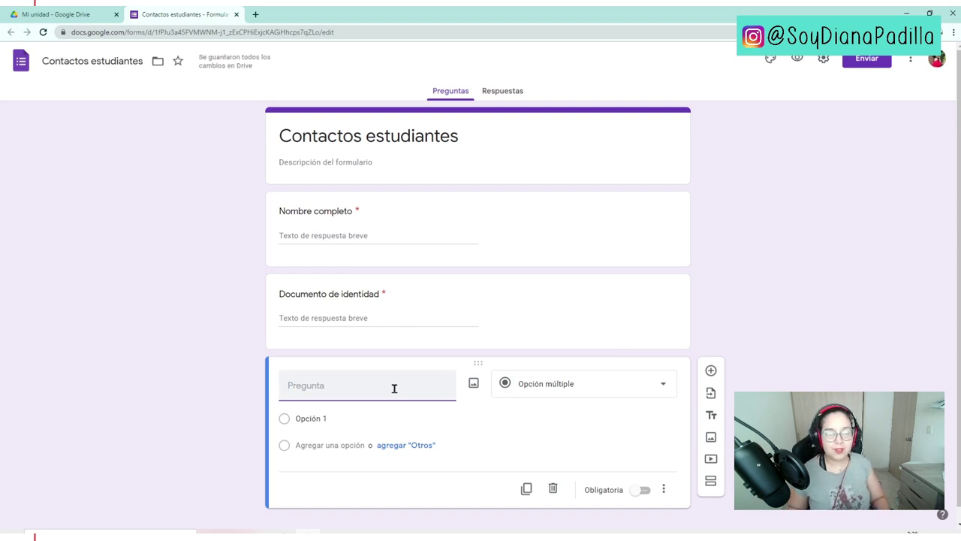
text(Tipo de documento de identidad)
key(Return)
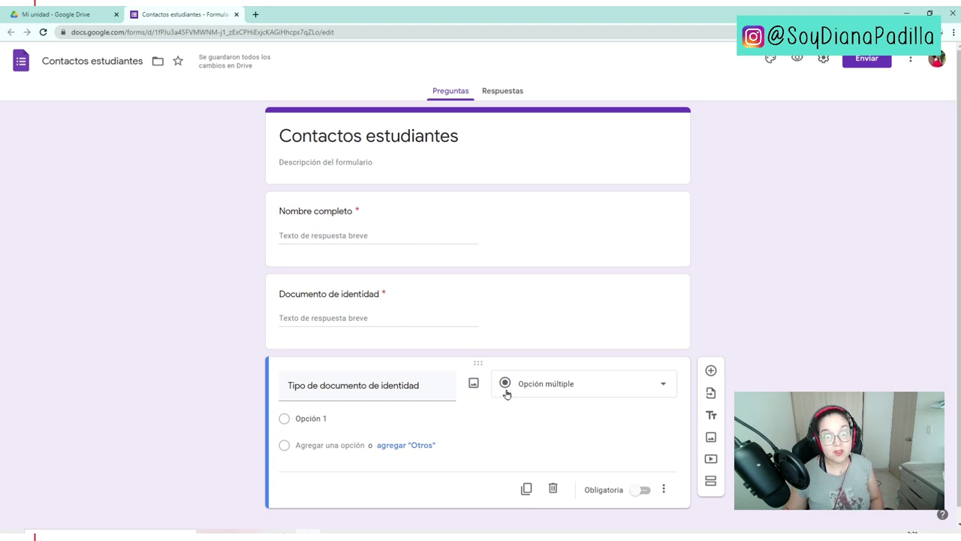
click(545, 392)
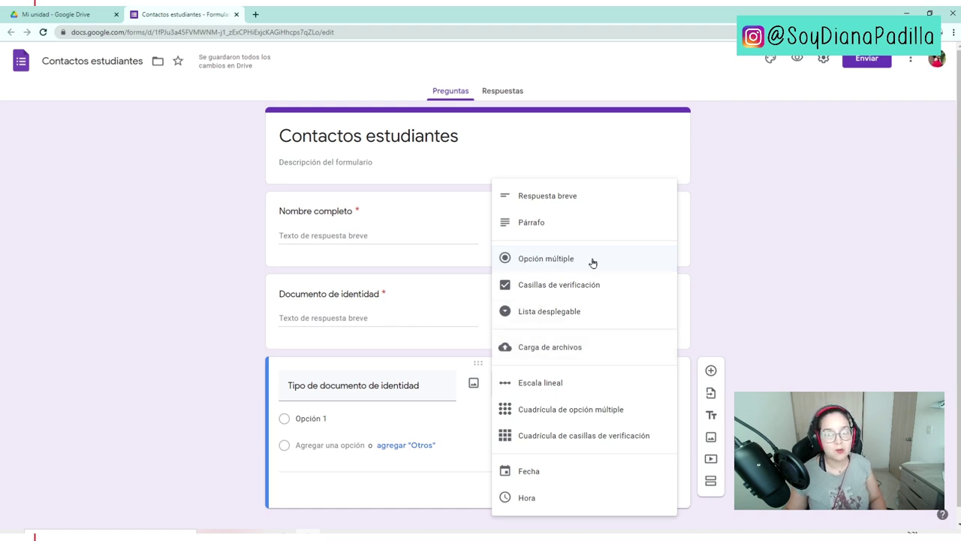
click(323, 415)
text(Tarjeta de identidad Cedula de ciudadanía Cedula extranjera)
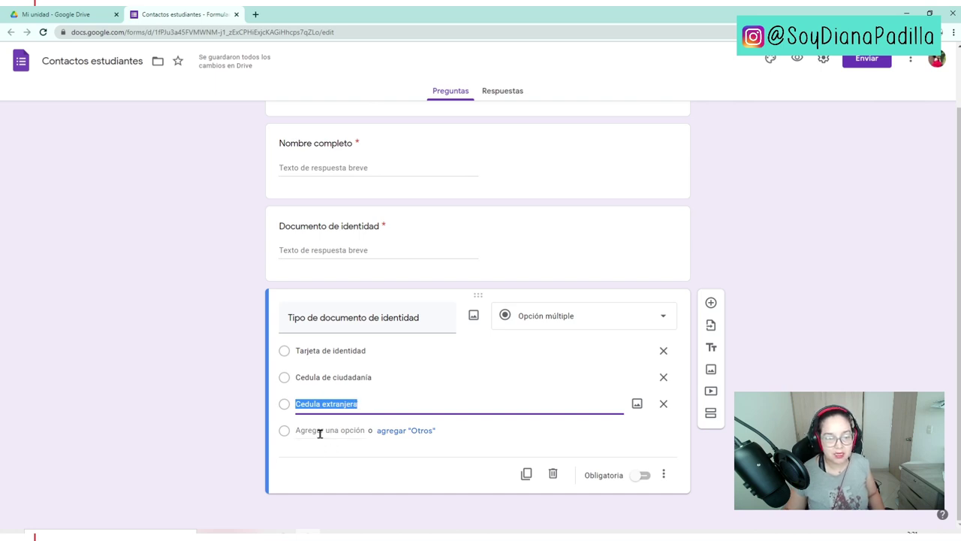
click(402, 431)
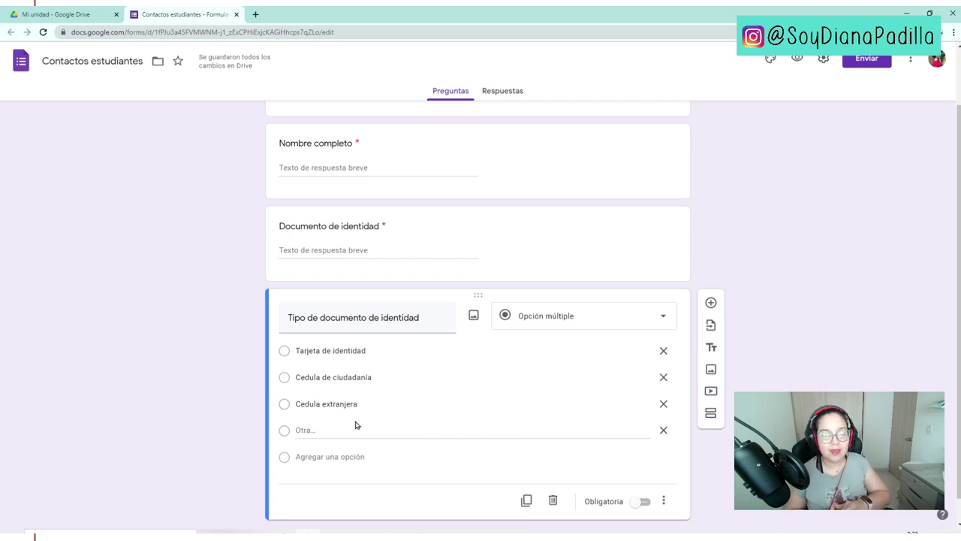
scroll(356, 425, down, 1)
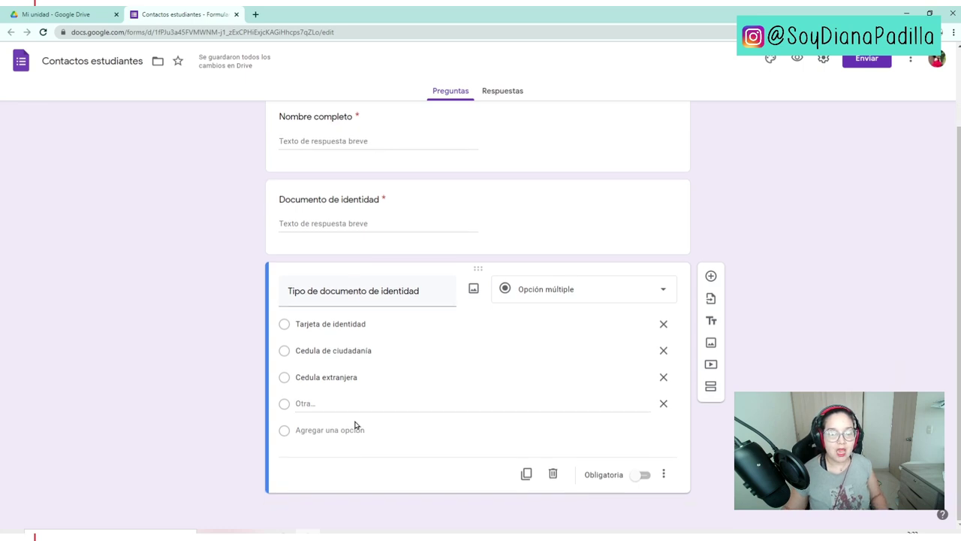
click(711, 277)
click(325, 373)
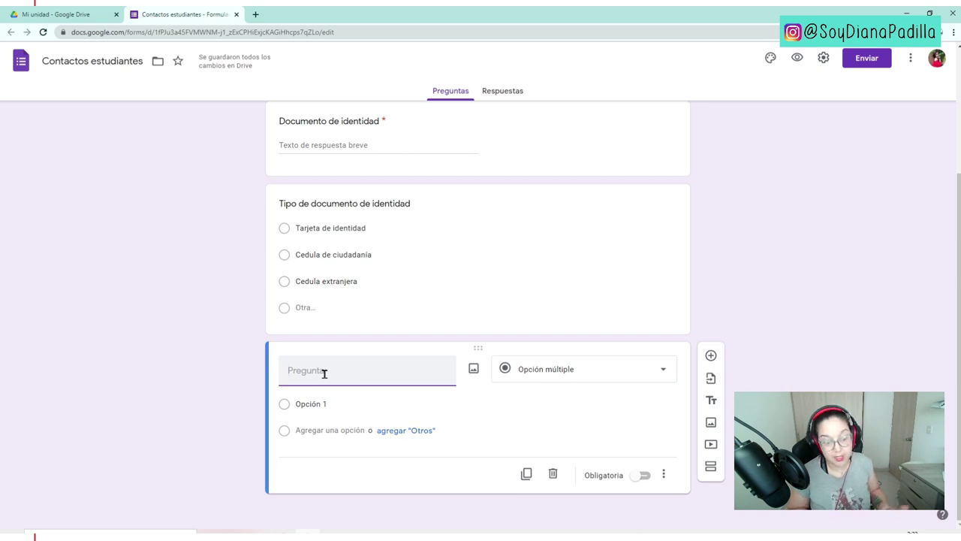
- Add a required checkbox device question (Computador, Tableta, Celular); make document type required too
text(Qué dispositivo usas para conectarte a las clases)
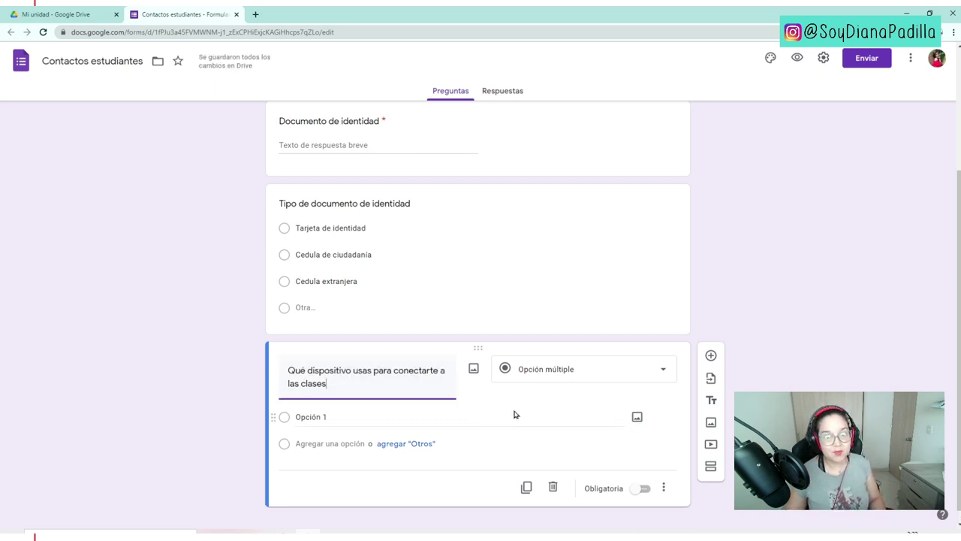
click(576, 369)
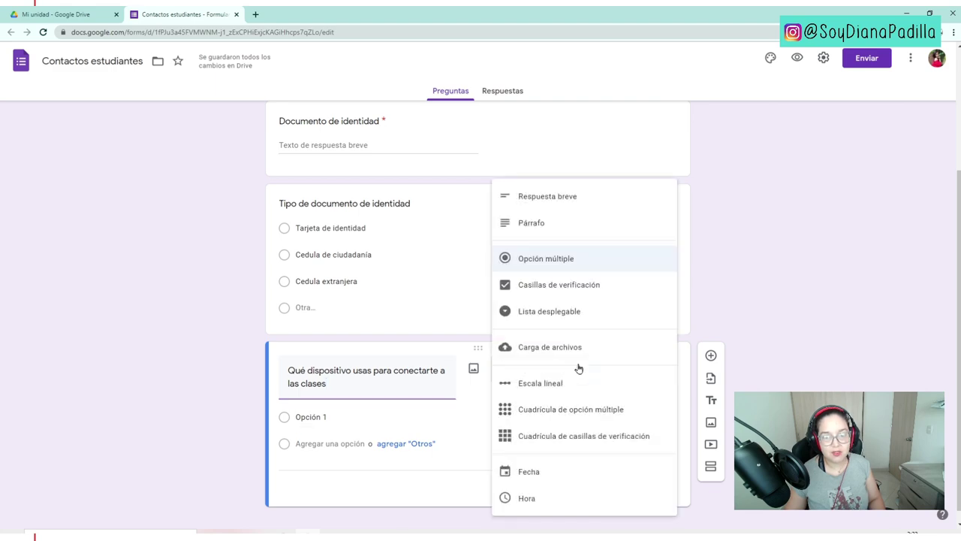
click(562, 289)
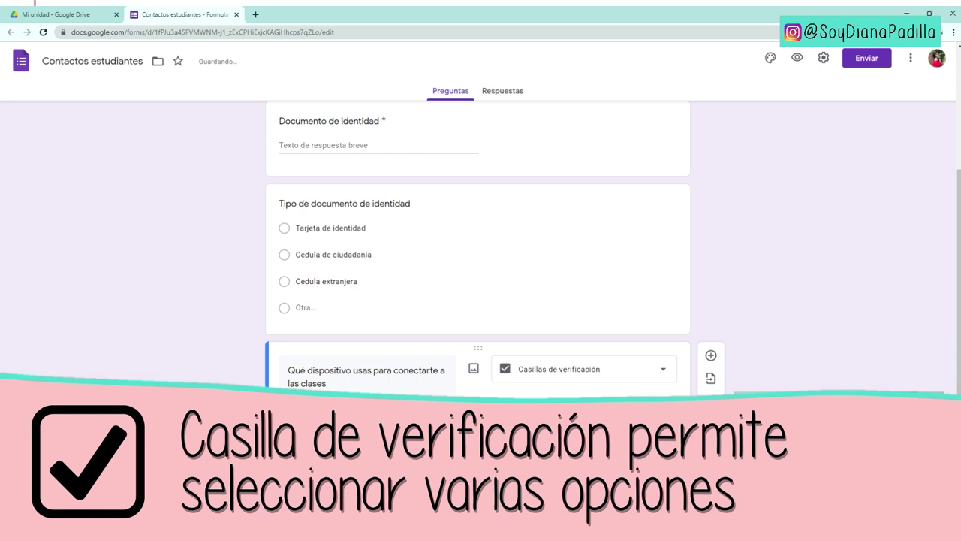
click(333, 418)
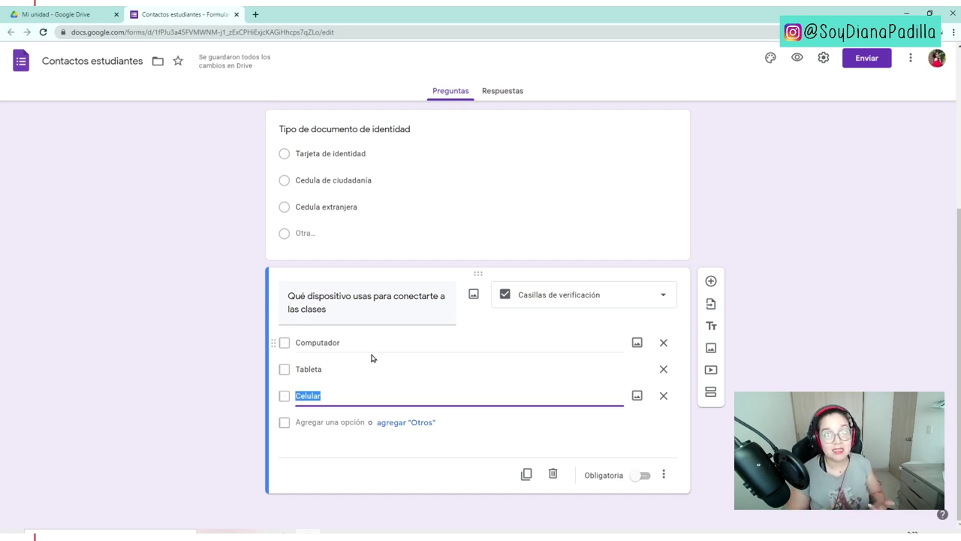
click(641, 477)
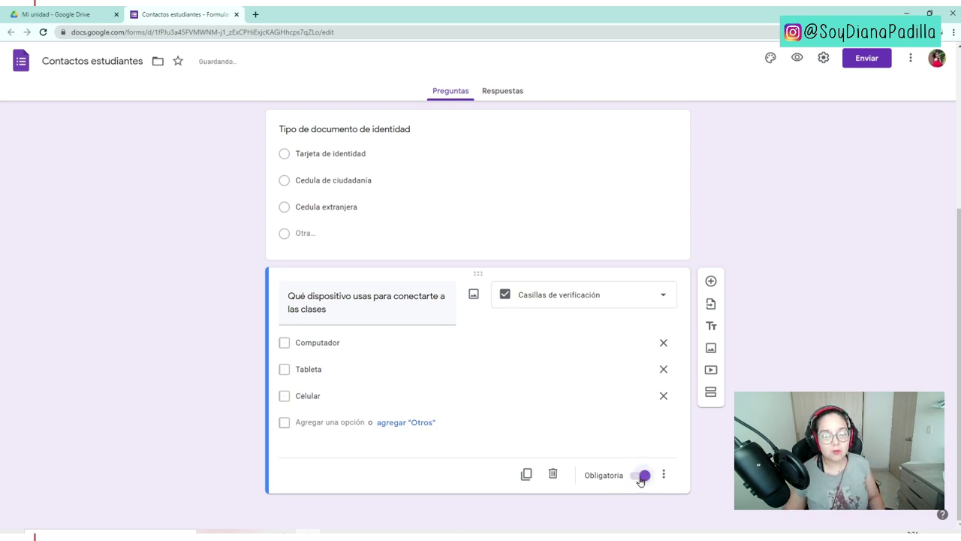
click(456, 202)
click(638, 334)
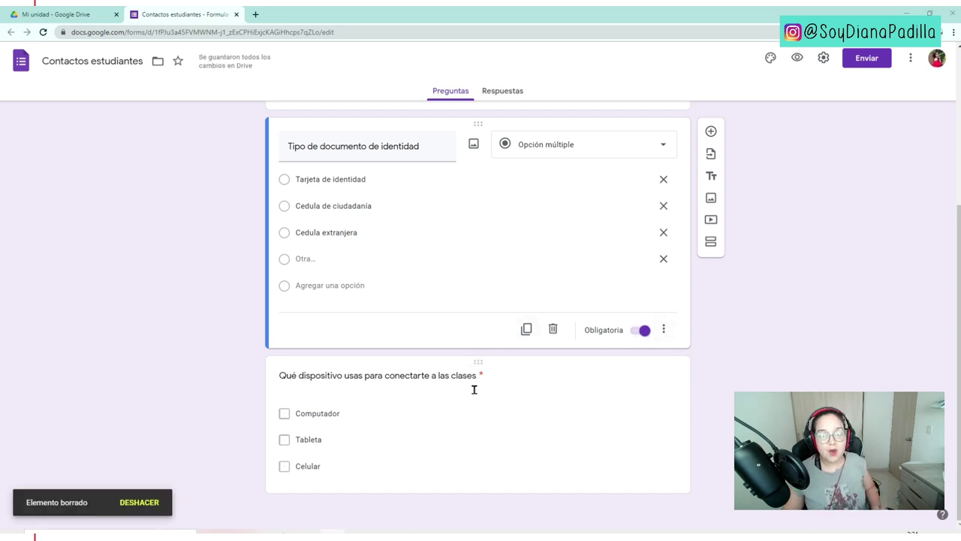
- Add a blank multiple-choice question and move it below the device question
click(514, 395)
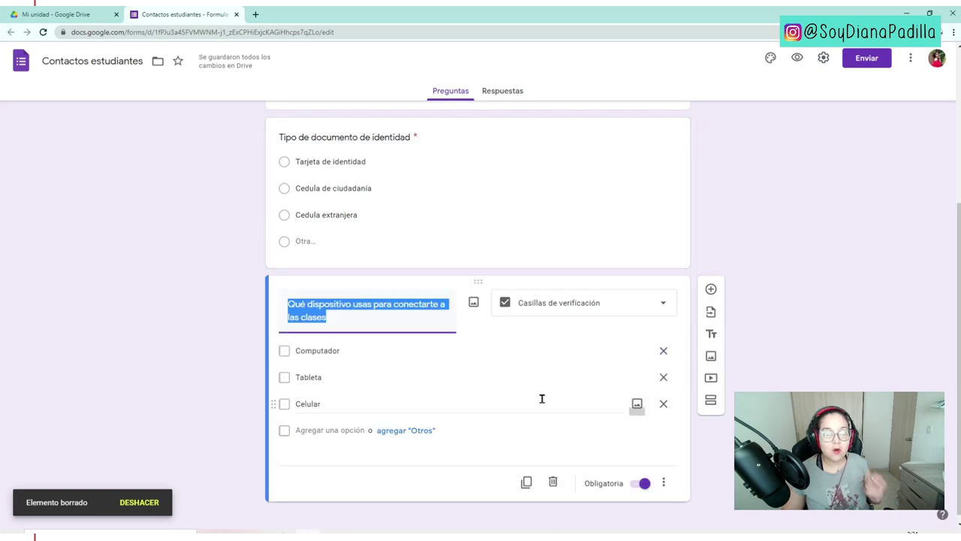
click(502, 258)
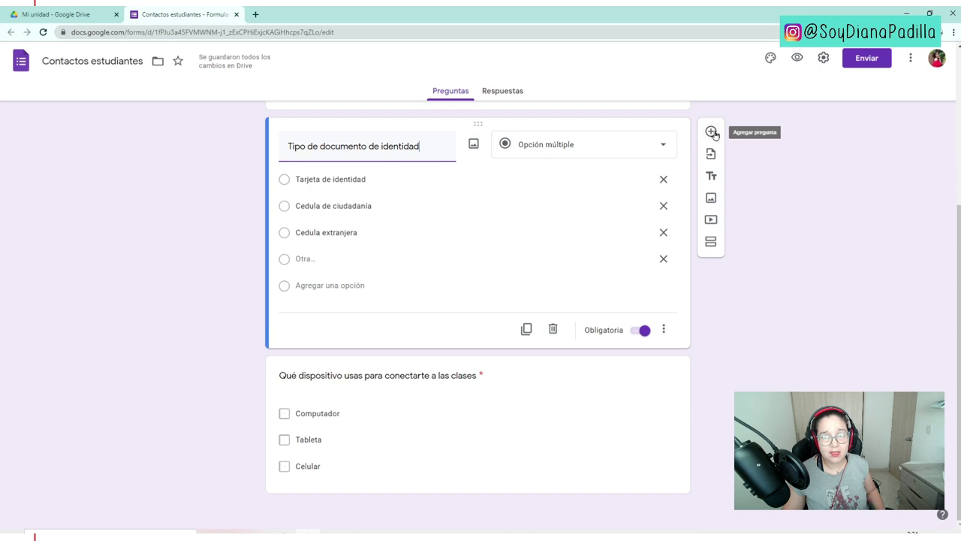
click(712, 133)
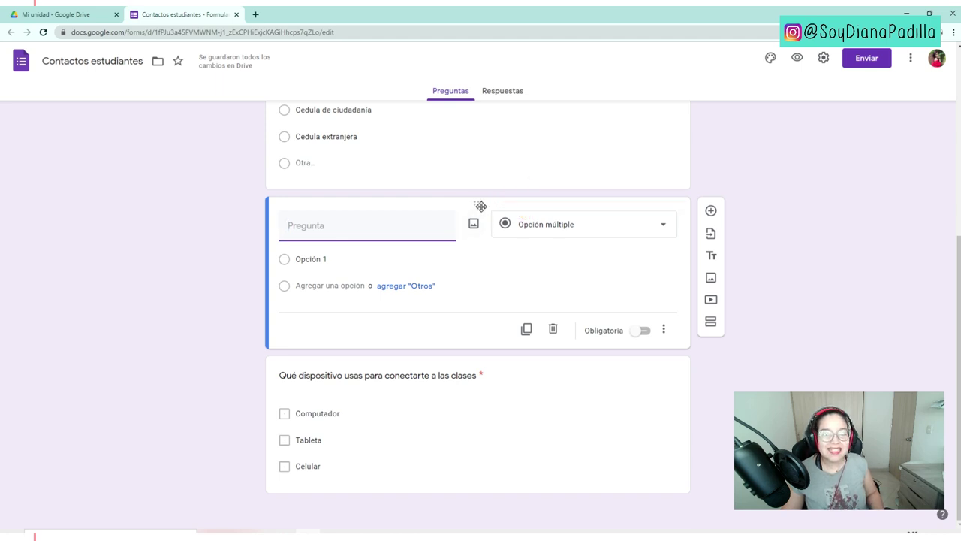
drag(480, 205, 478, 404)
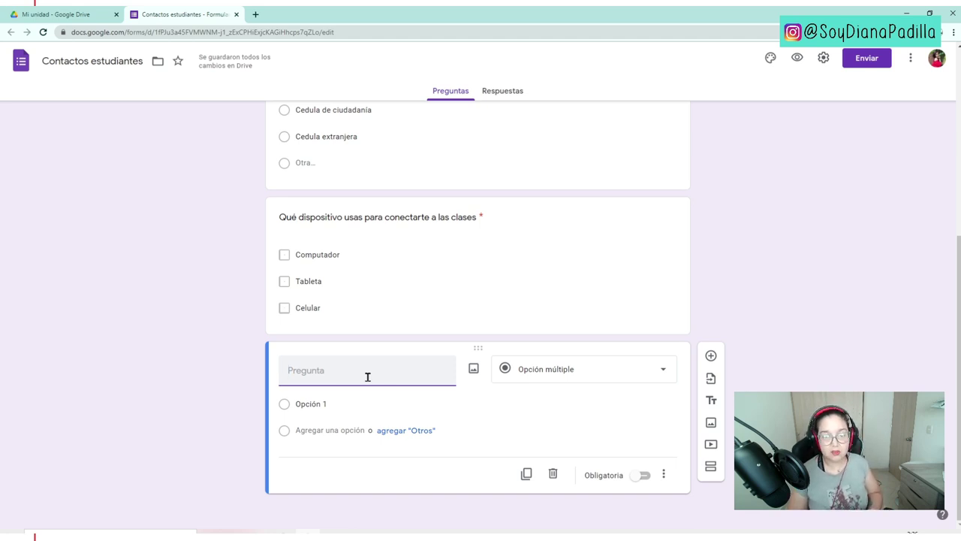
- Make the motivations question a required Párrafo, described 'Responde con tus propias palabras la pregunta.'
click(588, 369)
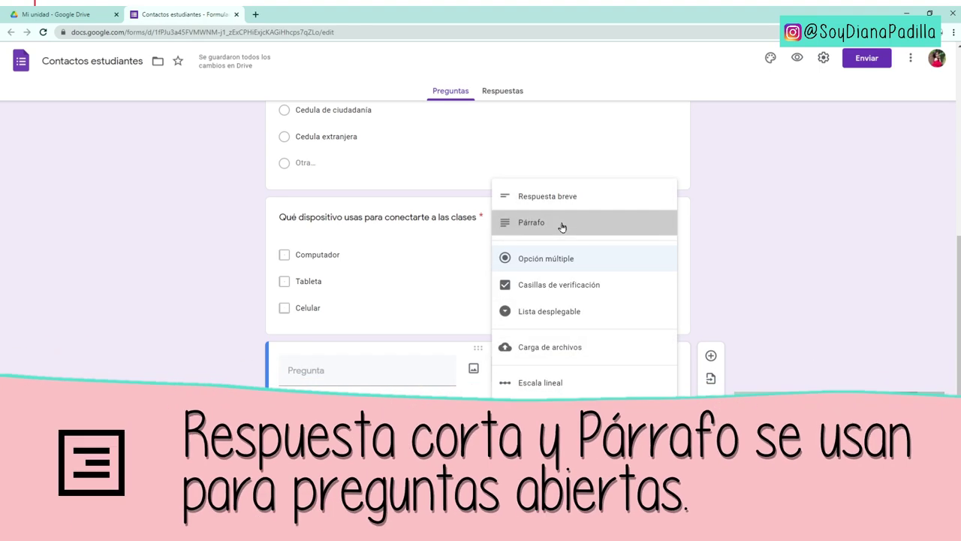
click(562, 224)
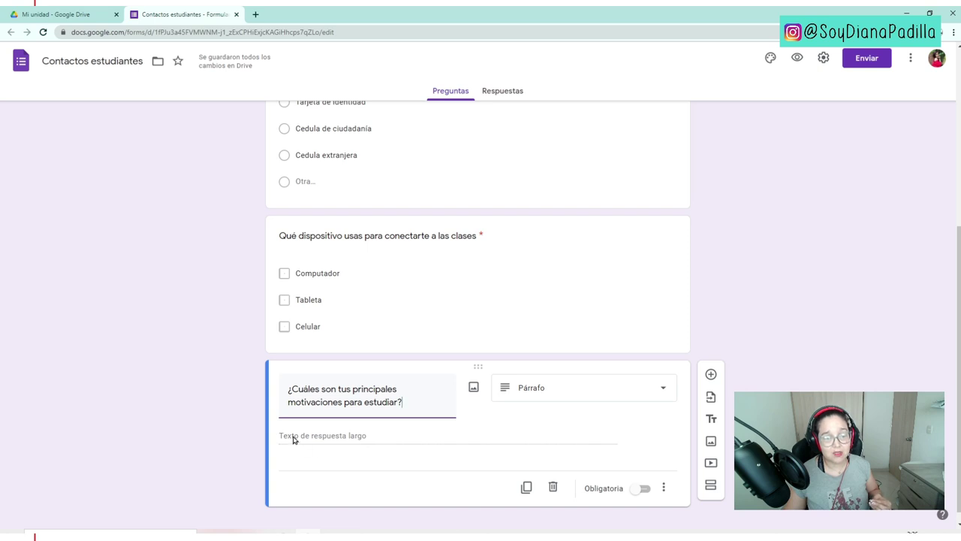
click(645, 490)
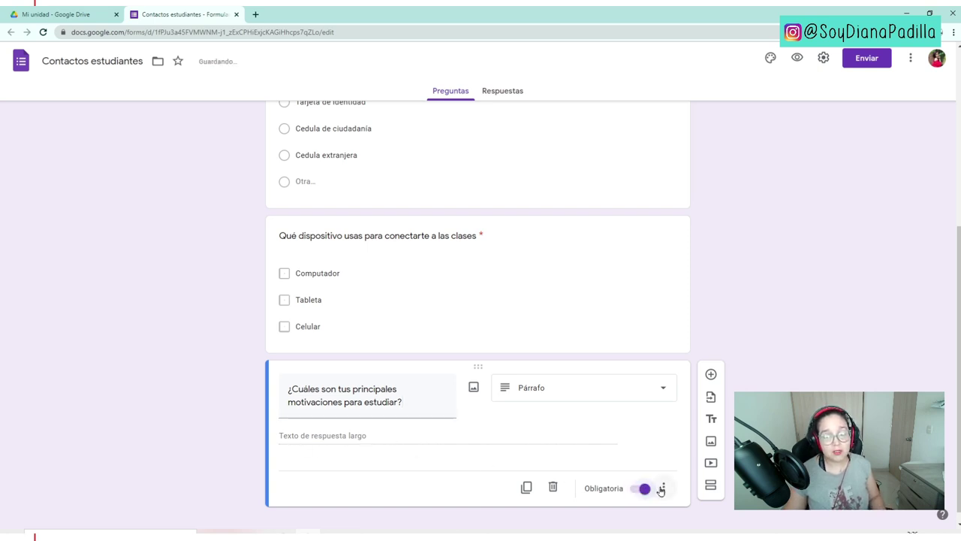
click(664, 488)
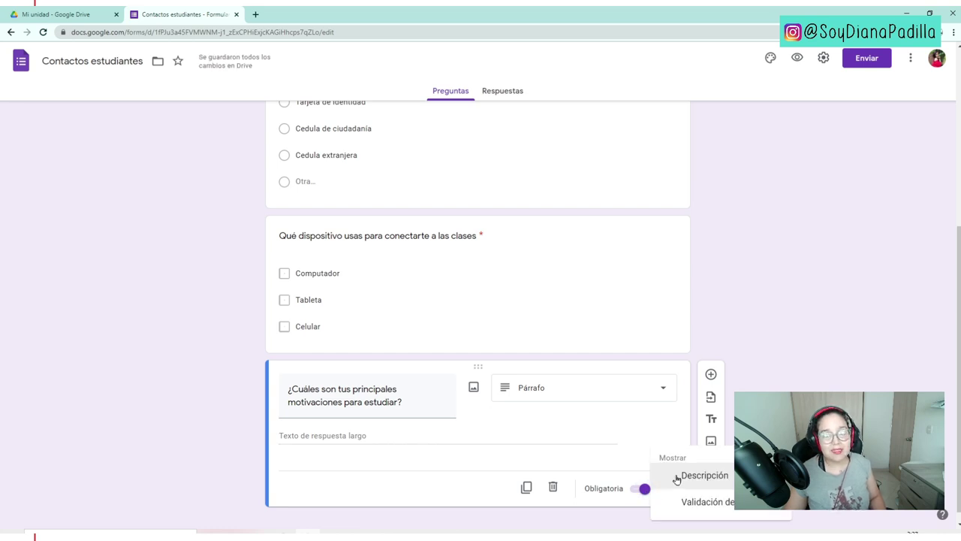
click(677, 477)
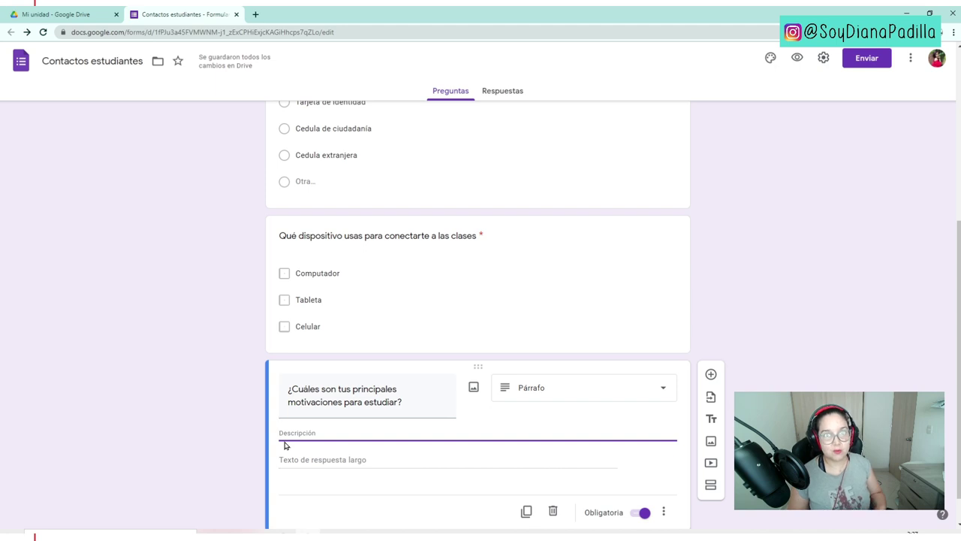
text(Responde con tus propias palabras)
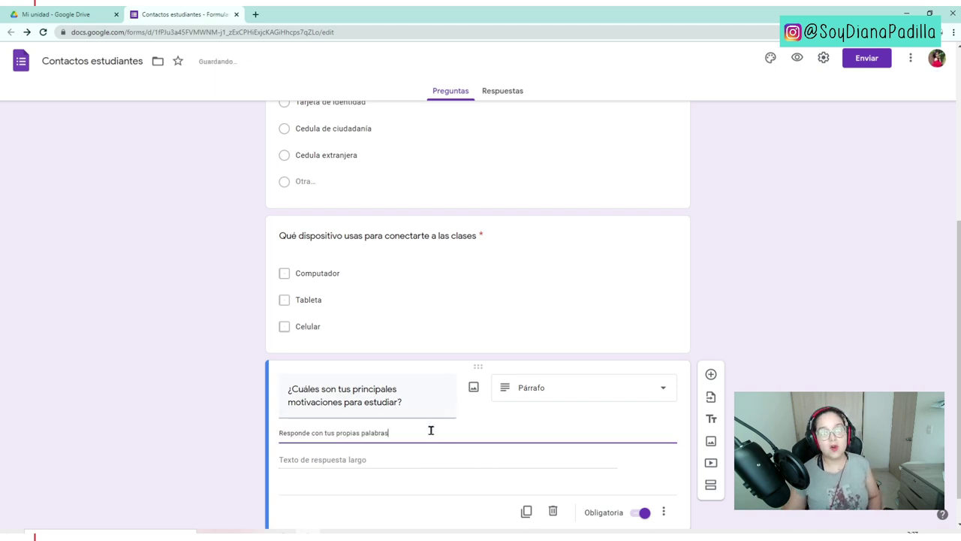
text( la pregunta.)
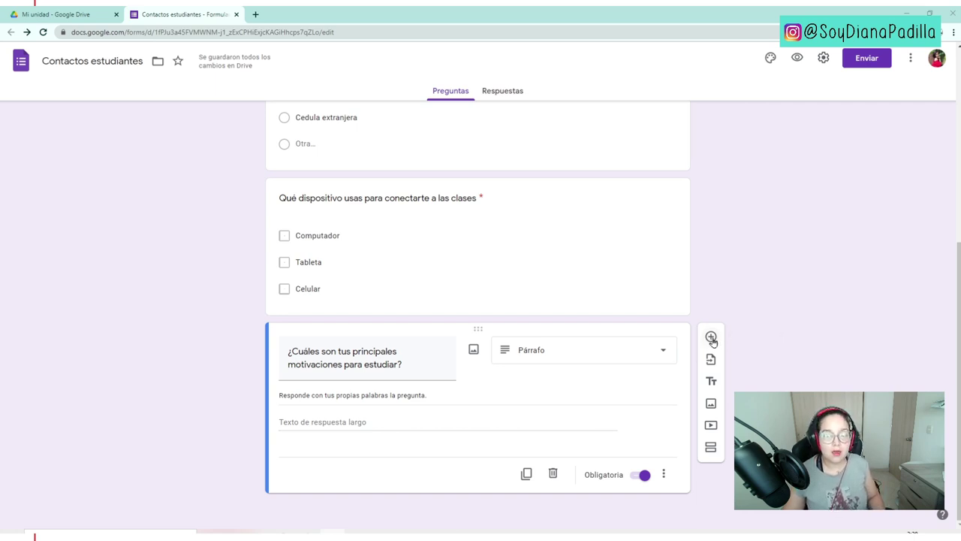
- Add a question titled '¿Qué titulo le pondrias a la siguiente imagen?'
click(712, 338)
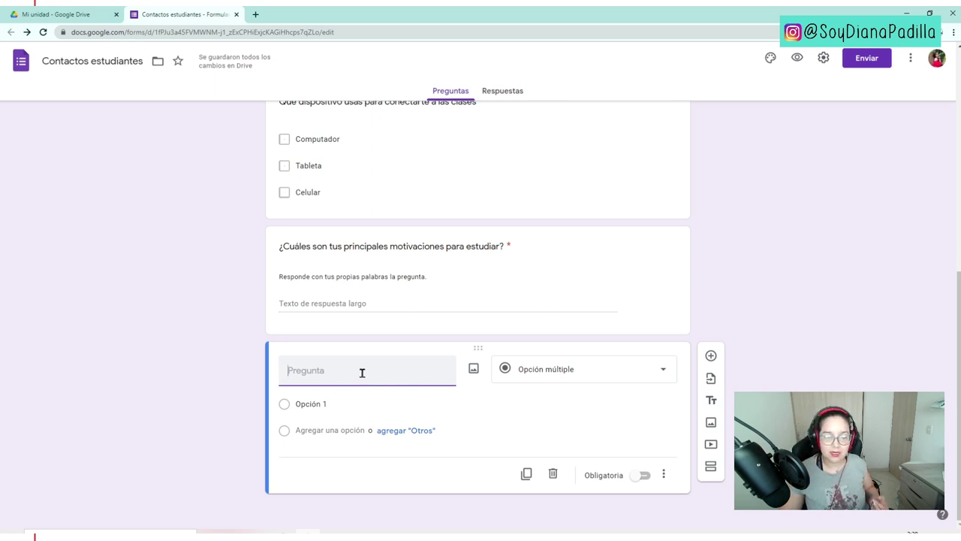
text(Qué titulo le pondrias a la siguiente imagen)
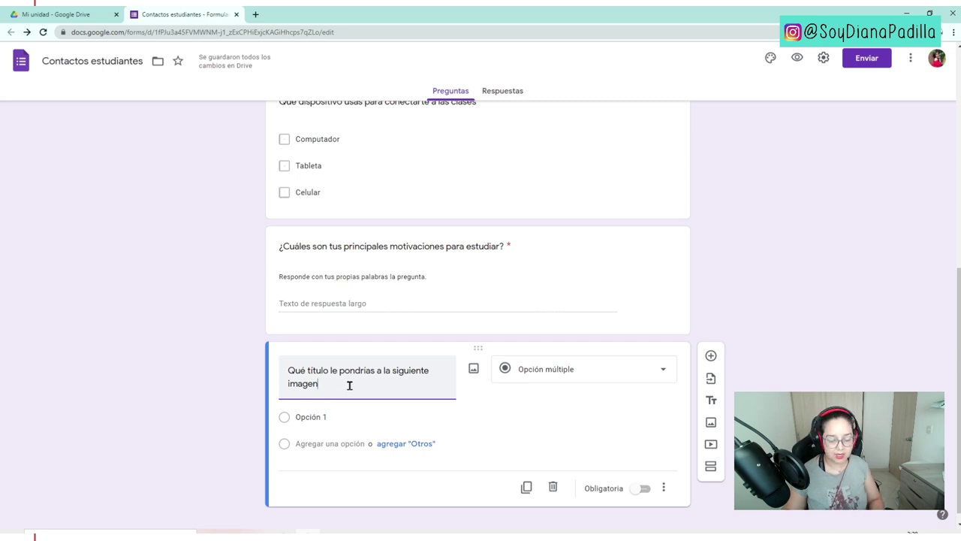
key(BackSpace)
text(í)
text(¿)
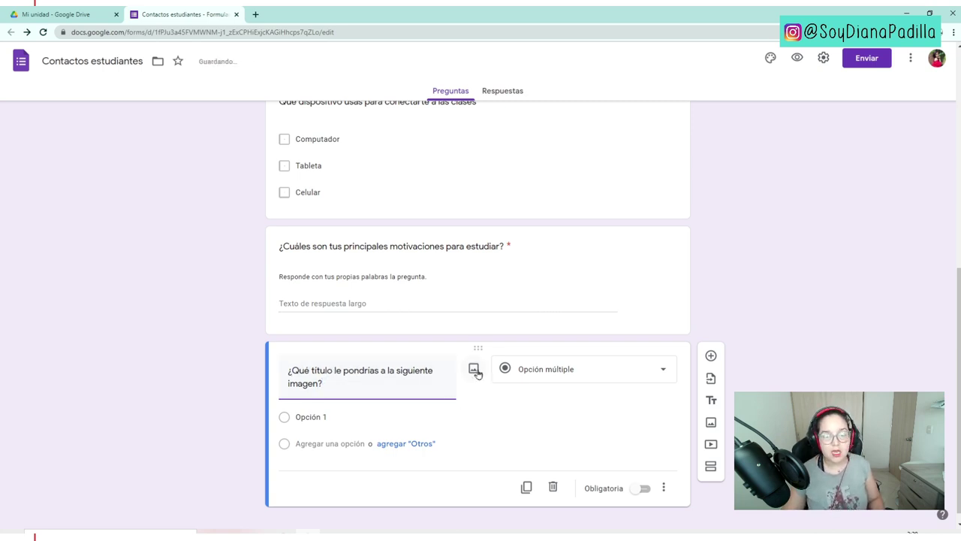
- Insert a Google Images photo of hands circling the eyes into the image-title question
click(474, 368)
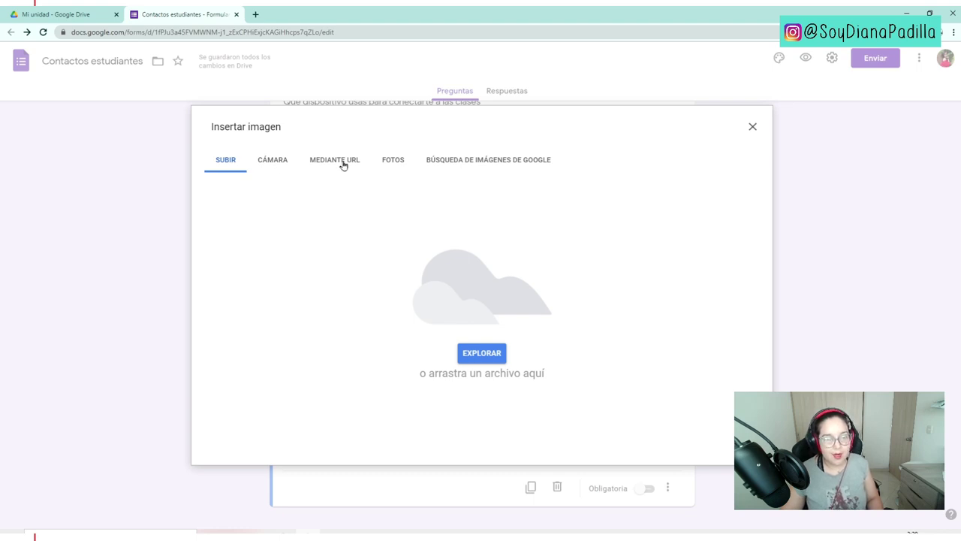
click(406, 159)
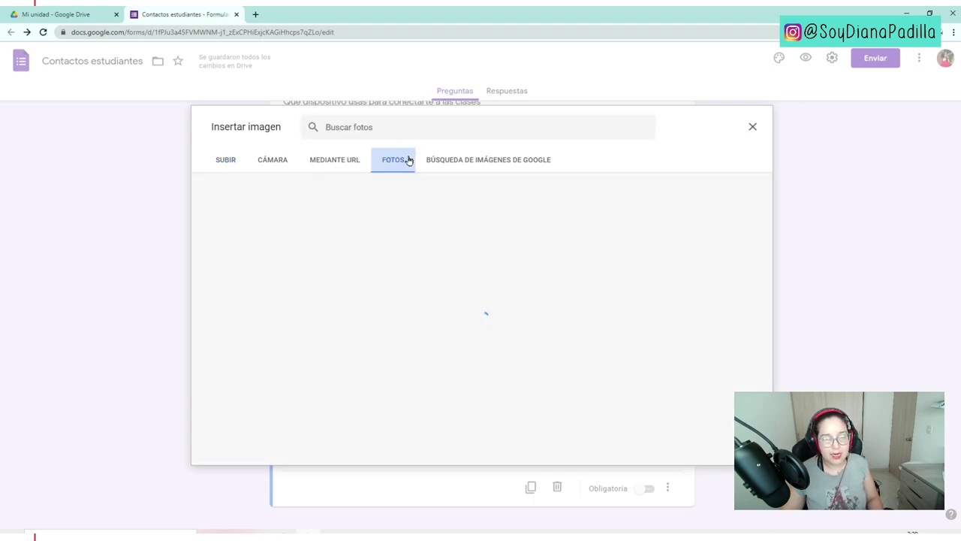
click(448, 161)
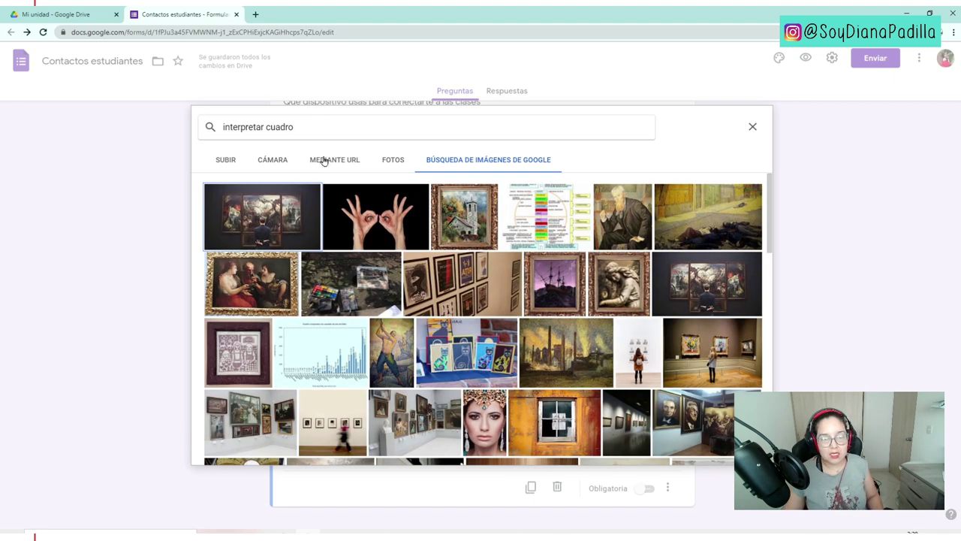
click(383, 232)
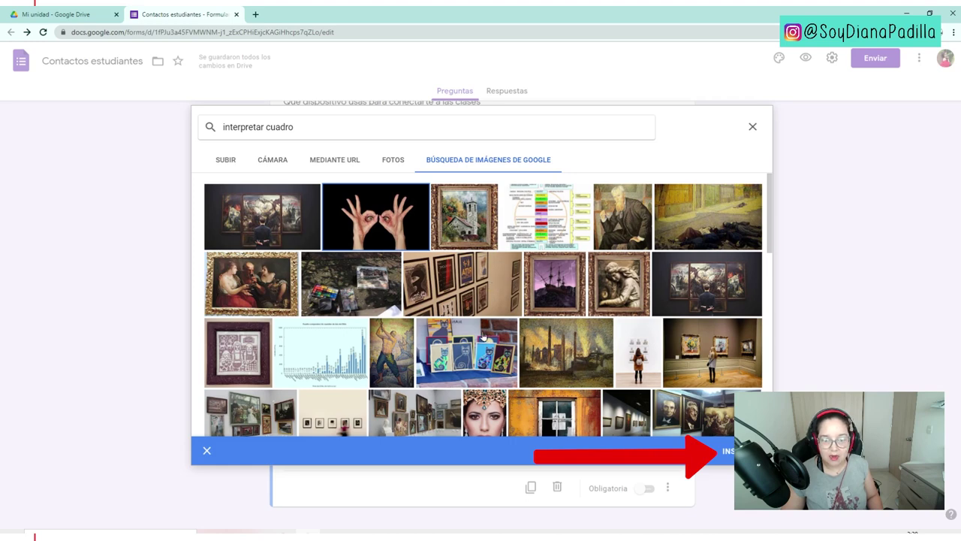
click(427, 339)
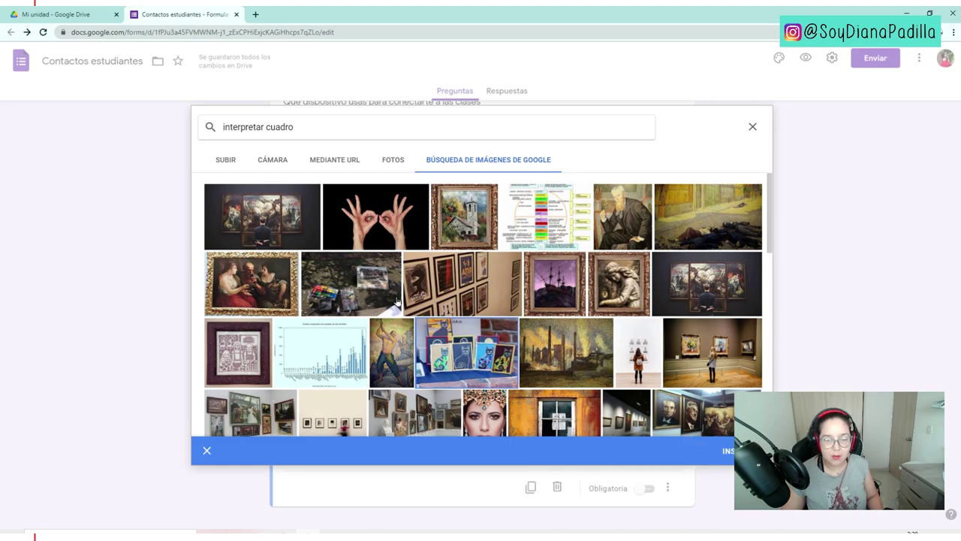
click(394, 227)
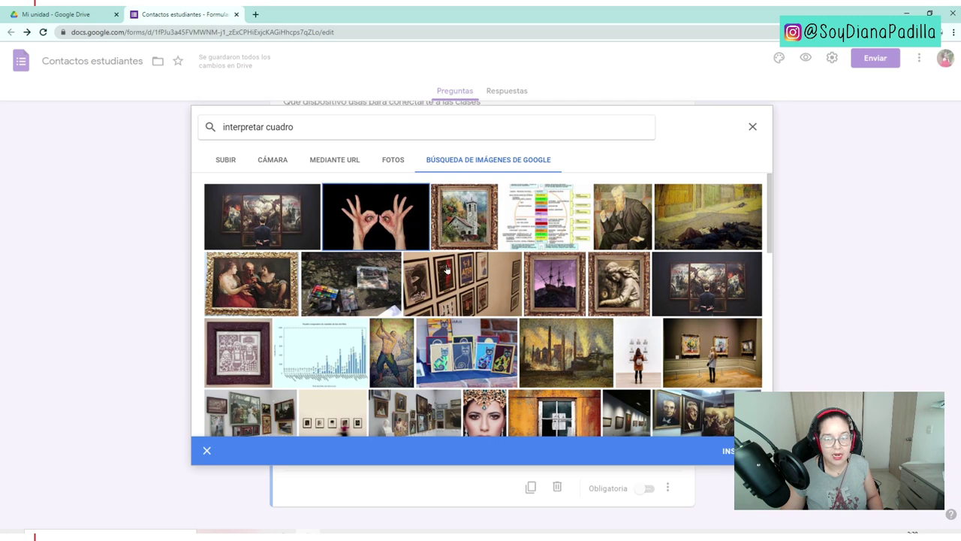
click(740, 451)
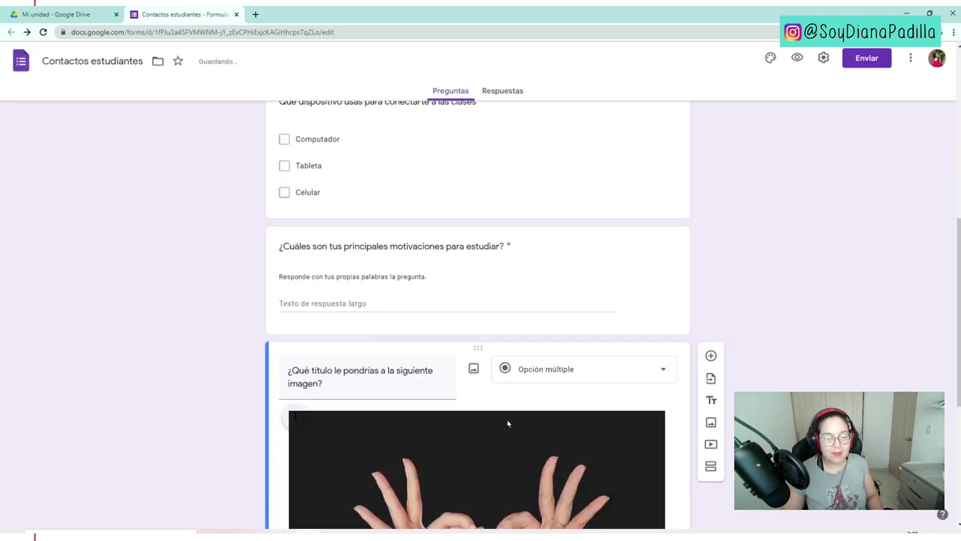
- Switch the image-title question to Respuesta breve and mark it Obligatoria
scroll(507, 420, down, 1)
scroll(509, 408, down, 2)
scroll(508, 408, up, 1)
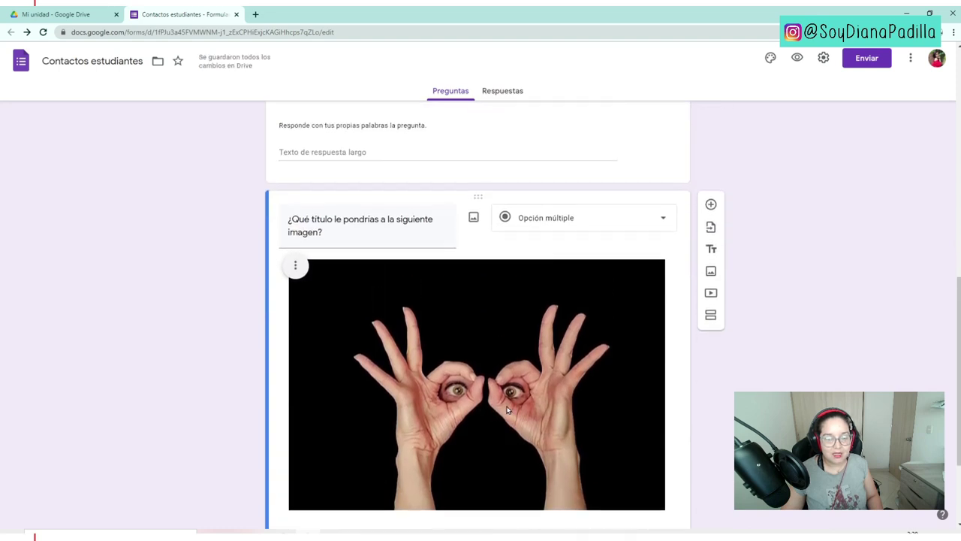
scroll(336, 395, down, 1)
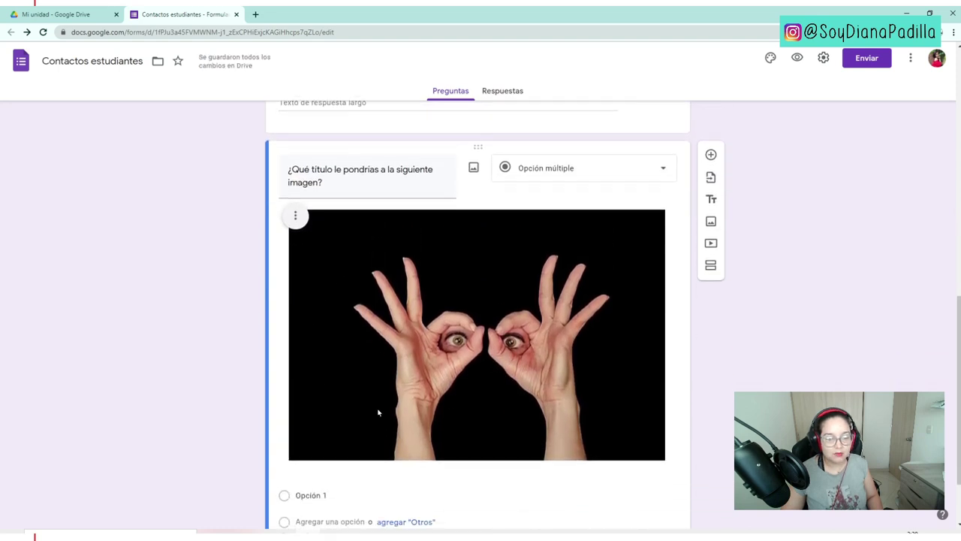
click(532, 169)
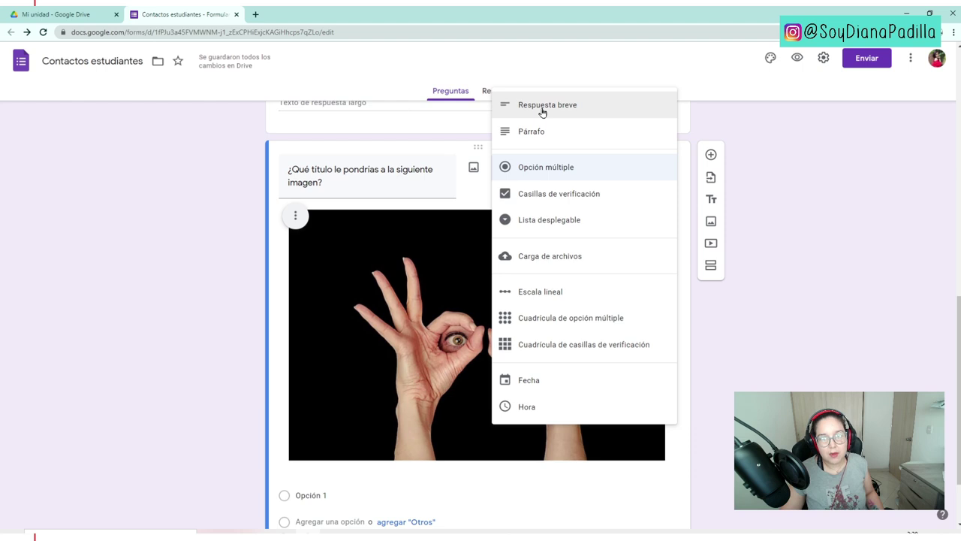
click(542, 112)
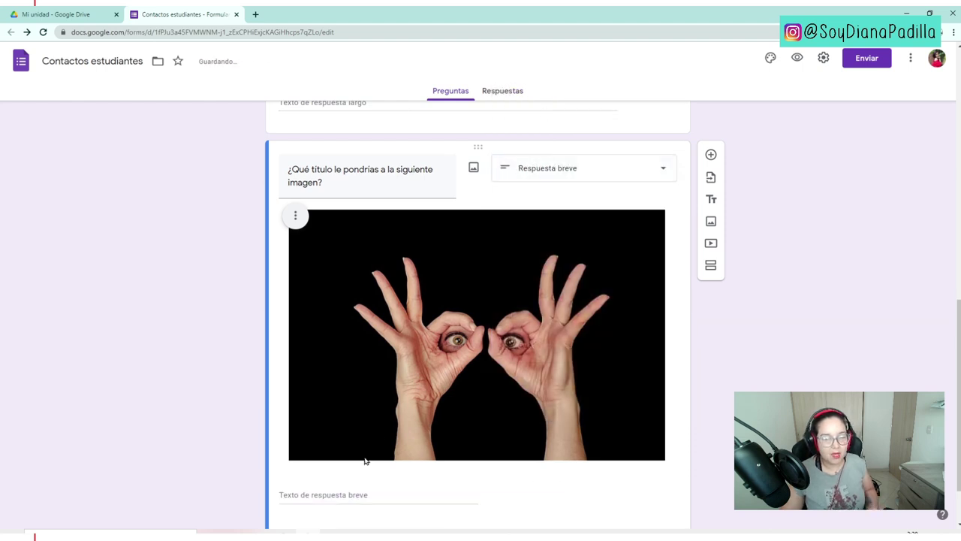
scroll(383, 458, down, 1)
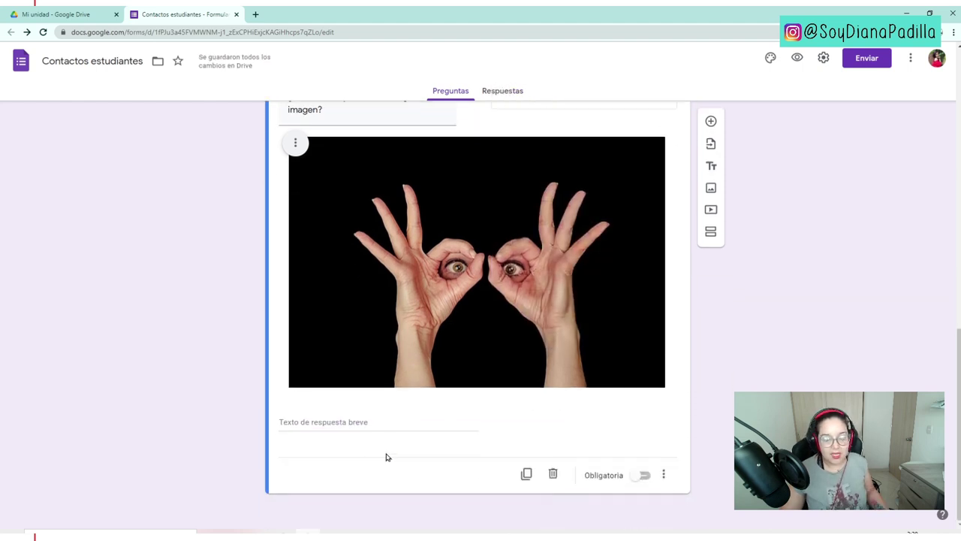
click(641, 476)
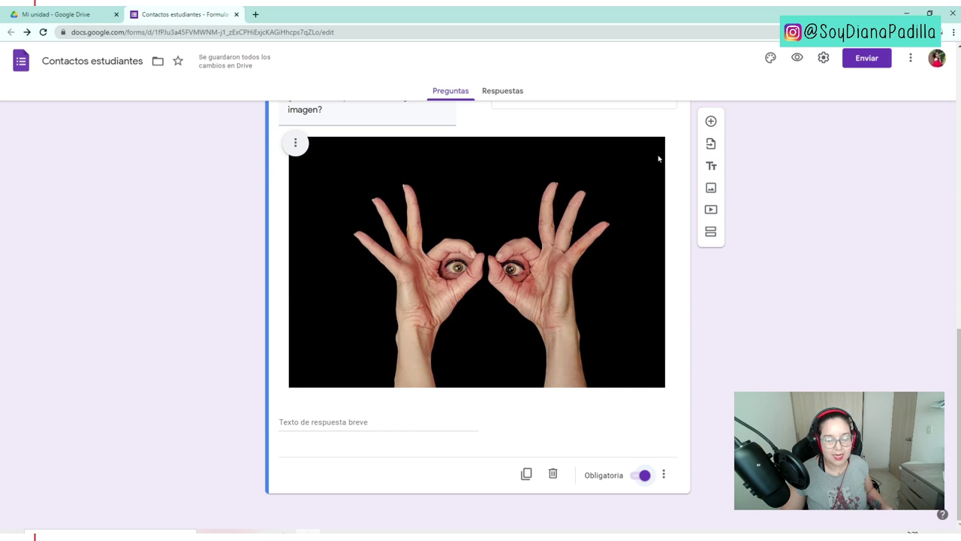
click(711, 122)
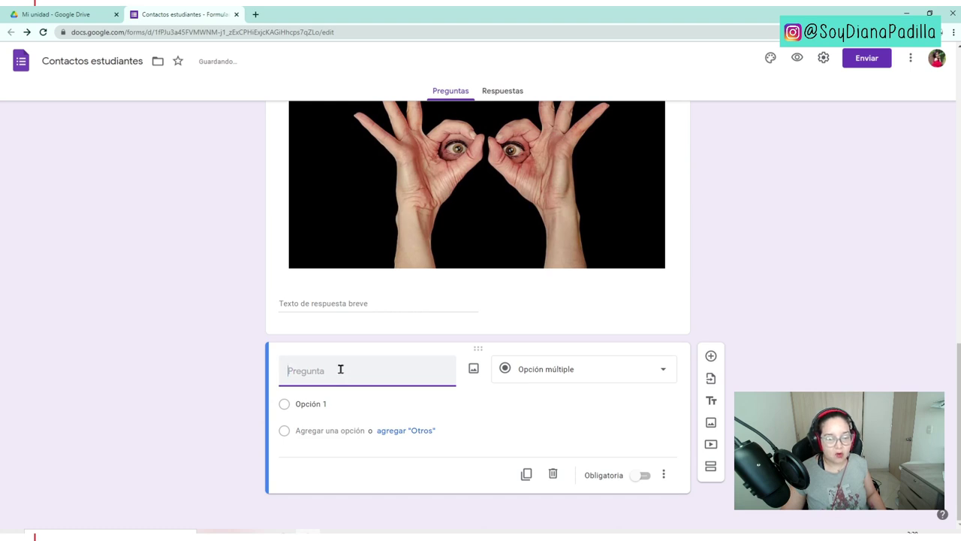
text(¿Qué define mejor el comportamiento en Internet?)
click(314, 420)
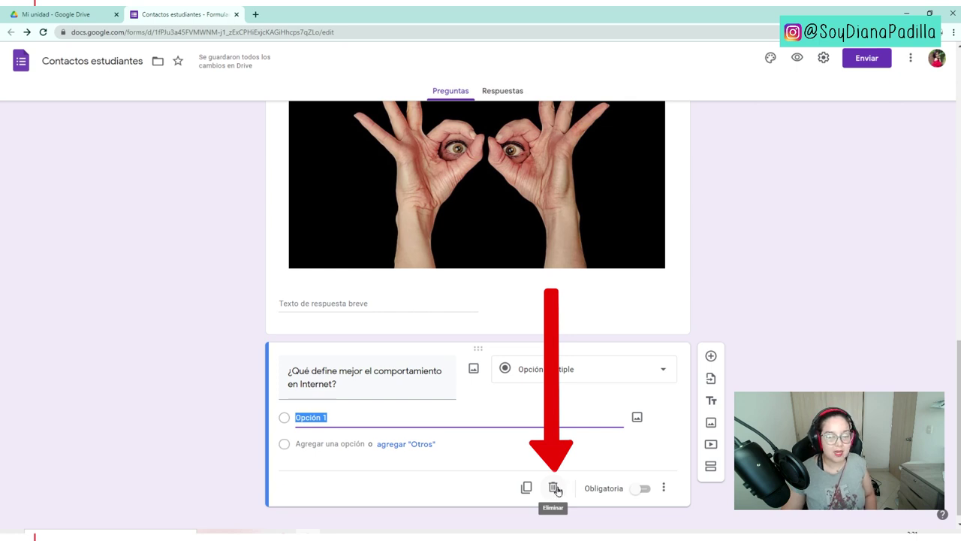
click(556, 489)
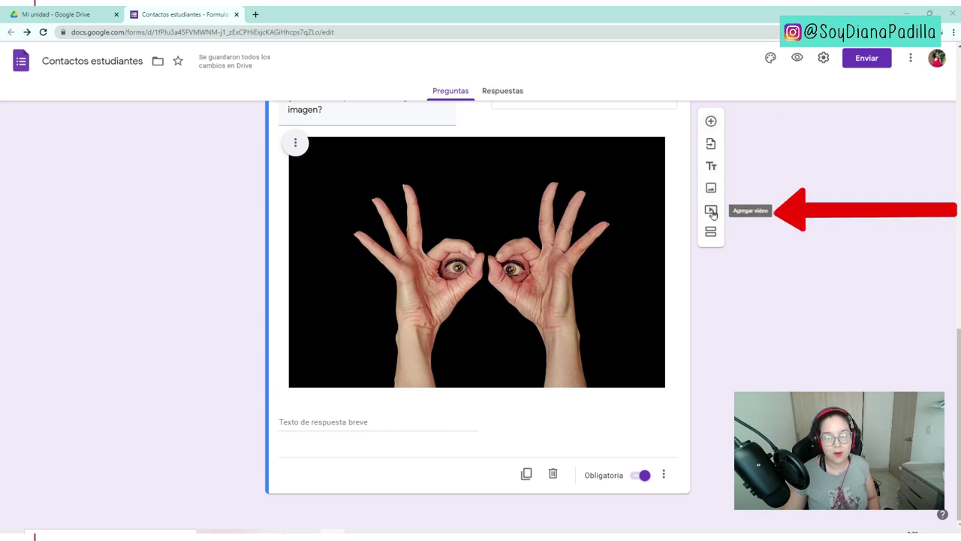
- Search YouTube and insert the 'Netiqueta: Las reglas de comportamiento en internet' video below the image question
click(711, 211)
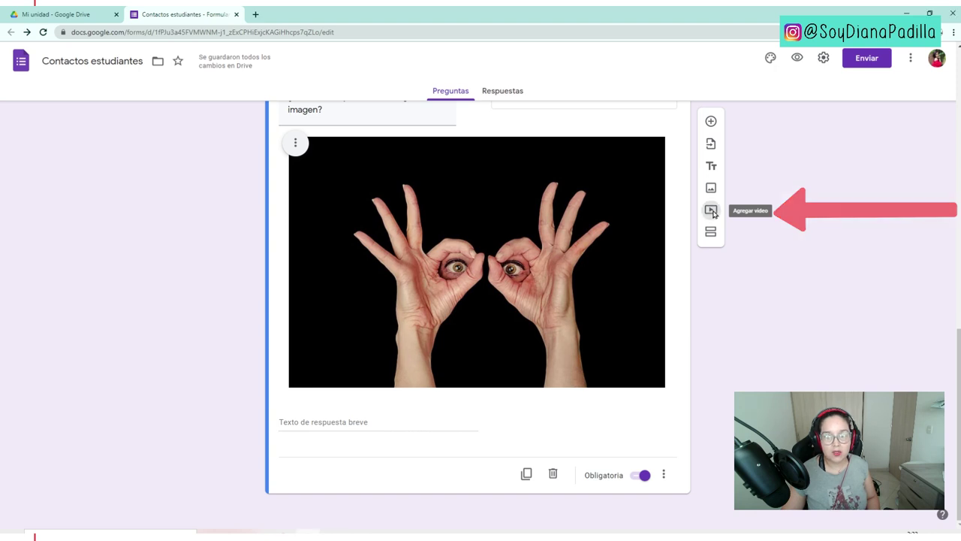
click(286, 187)
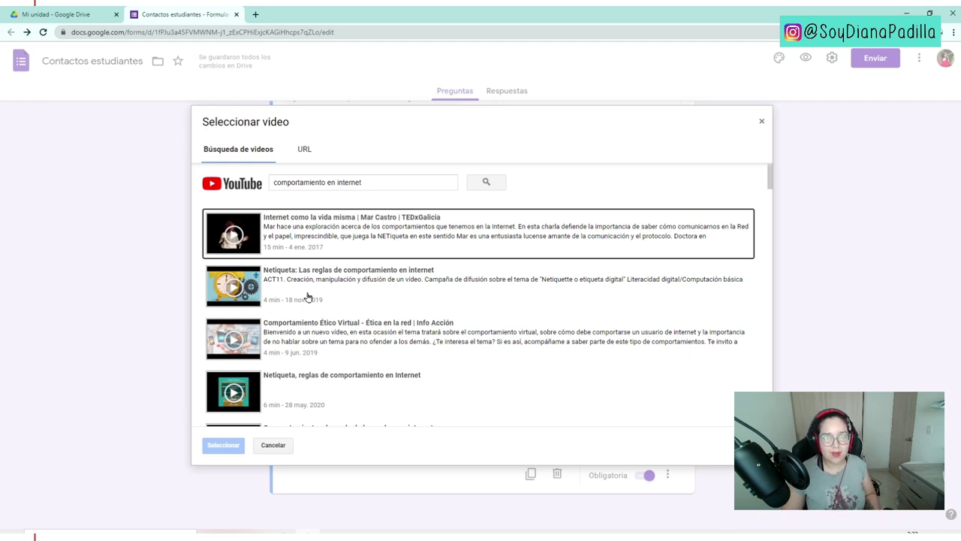
click(256, 285)
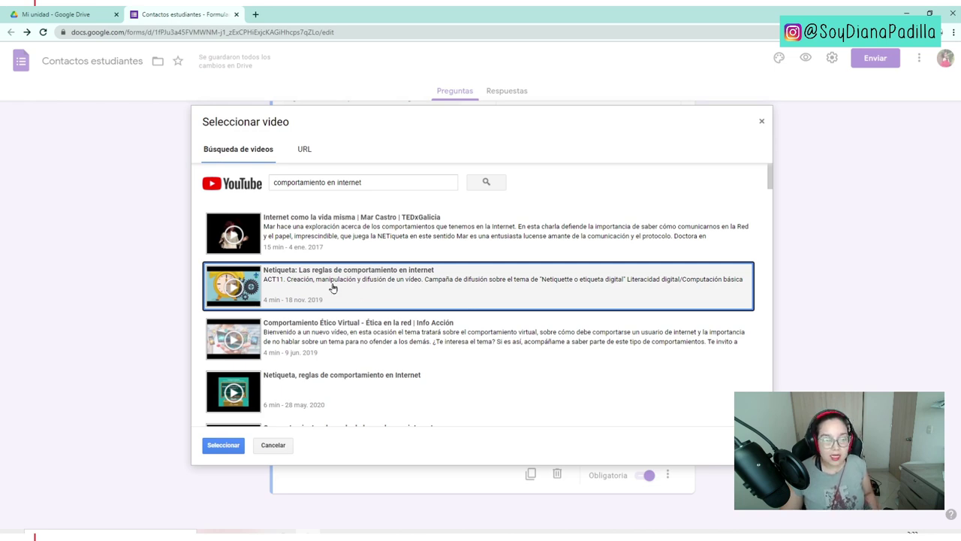
click(226, 446)
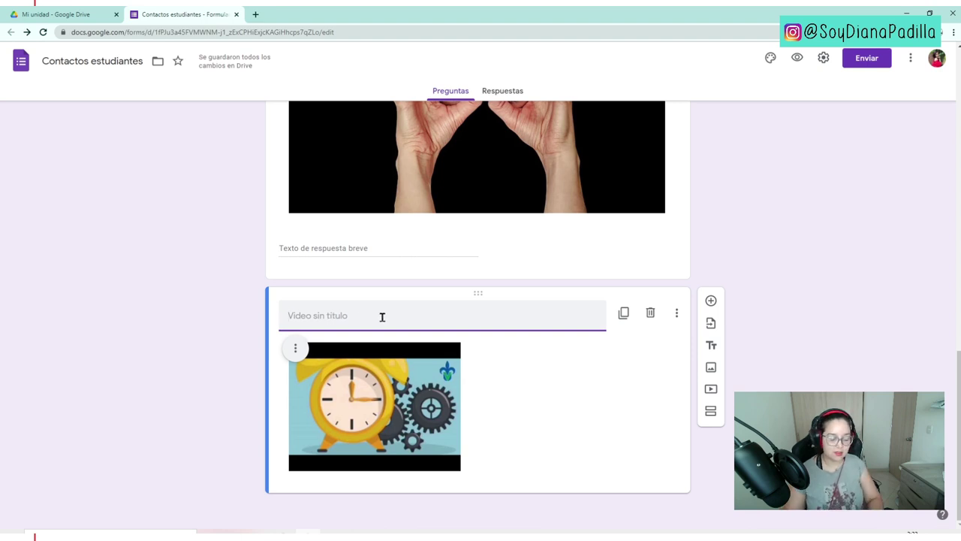
- Title the video 'Comportamiento en Internet' and add a required paragraph question 'Realiza un análisis del video'
text(Compor)
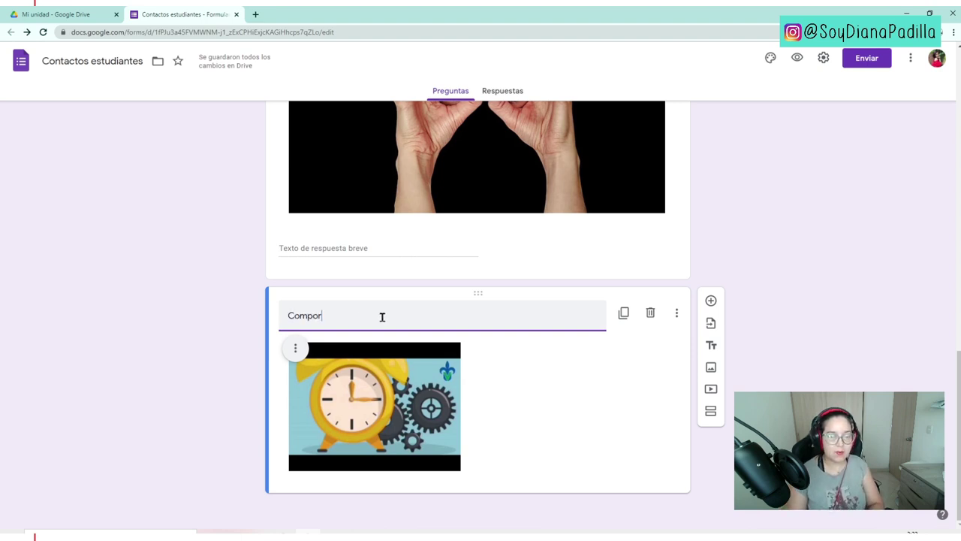
text(tamiento en Internet)
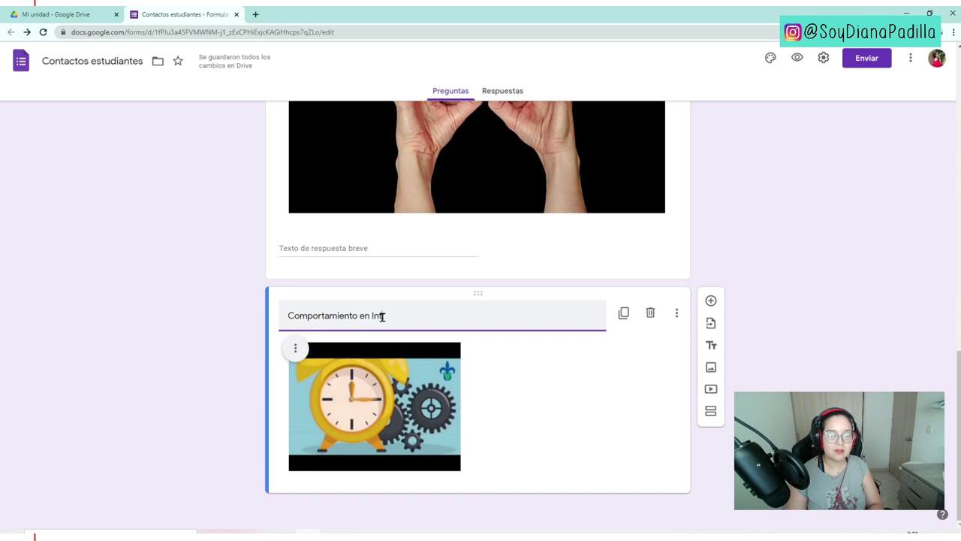
click(609, 379)
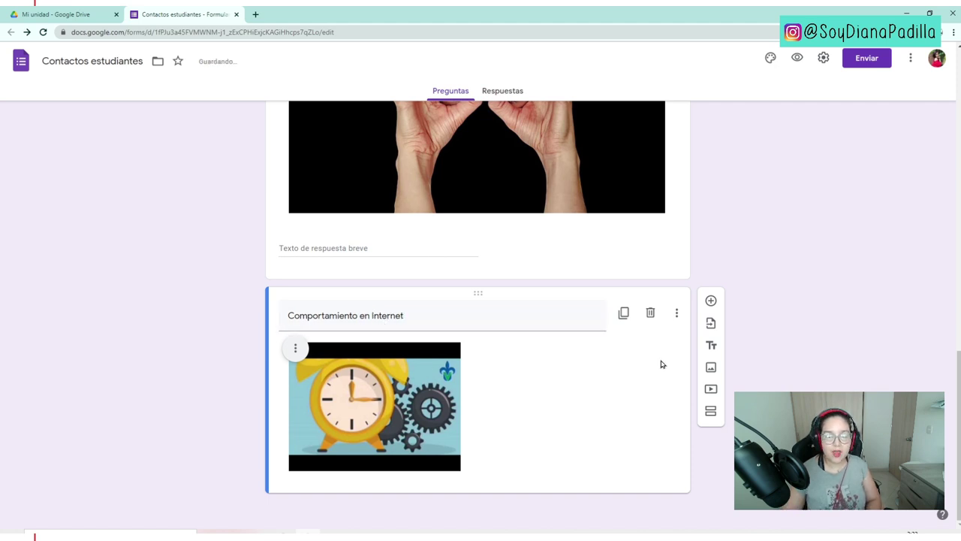
click(711, 302)
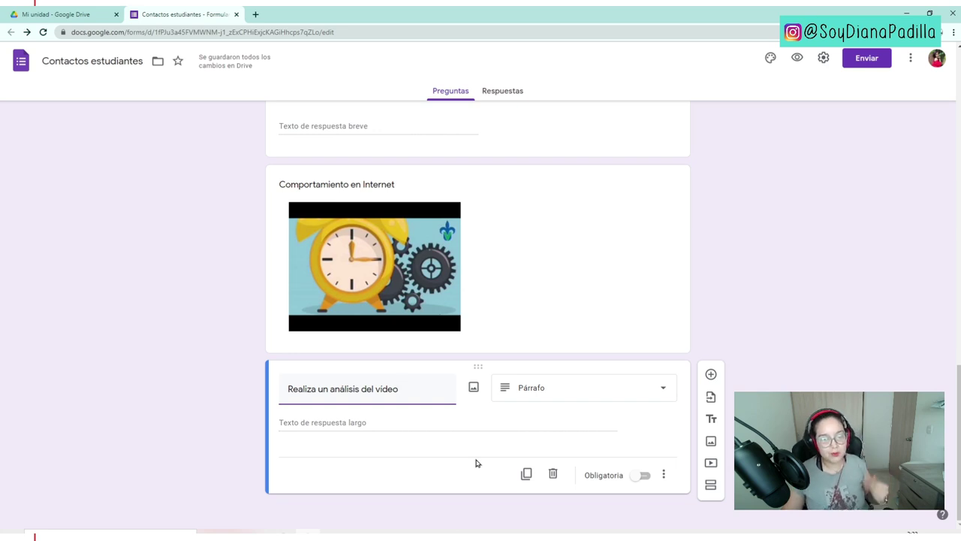
click(643, 476)
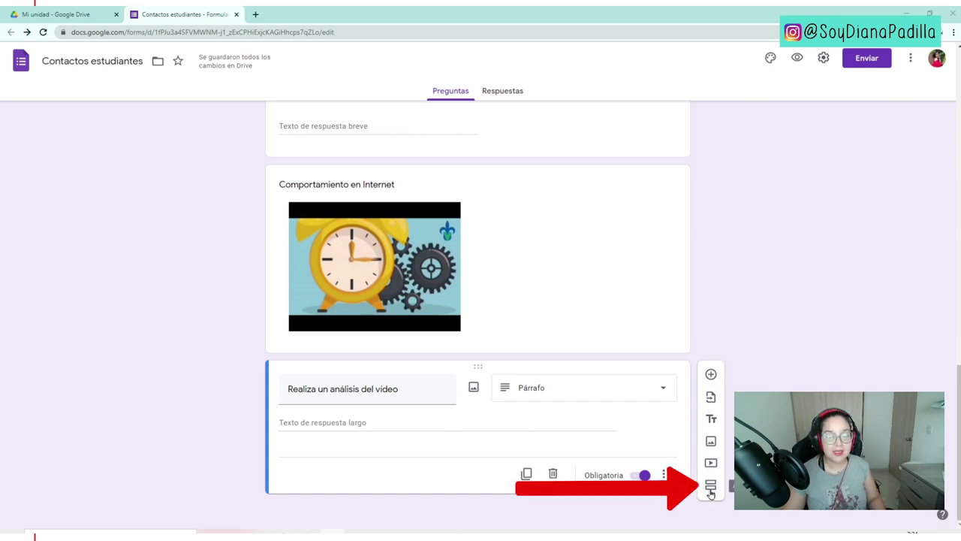
- Add a new section titled 'Preguntas familiares' after the video analysis question
click(710, 487)
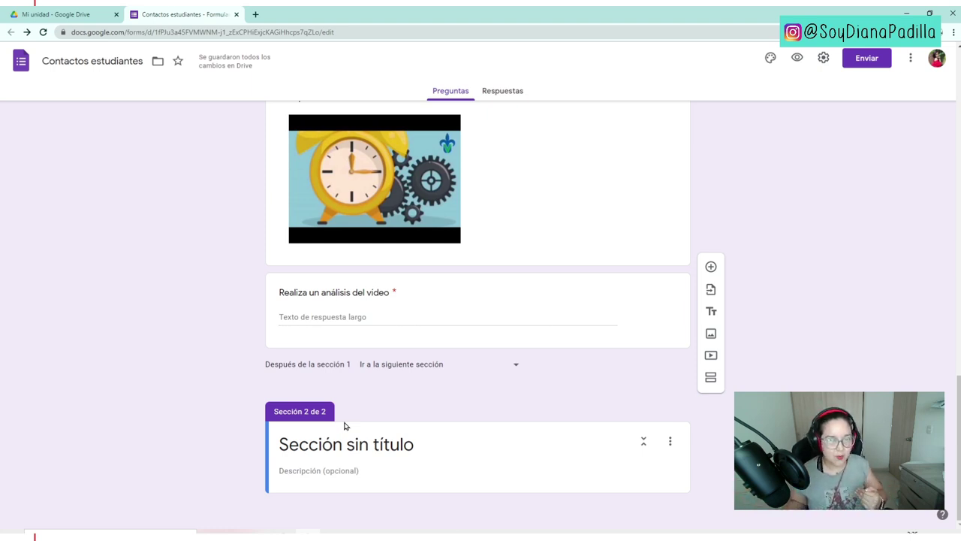
click(422, 437)
text(Preguntas familiares)
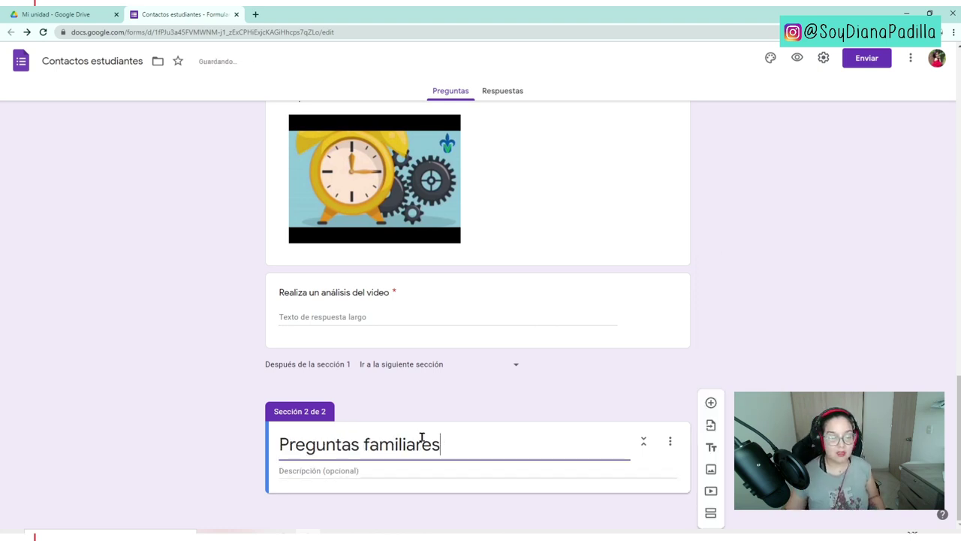
- Add a question 'Estrato social de la vivienda' and make it a dropdown list
click(711, 402)
text(Estrato social de la vivienda)
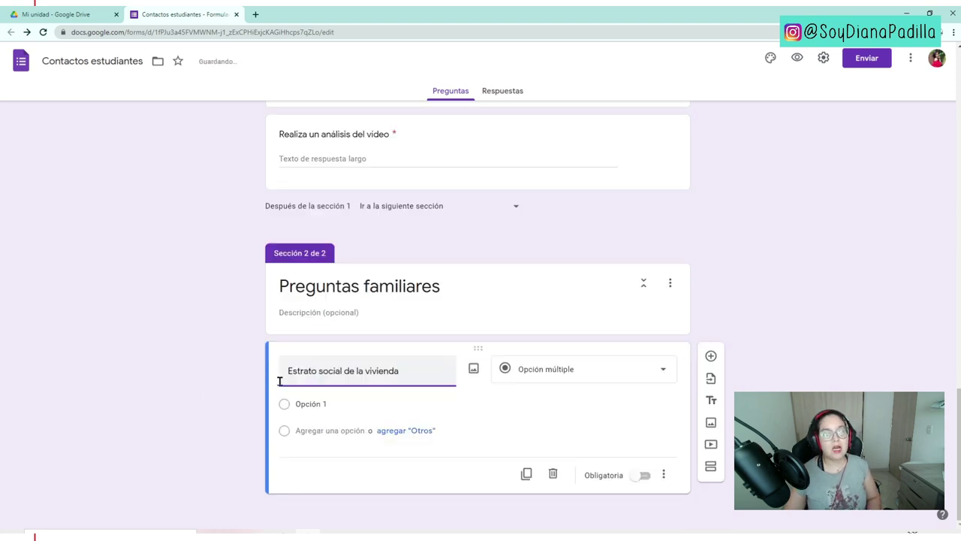
click(216, 387)
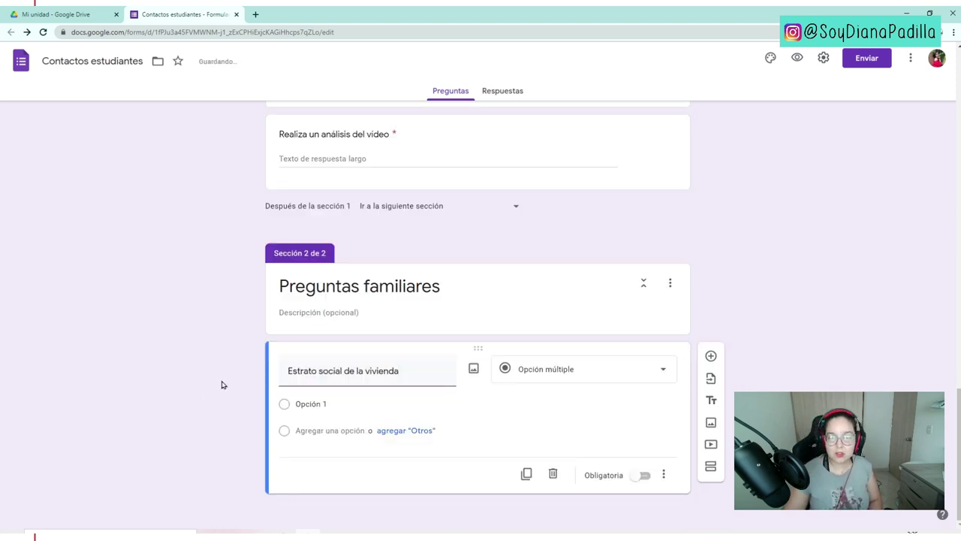
triple_click(443, 371)
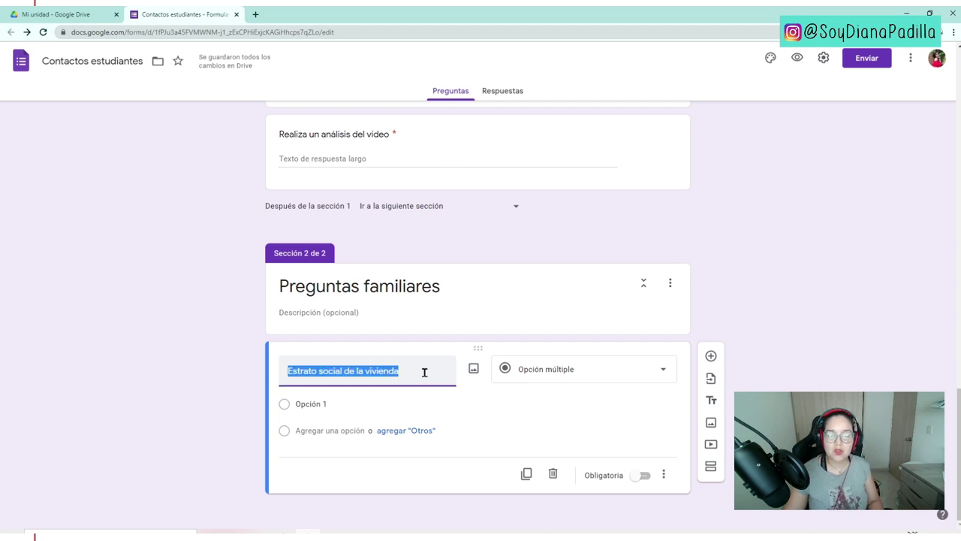
click(578, 373)
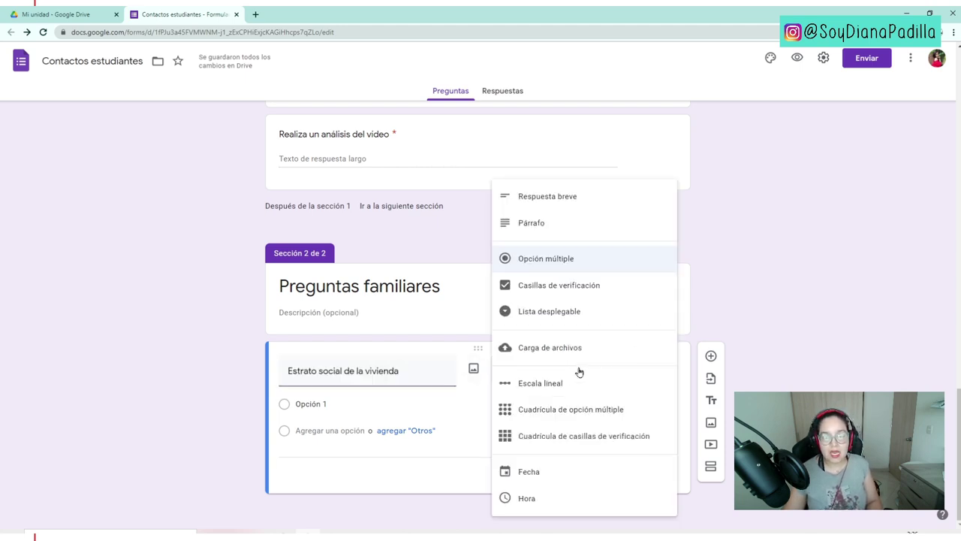
click(552, 314)
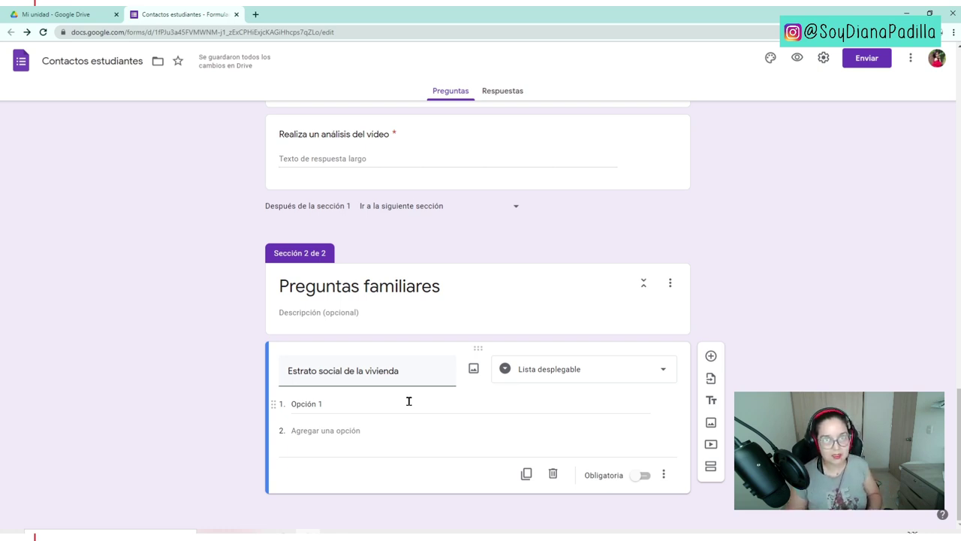
- Give the dropdown options 1 and 2, then add the suggested options 3, 4 and 5
click(369, 403)
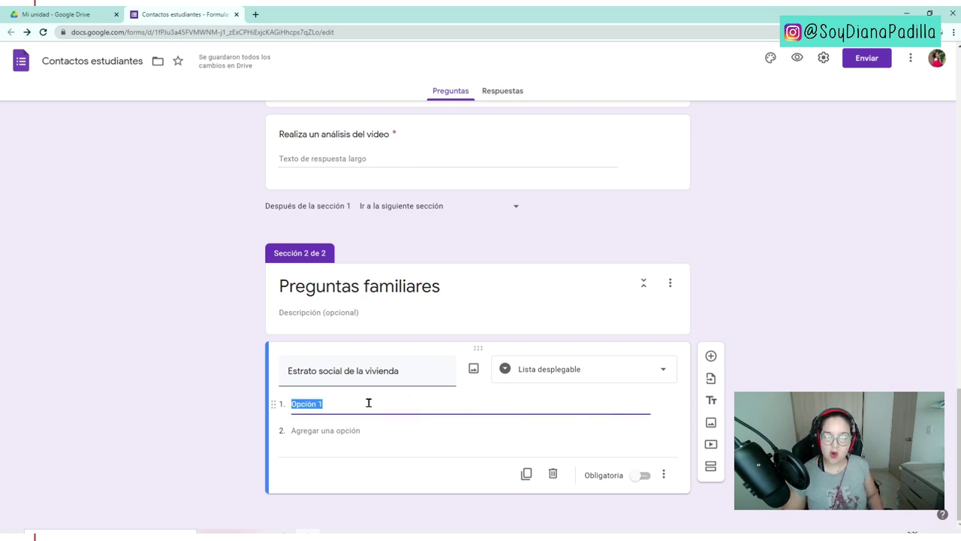
text(1)
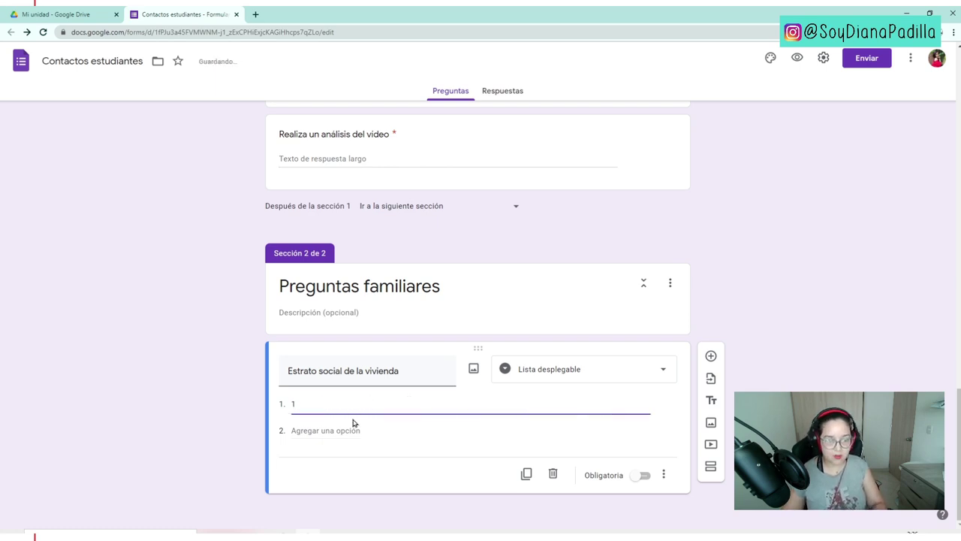
key(Return)
text(2)
scroll(362, 404, down, 1)
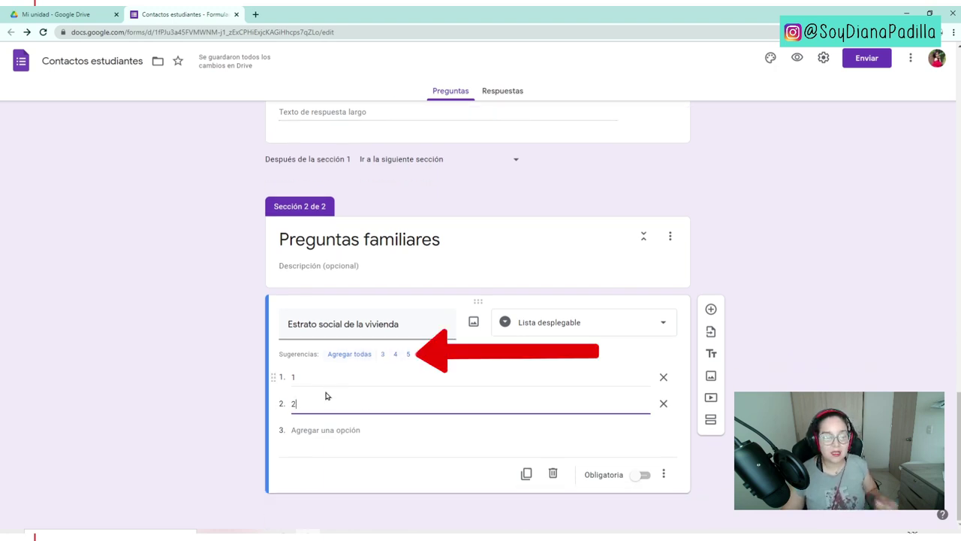
click(354, 356)
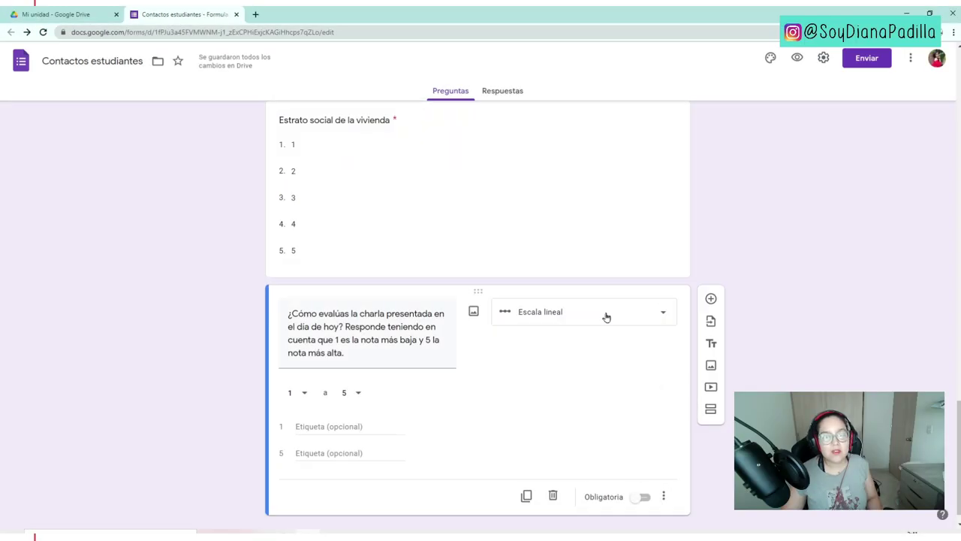
- Confirm the rating question is a linear scale running from 1 to 5
click(599, 316)
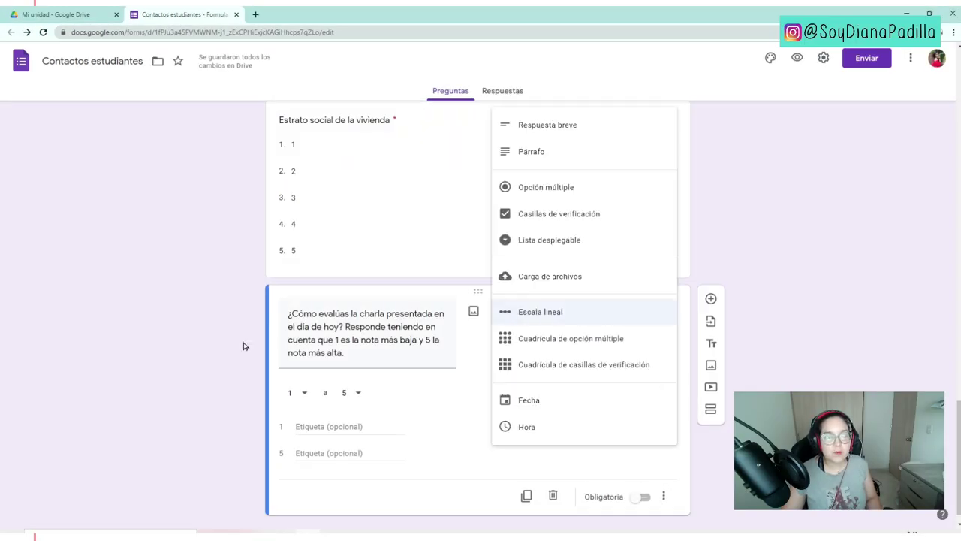
click(243, 346)
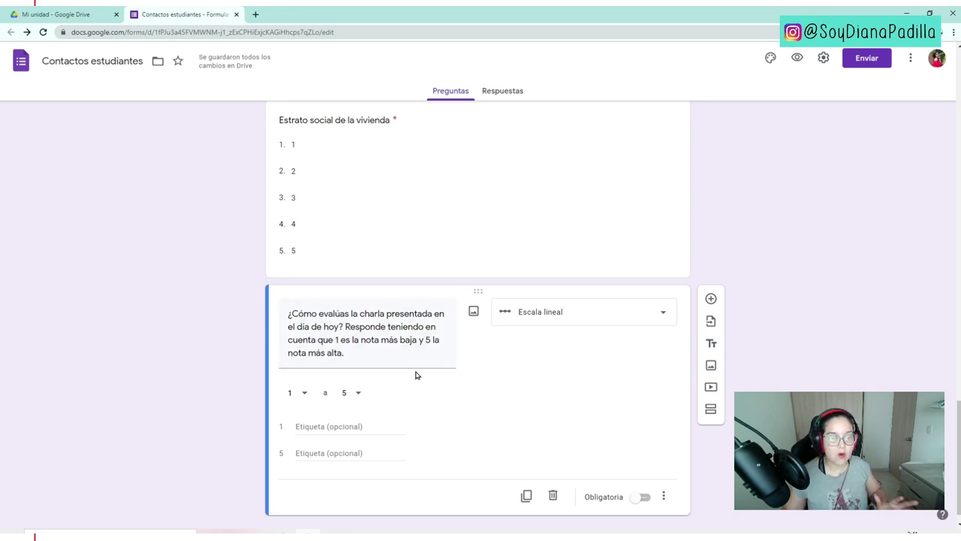
click(355, 394)
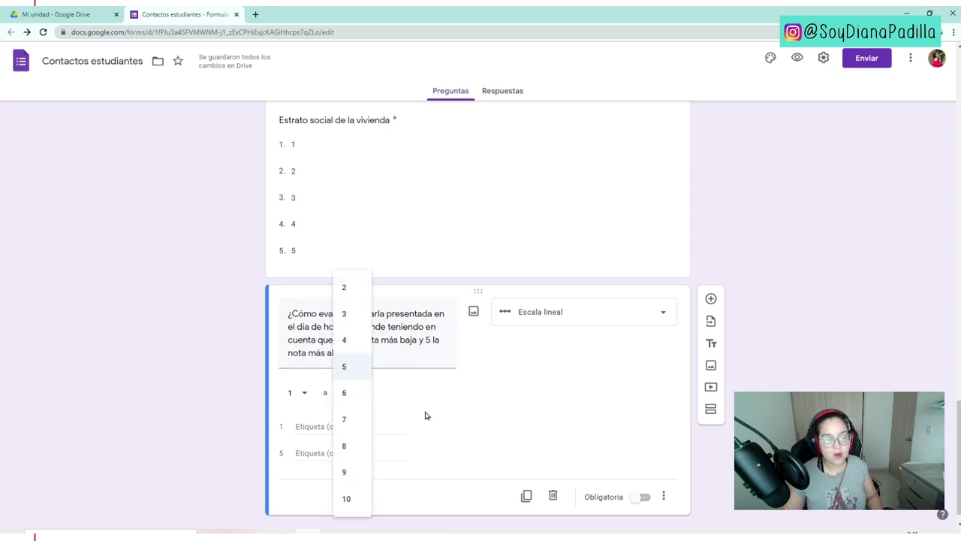
click(454, 406)
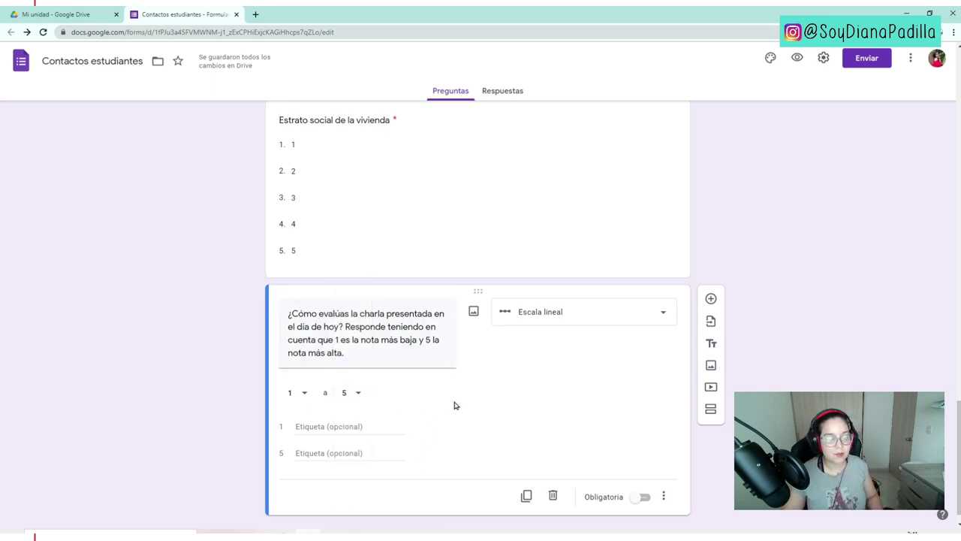
triple_click(386, 361)
click(474, 366)
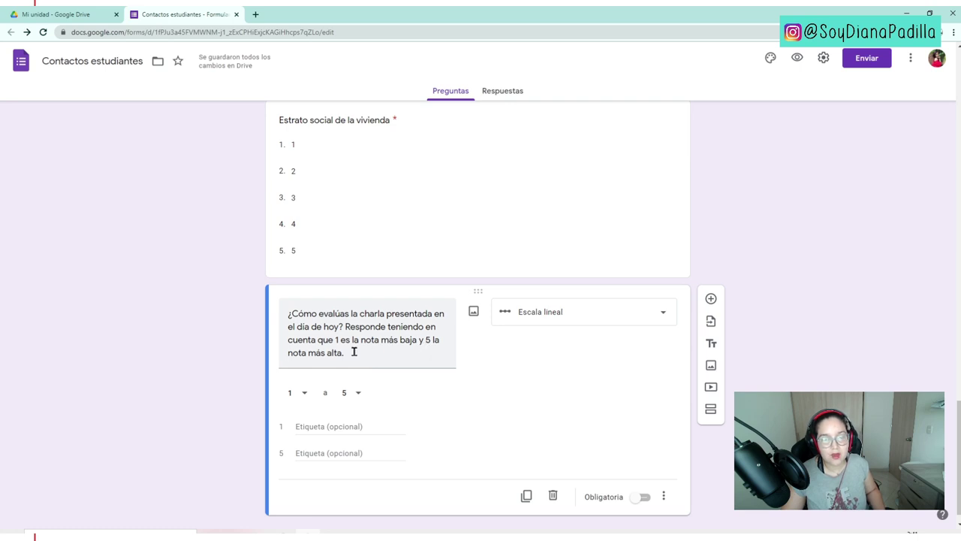
triple_click(355, 351)
click(394, 353)
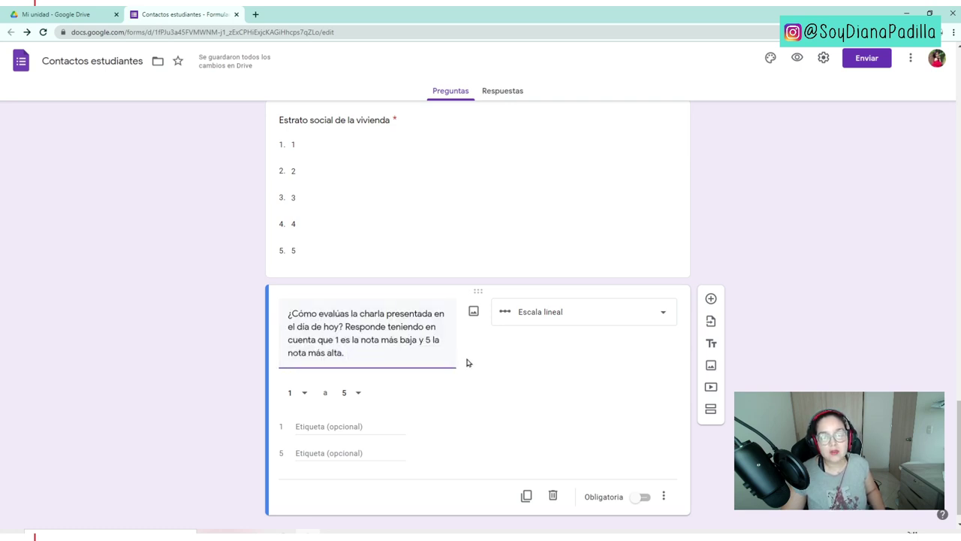
- Label the scale ends 'Poco satisfecho' and 'Muy satisfecho' and make the question required
click(322, 427)
text(Poco satisfecho)
key(Tab)
text(Muy satisfecho)
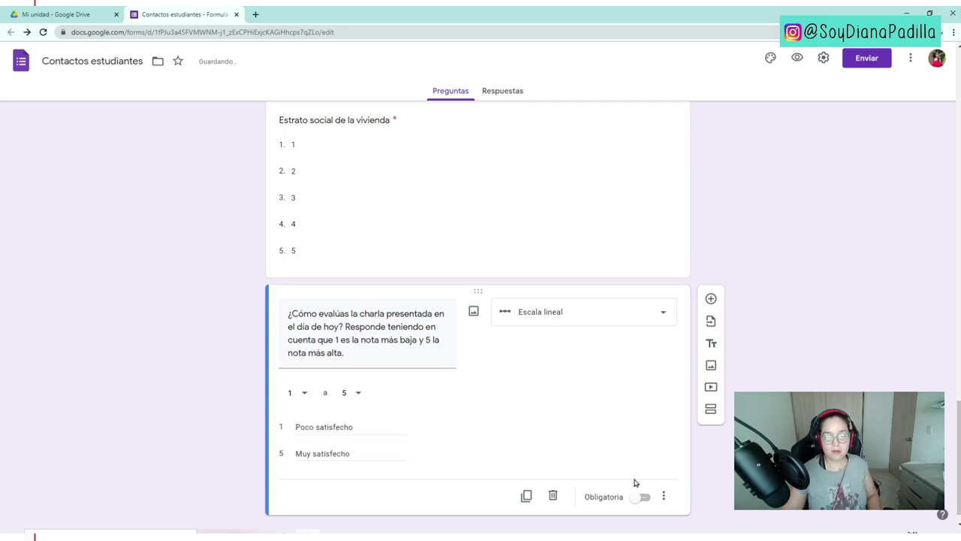
click(643, 497)
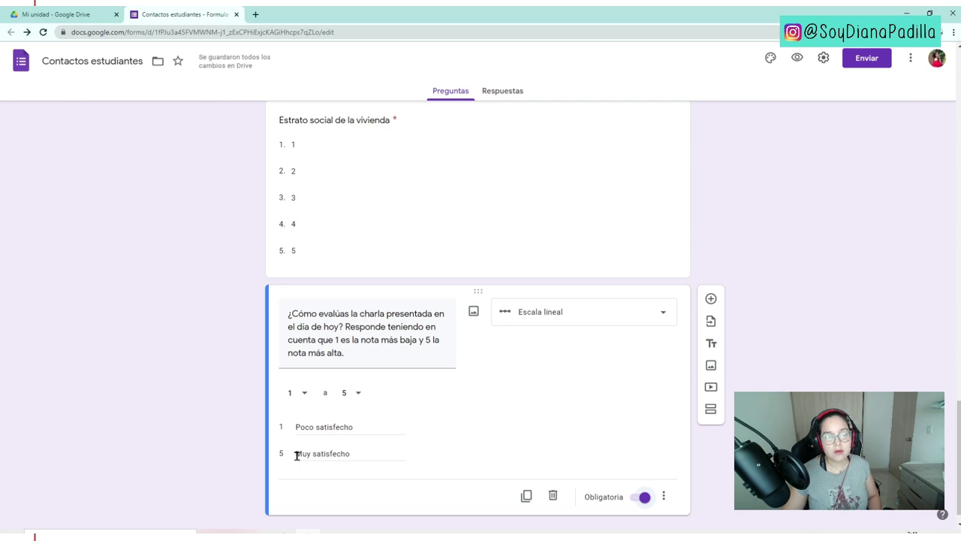
scroll(513, 433, up, 2)
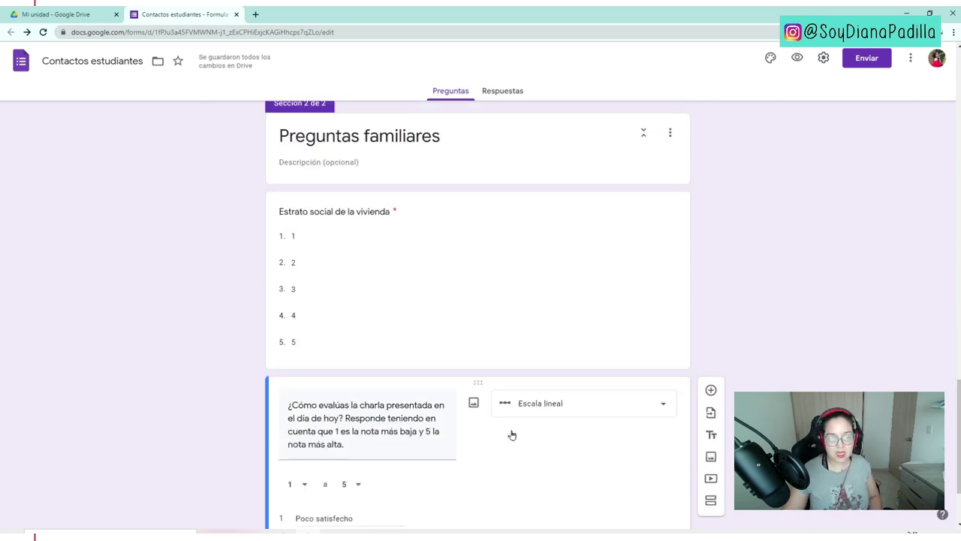
scroll(483, 435, down, 2)
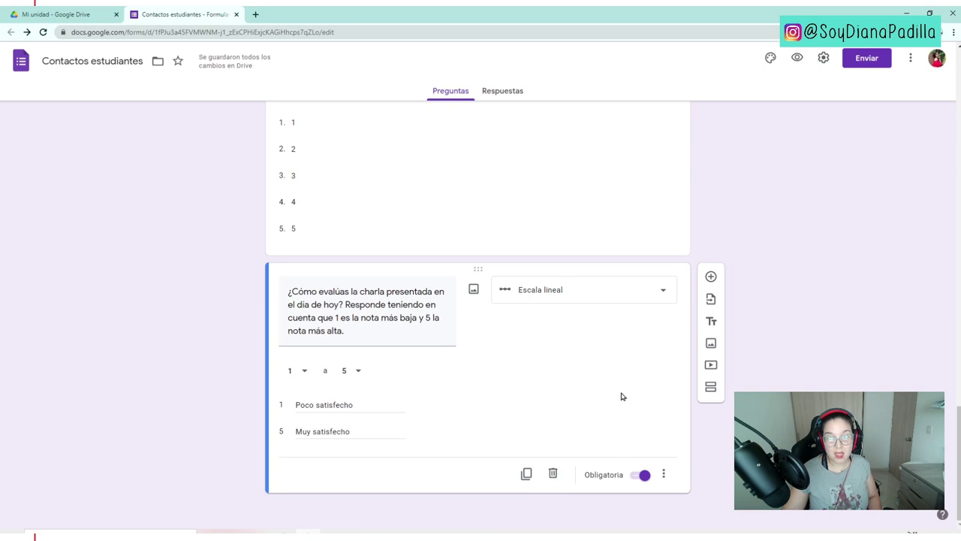
- Add a new date question after the rating question
click(711, 276)
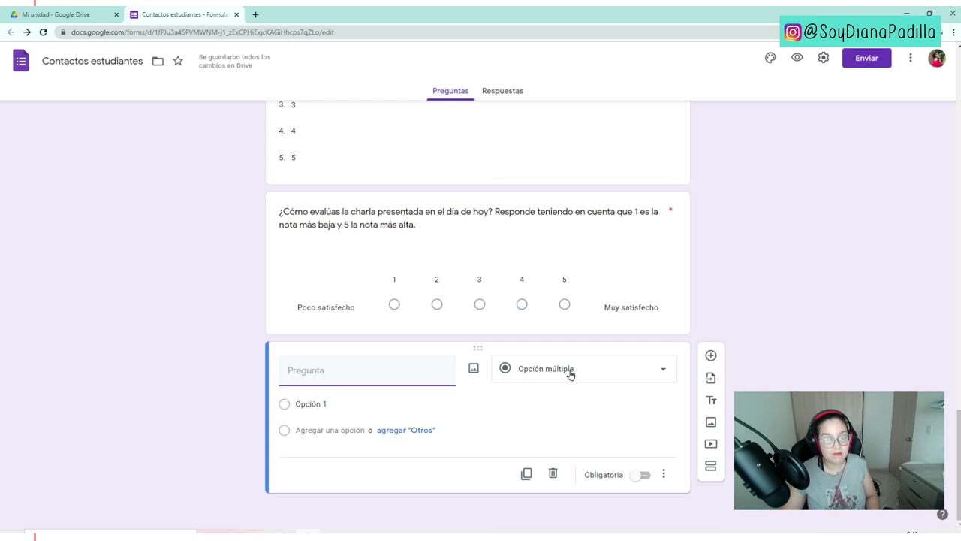
click(570, 373)
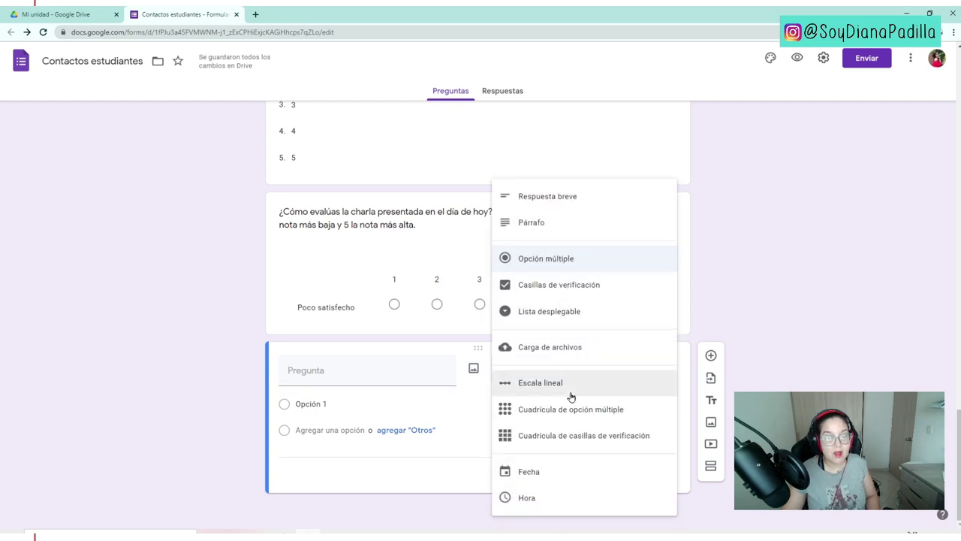
click(550, 474)
- Title the date question 'Coloca tu fecha de nacimiento' and make it required
click(370, 402)
text(Coloca tu fecha de nac)
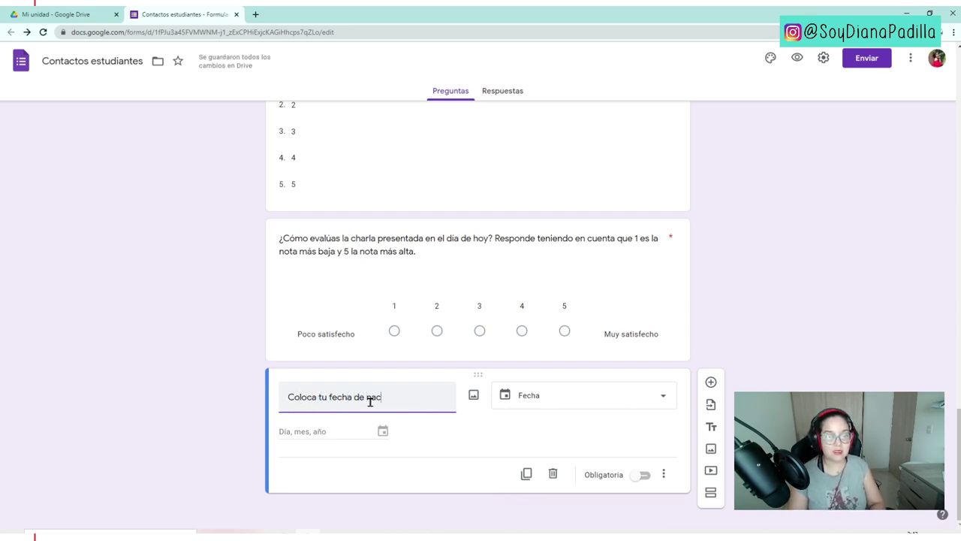
click(390, 435)
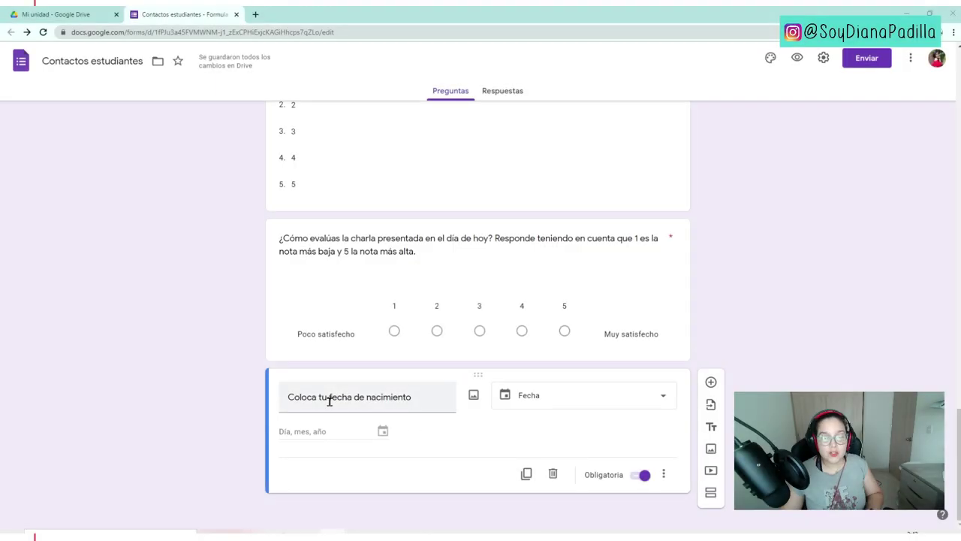
scroll(430, 379, up, 3)
scroll(450, 381, down, 3)
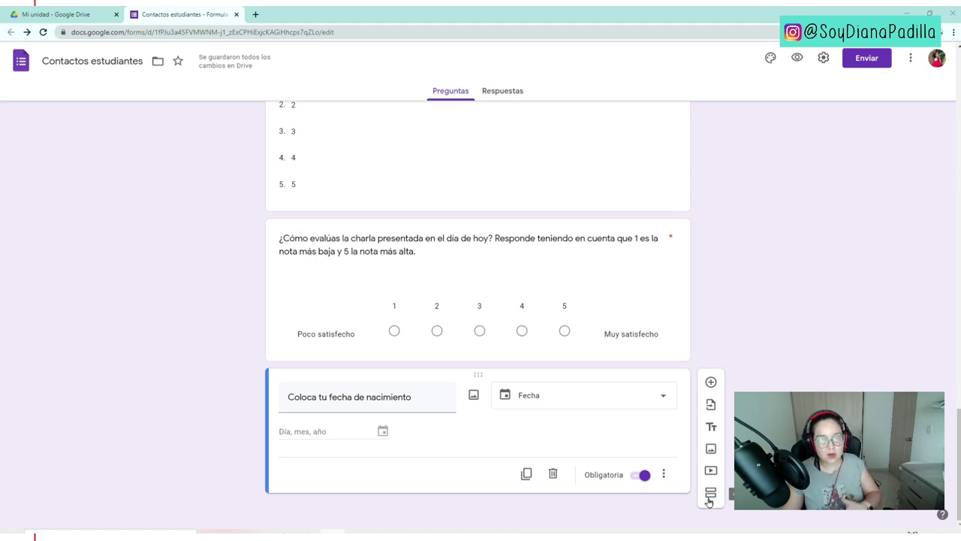
scroll(685, 353, up, 7)
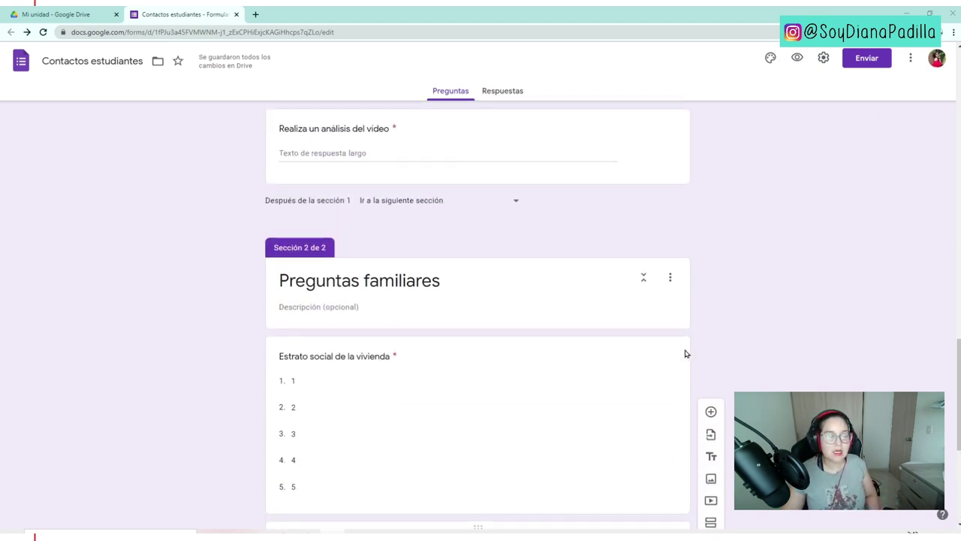
scroll(685, 353, down, 2)
scroll(685, 353, up, 10)
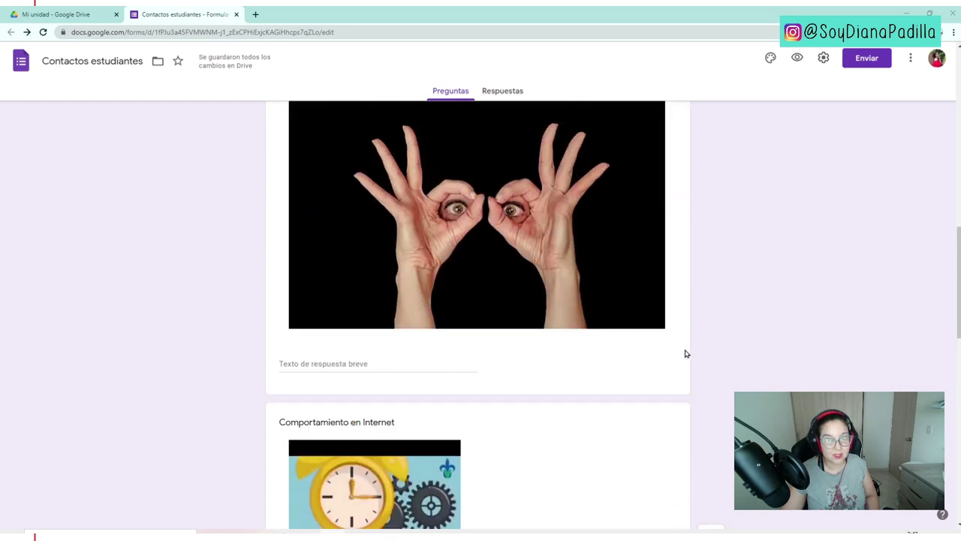
scroll(685, 353, up, 7)
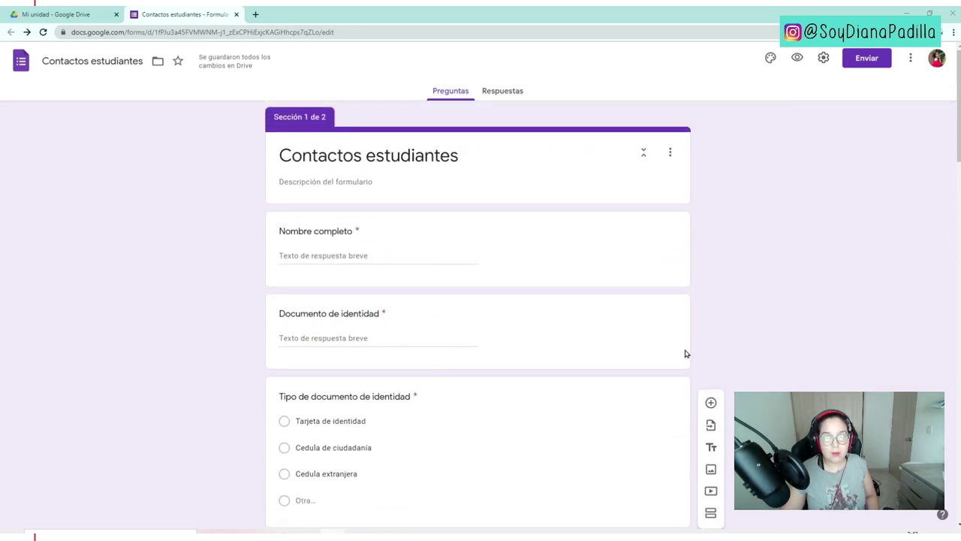
- Set the form's theme colour to green
click(770, 68)
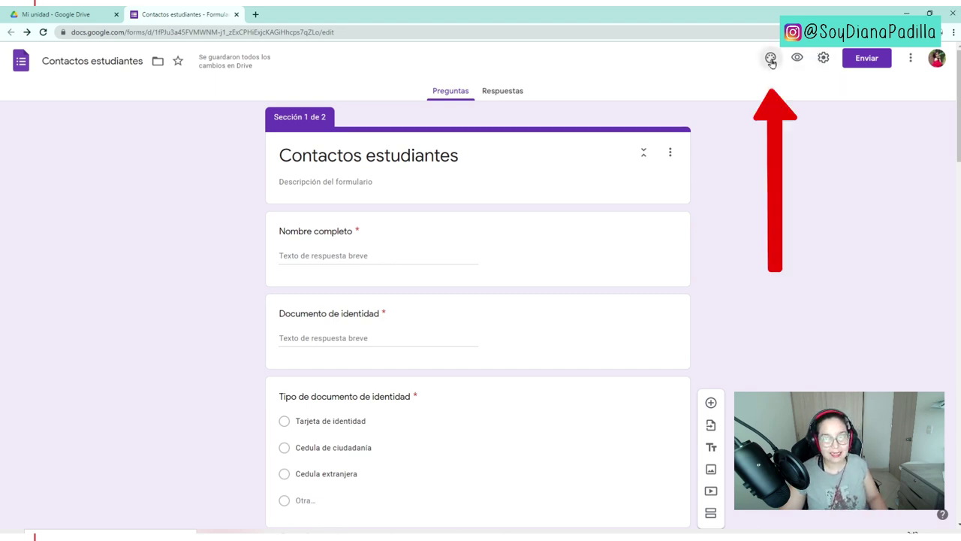
click(771, 60)
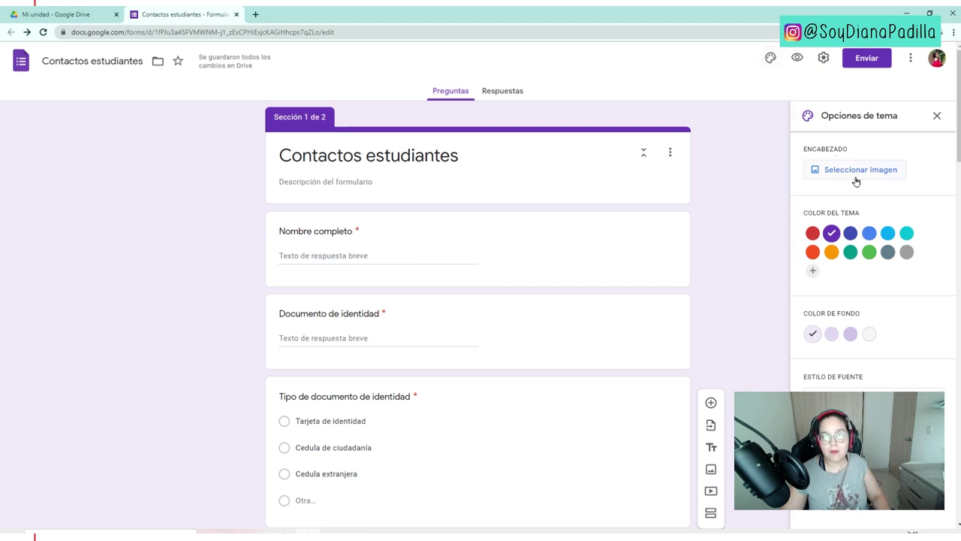
click(851, 233)
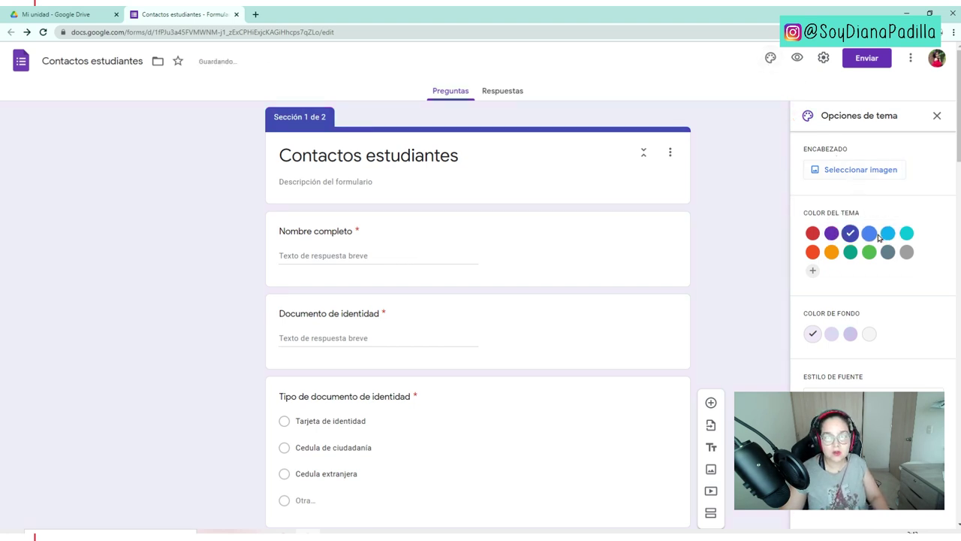
click(886, 234)
click(869, 252)
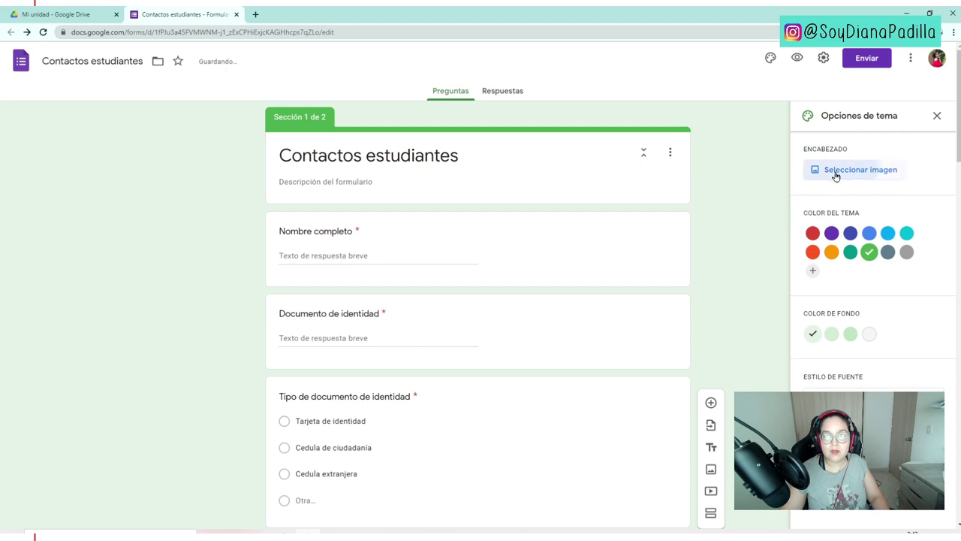
- Insert the clover-leaves image from Ilustraciones as the form header
click(836, 173)
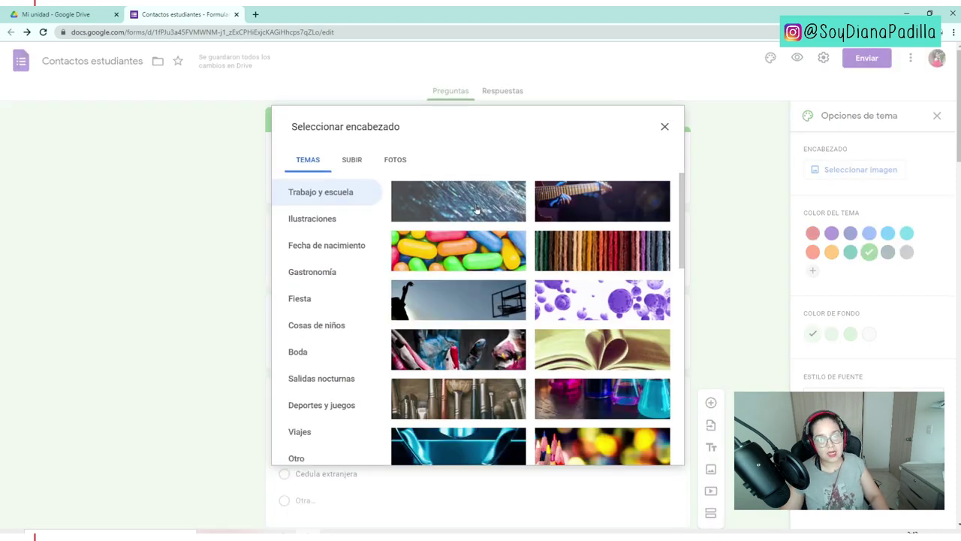
scroll(340, 295, down, 1)
click(338, 284)
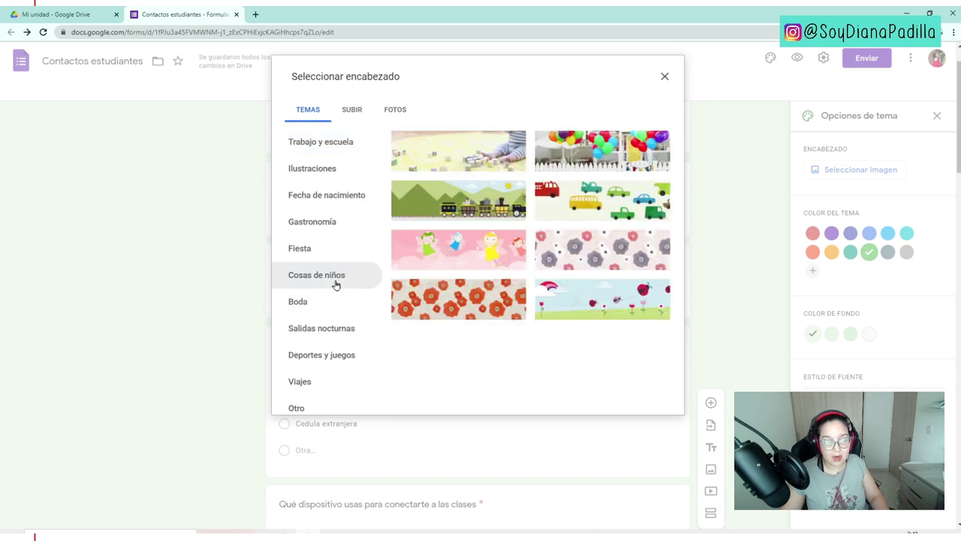
click(342, 228)
click(345, 197)
scroll(340, 231, up, 1)
scroll(339, 231, up, 1)
click(342, 227)
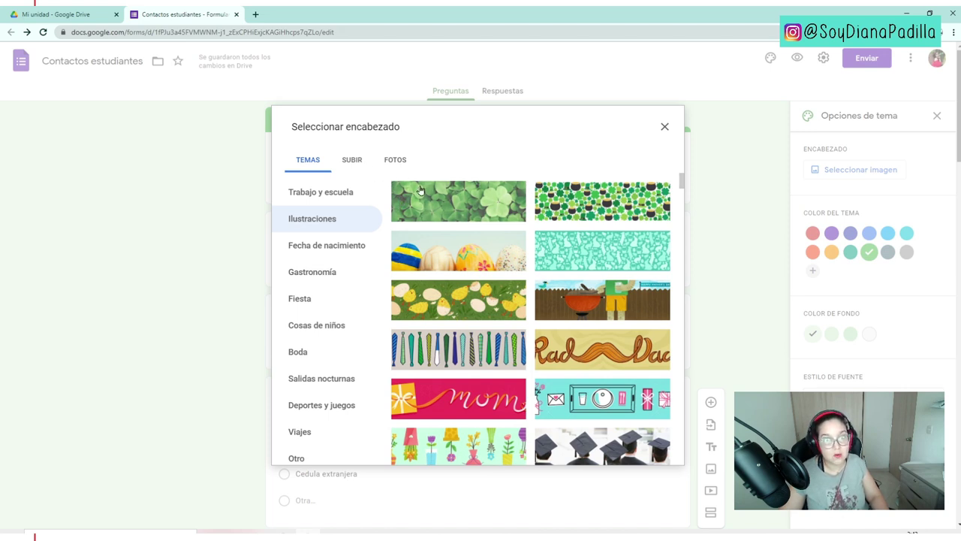
click(455, 200)
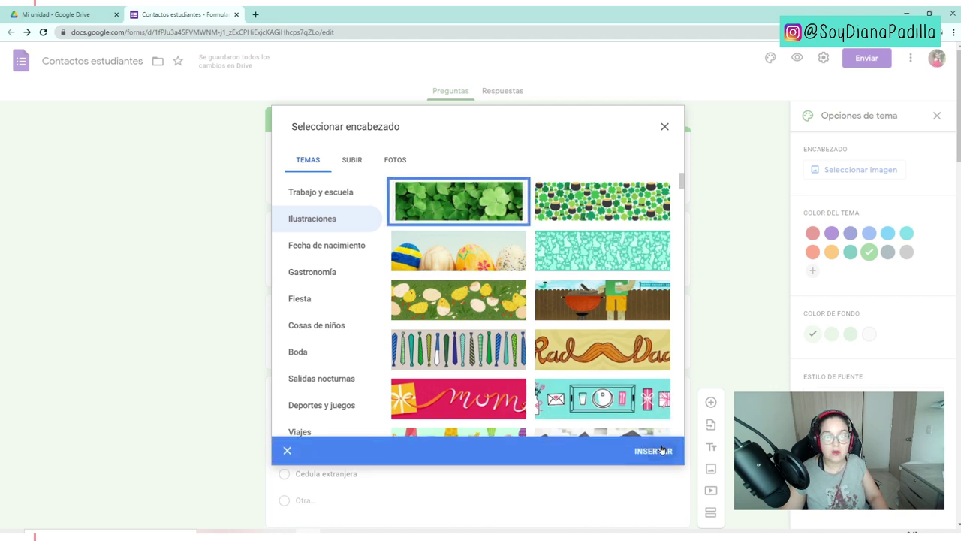
click(661, 449)
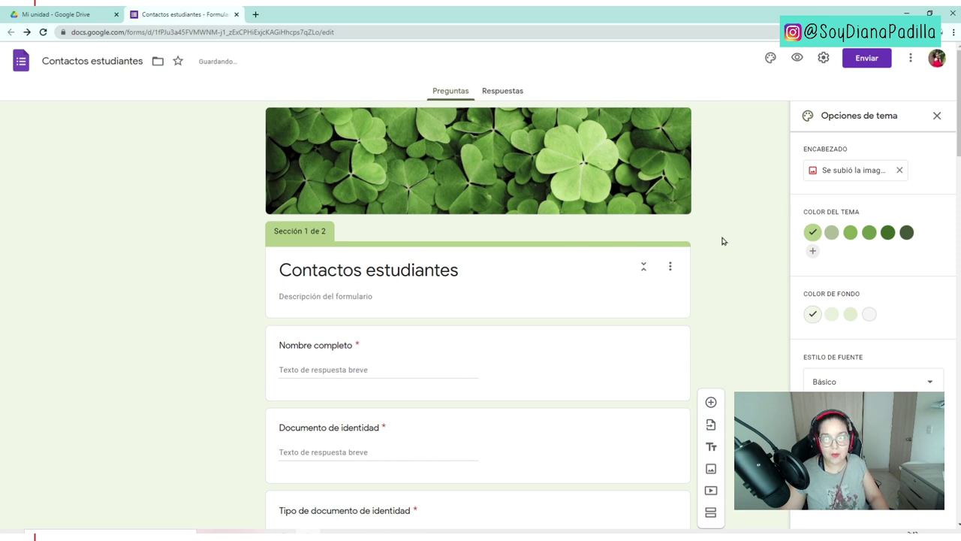
- Look over the font styles without changing them, then open the respondent preview
click(877, 386)
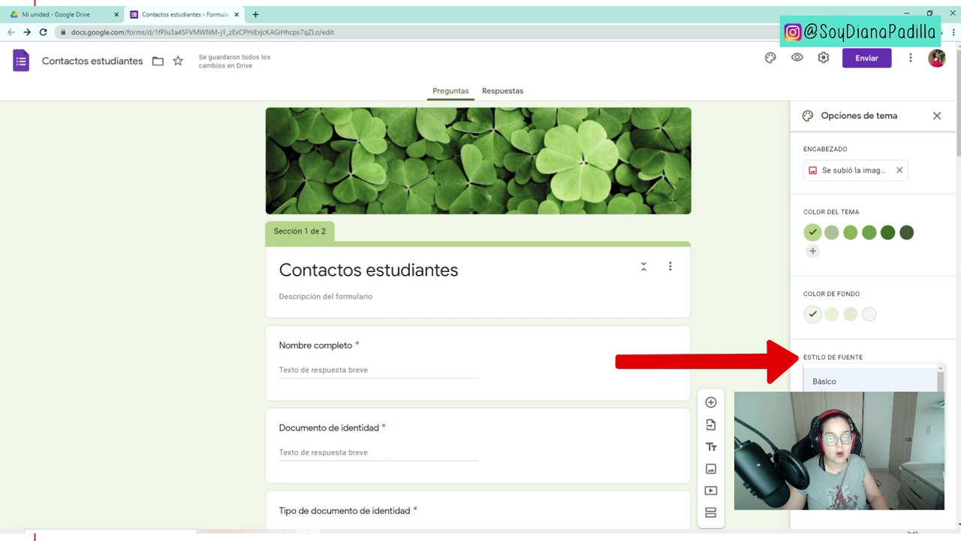
click(761, 369)
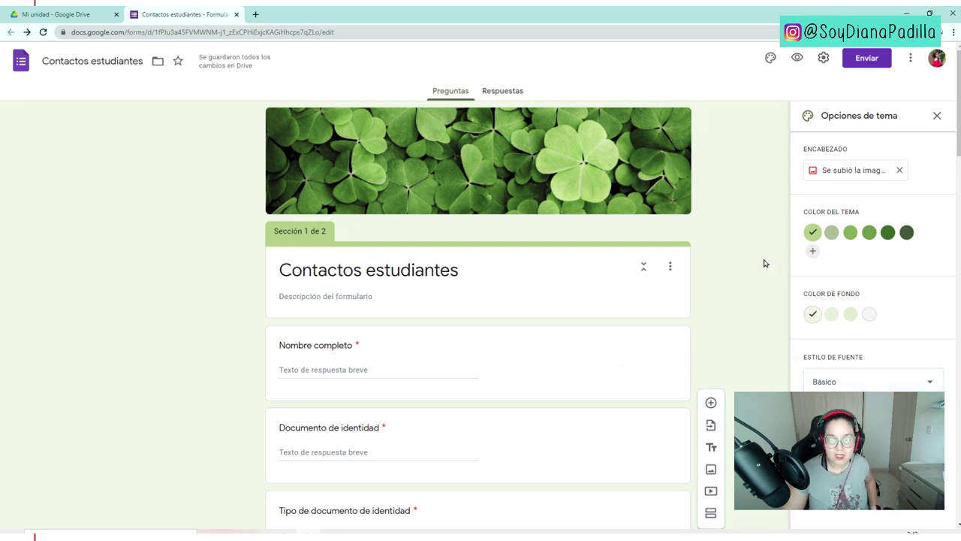
click(799, 59)
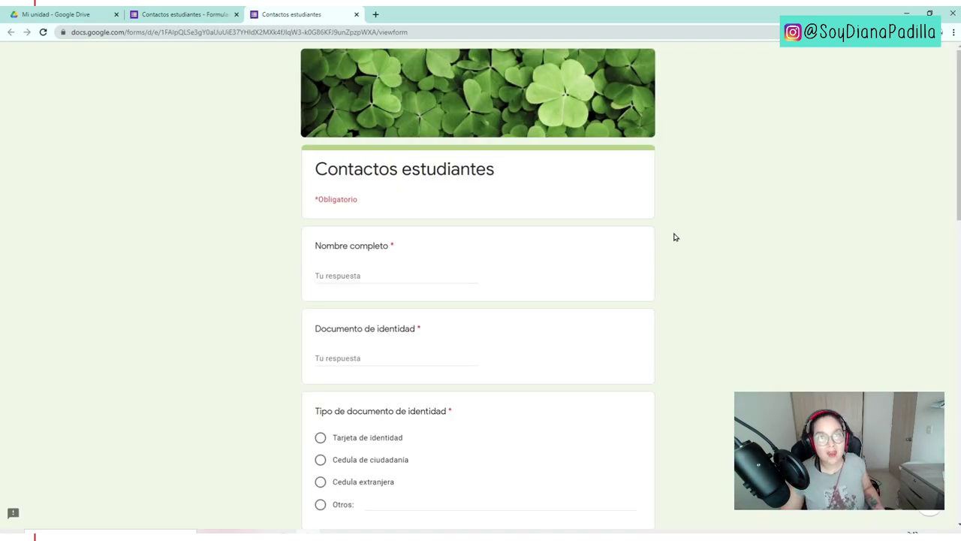
- Scroll through the preview to review the green clover-themed form as respondents see it
scroll(732, 286, down, 6)
scroll(732, 285, up, 4)
scroll(732, 285, up, 2)
scroll(706, 350, down, 12)
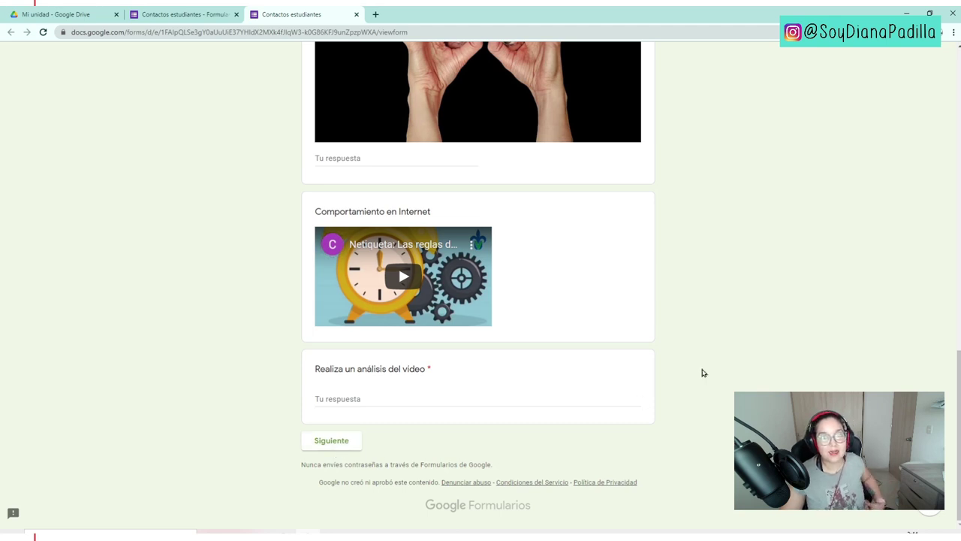
scroll(700, 371, up, 12)
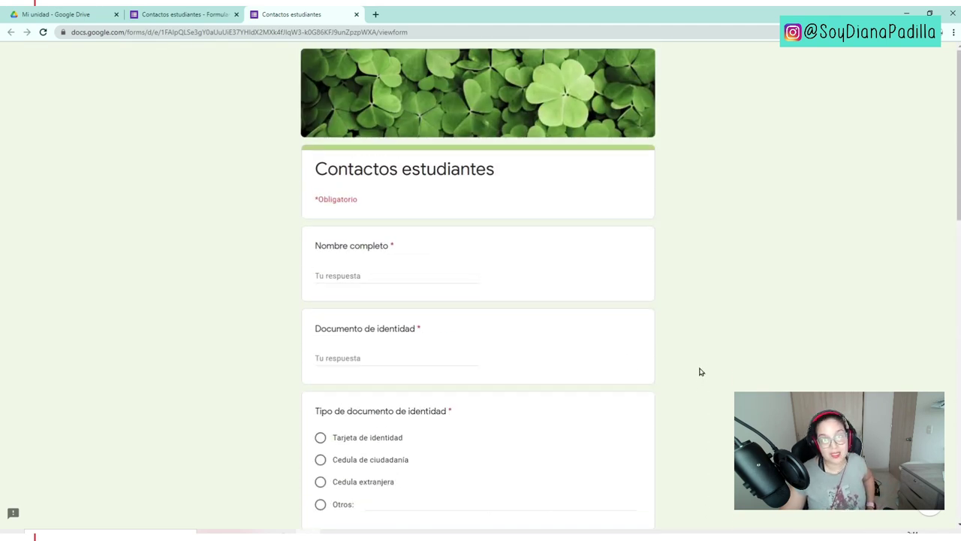
scroll(684, 377, down, 1)
scroll(684, 378, up, 1)
drag(319, 199, 347, 199)
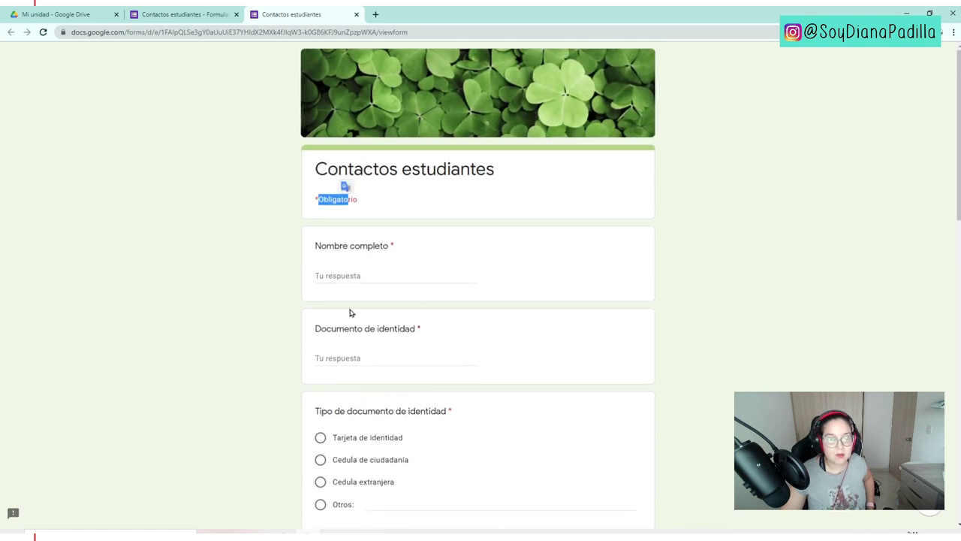
scroll(353, 313, down, 3)
double_click(451, 309)
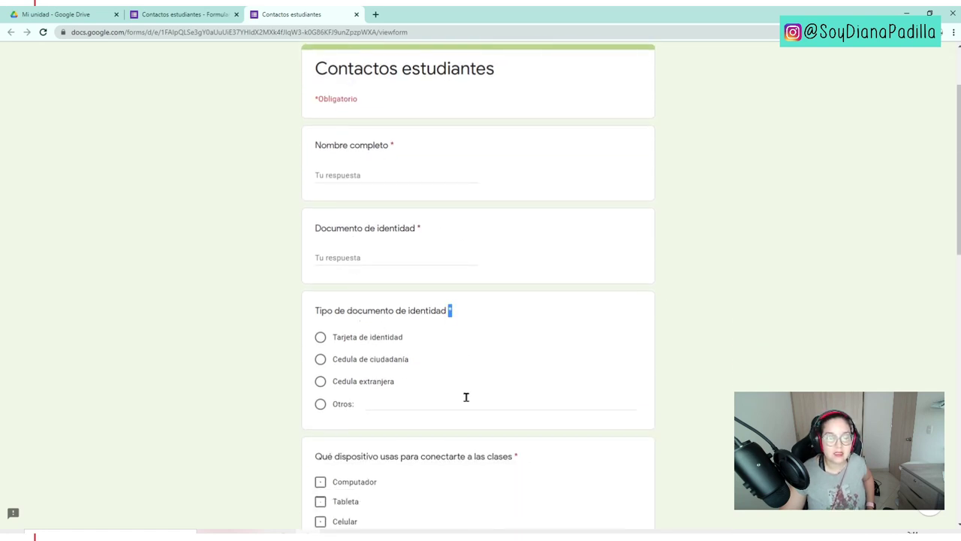
scroll(465, 399, down, 3)
scroll(676, 390, down, 4)
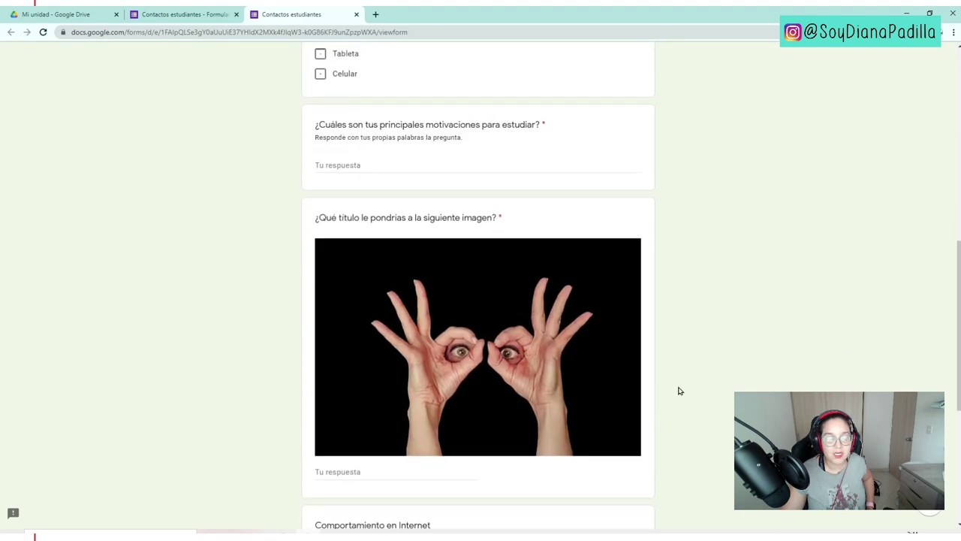
scroll(659, 388, down, 2)
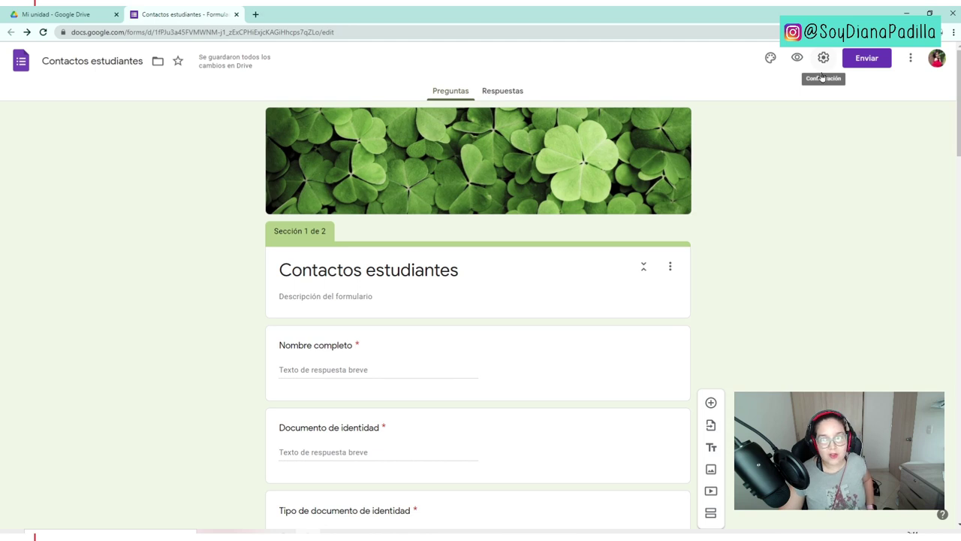
- Enable Recopilar las direcciones de correo electrónico and Limitar a 1 respuesta in General settings
click(824, 60)
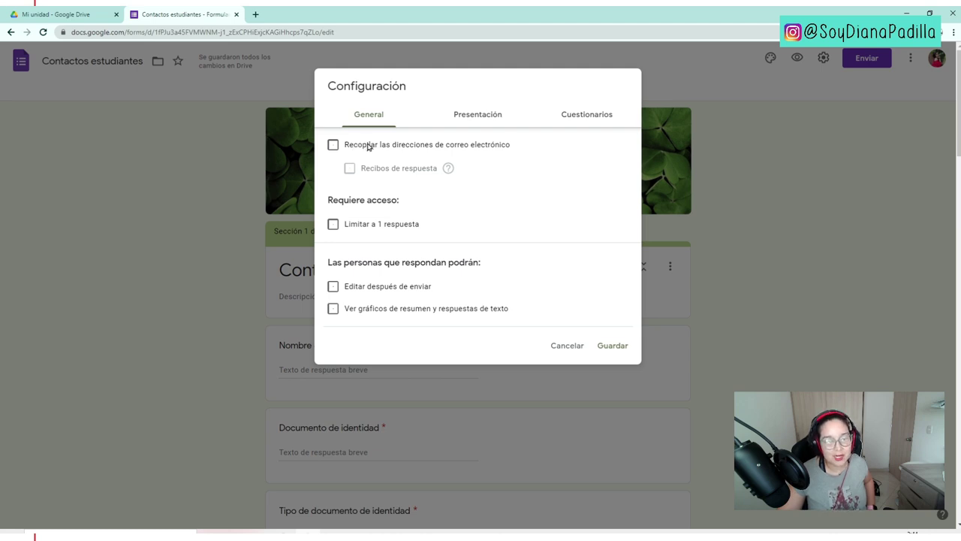
click(370, 145)
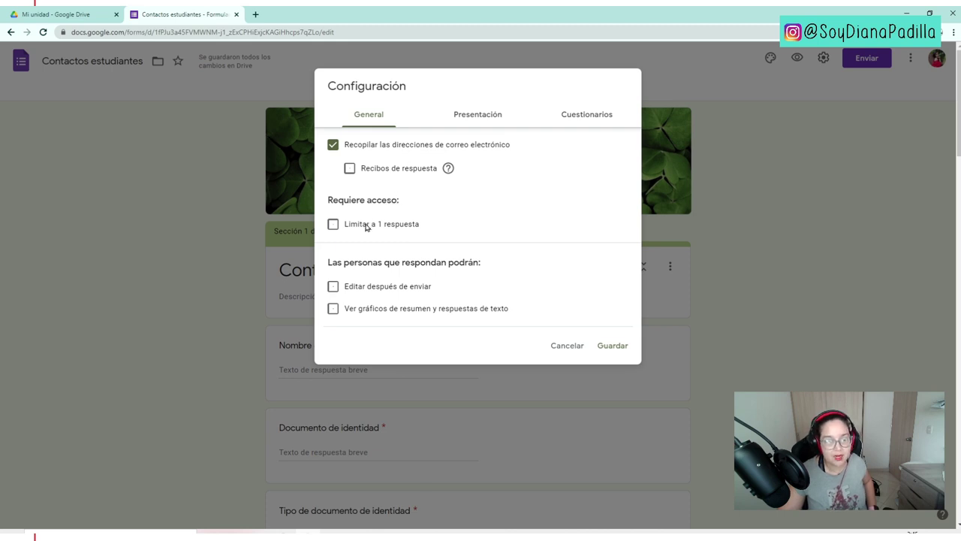
click(366, 226)
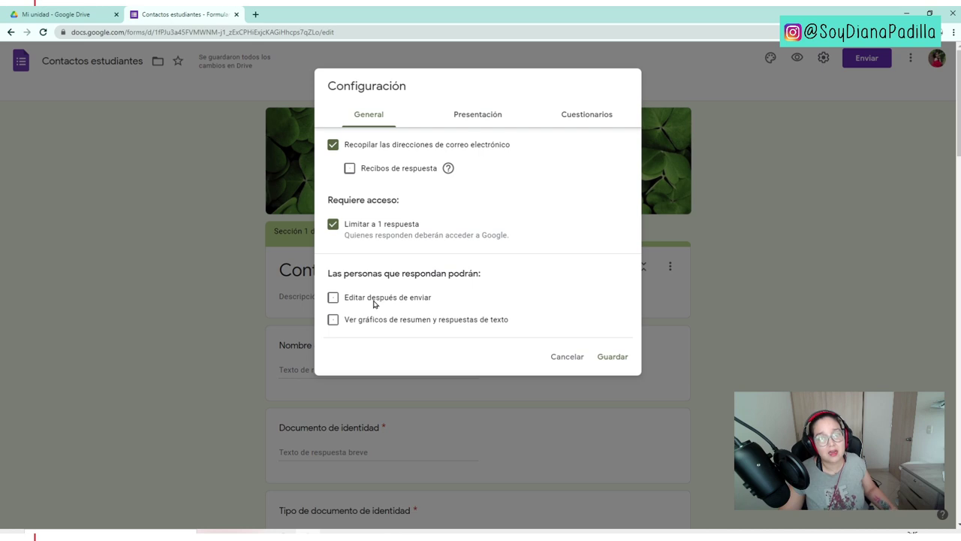
- Turn on Mostrar la barra de progreso under Presentación and save the form settings
click(467, 116)
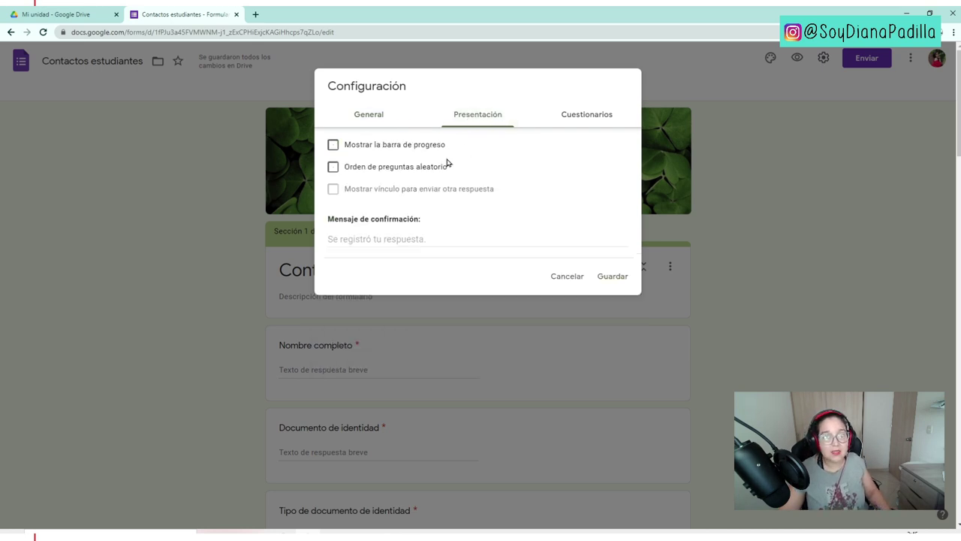
click(376, 150)
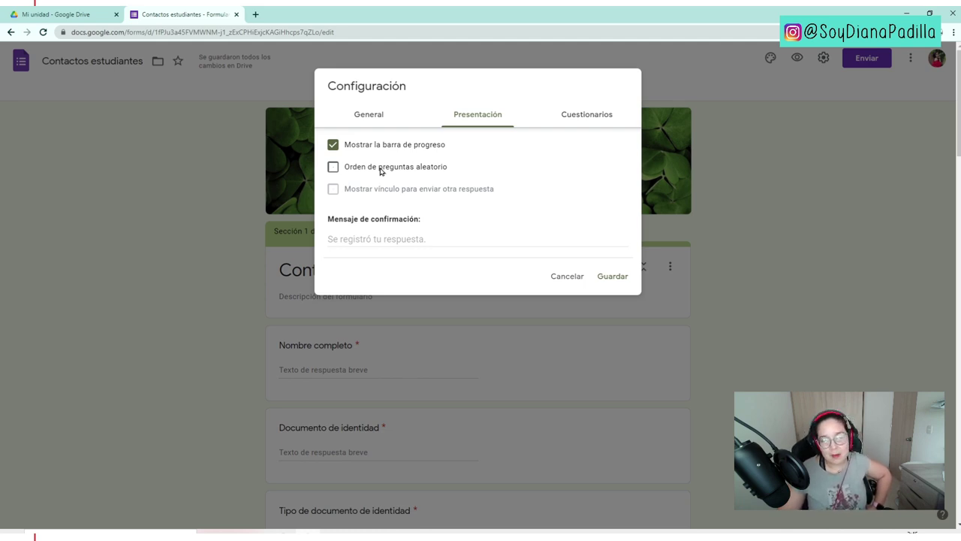
click(380, 235)
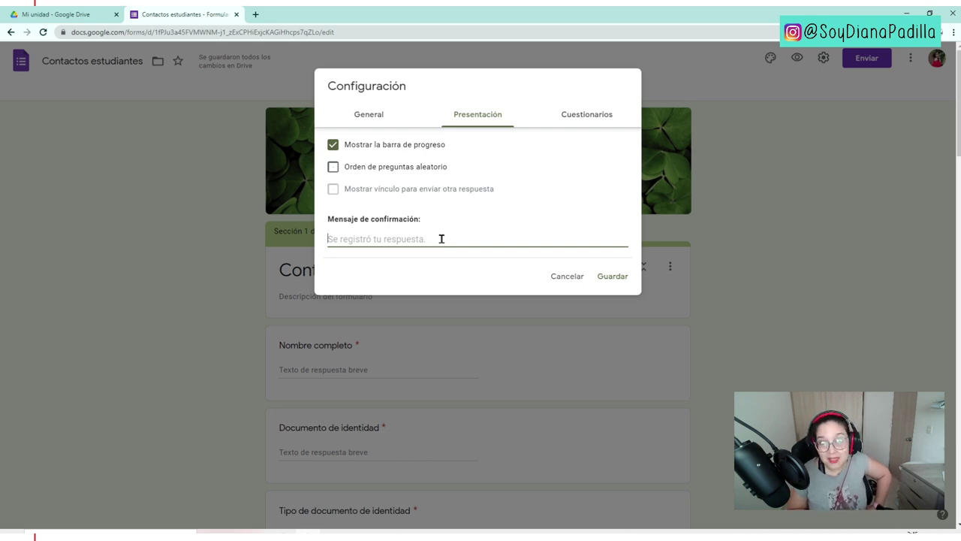
click(591, 119)
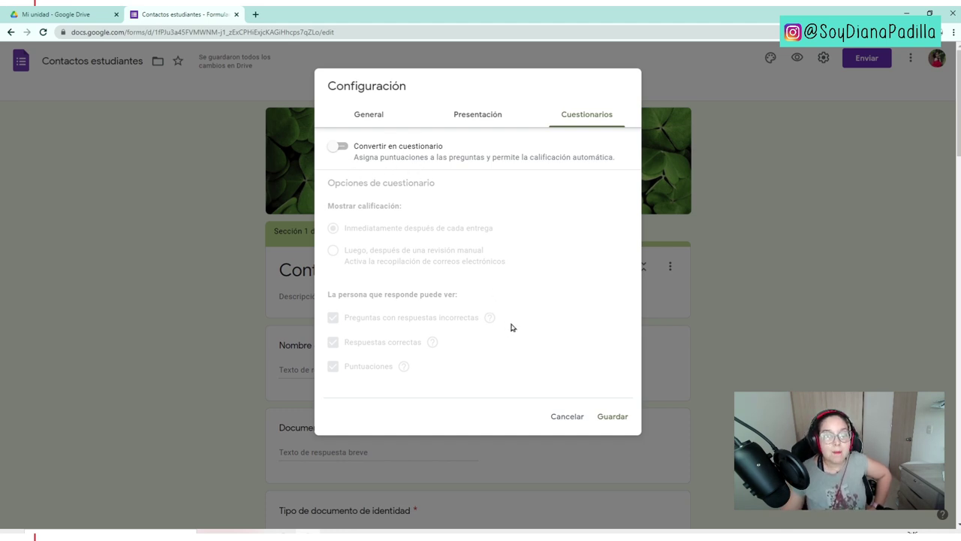
click(616, 417)
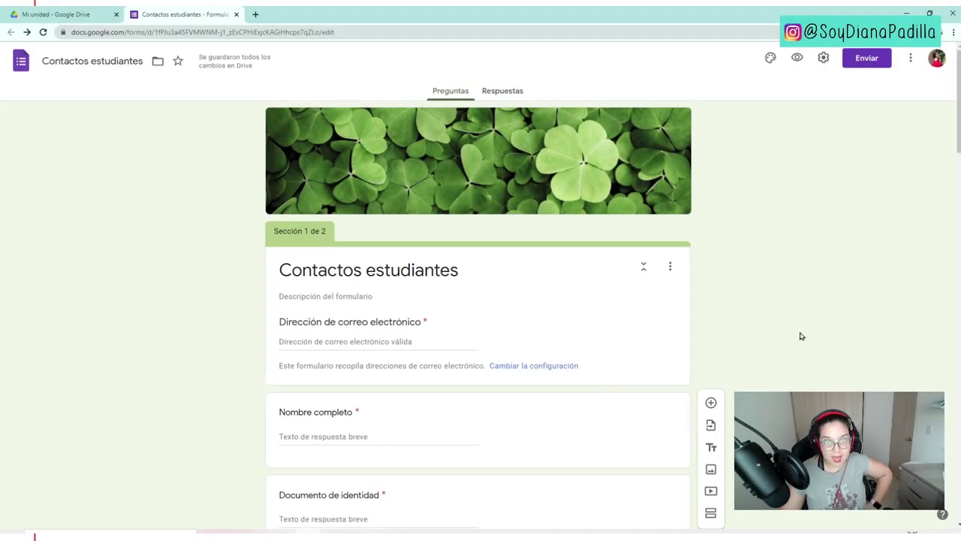
- In the Enviar formulario dialog, look over the email recipient, subject and message, then show the form's link
click(869, 61)
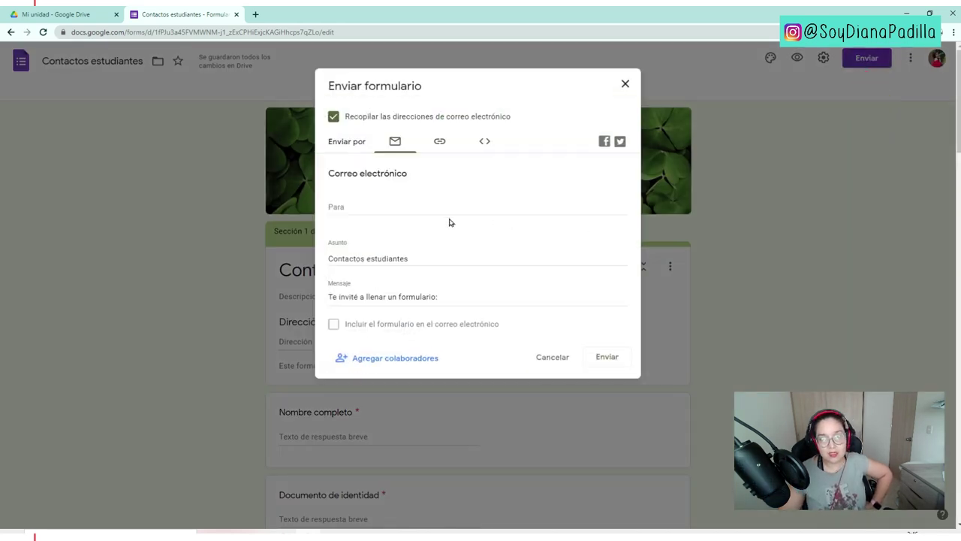
click(352, 208)
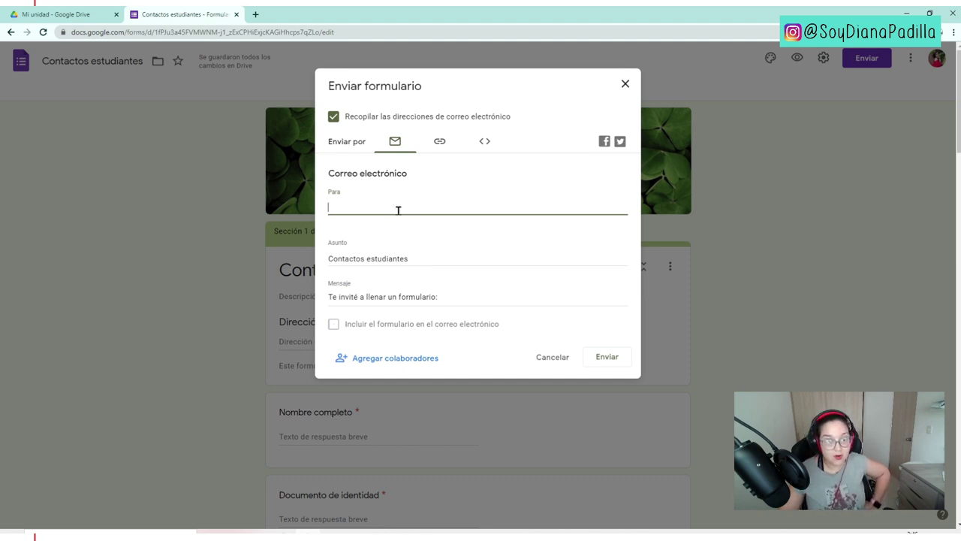
click(418, 255)
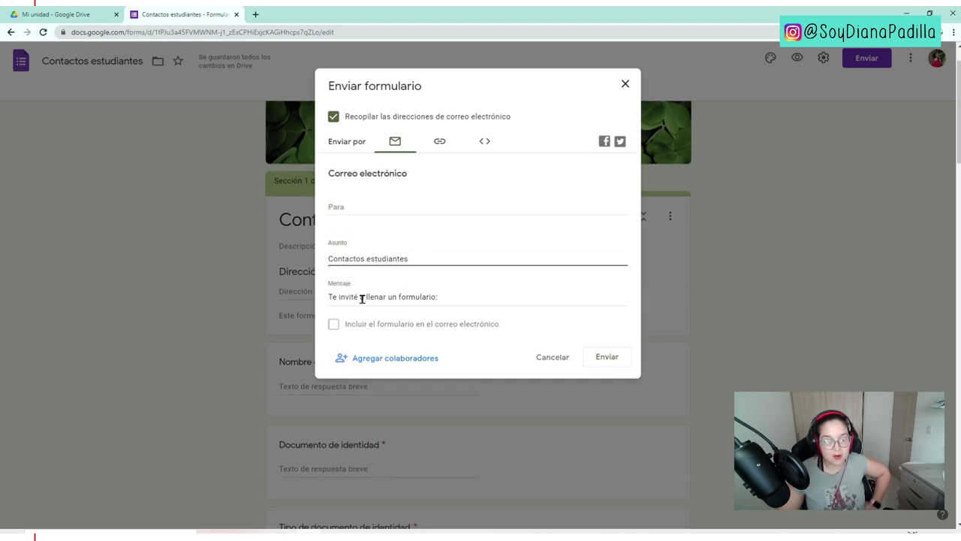
drag(340, 298, 427, 297)
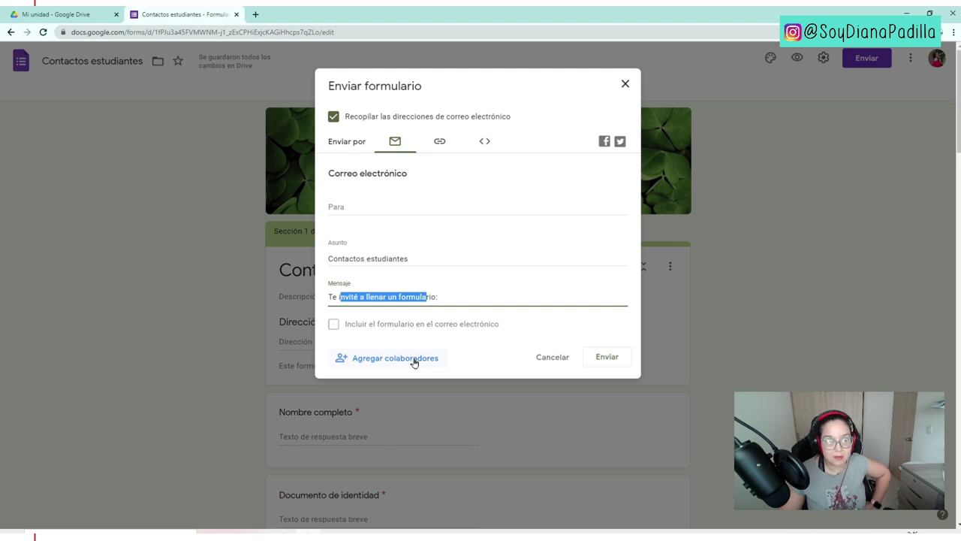
click(440, 143)
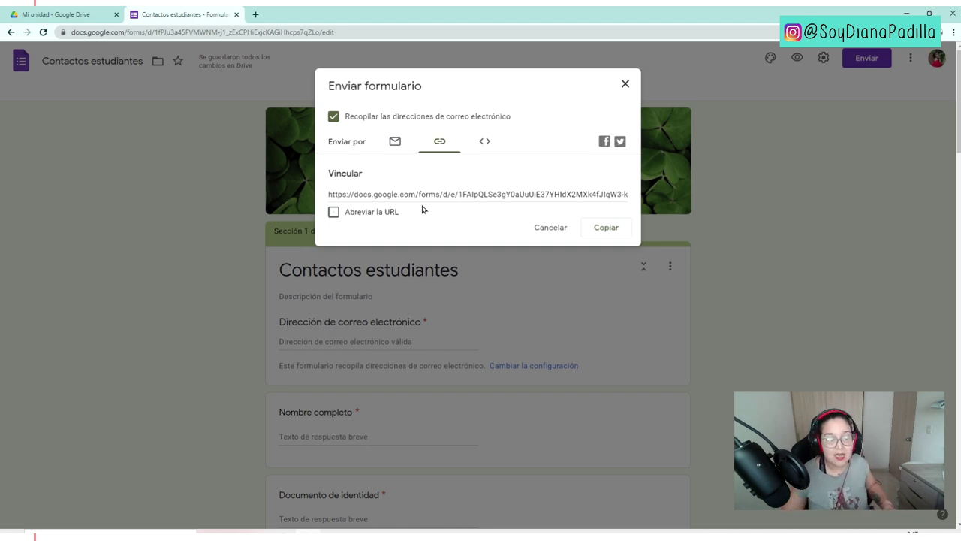
- Shorten the form's URL with Abreviar la URL and look at the embed code
click(413, 197)
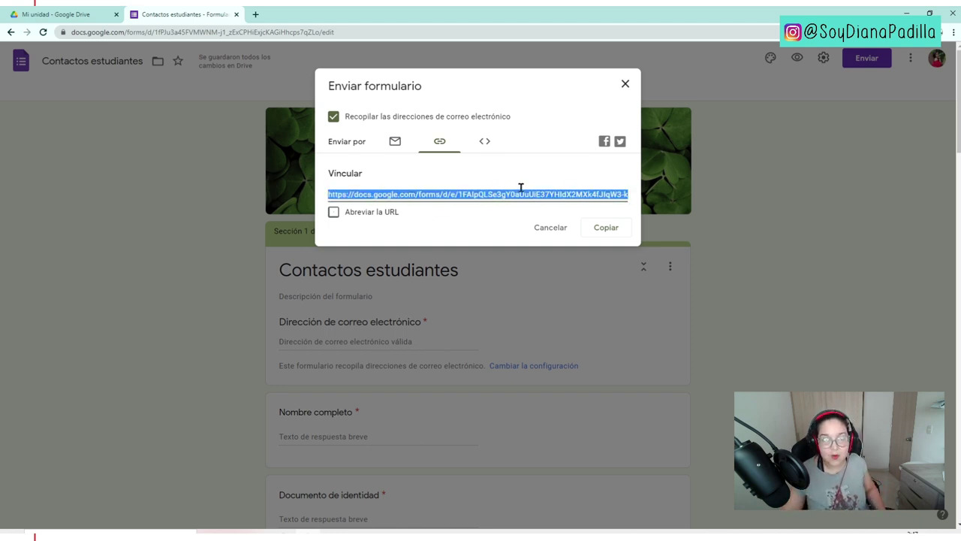
click(357, 215)
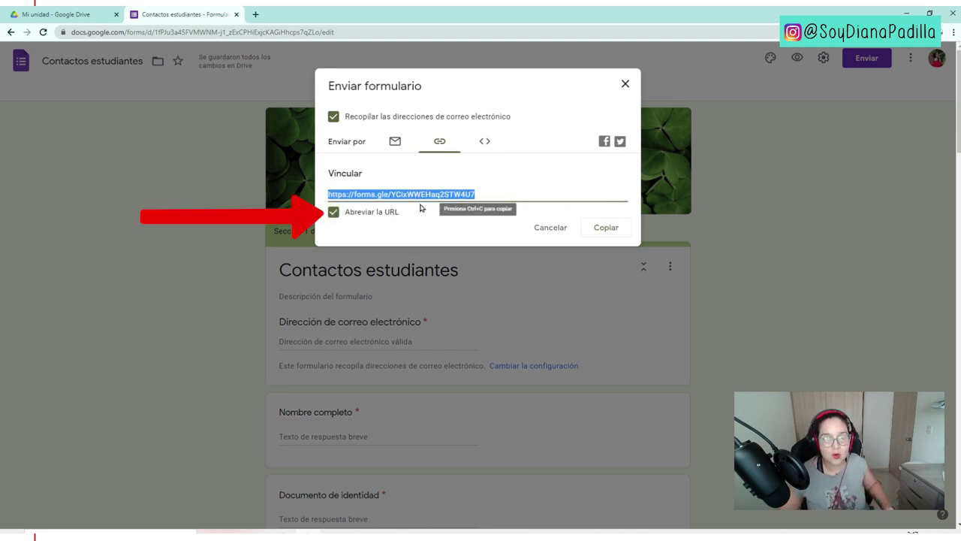
click(486, 144)
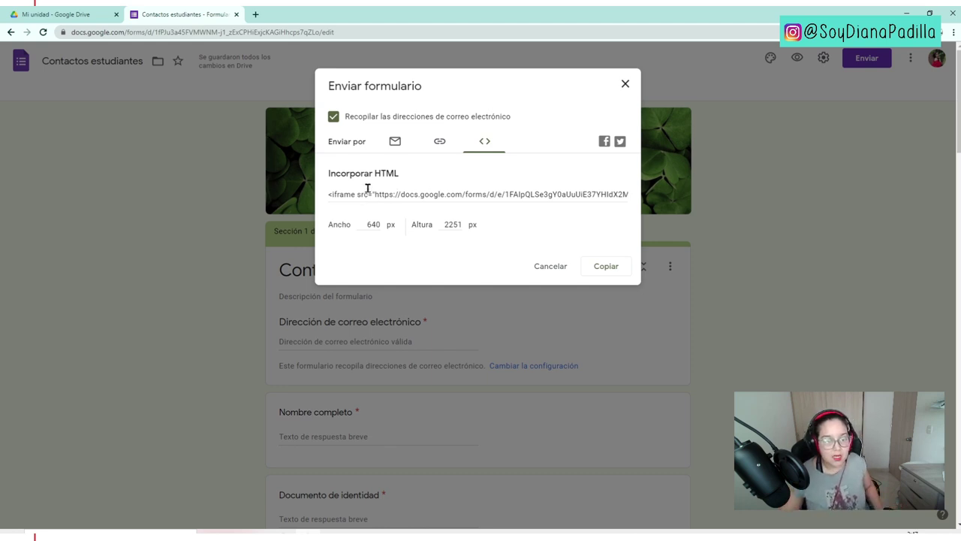
click(368, 189)
- Copy the shortened form link and close the sending dialog
click(439, 146)
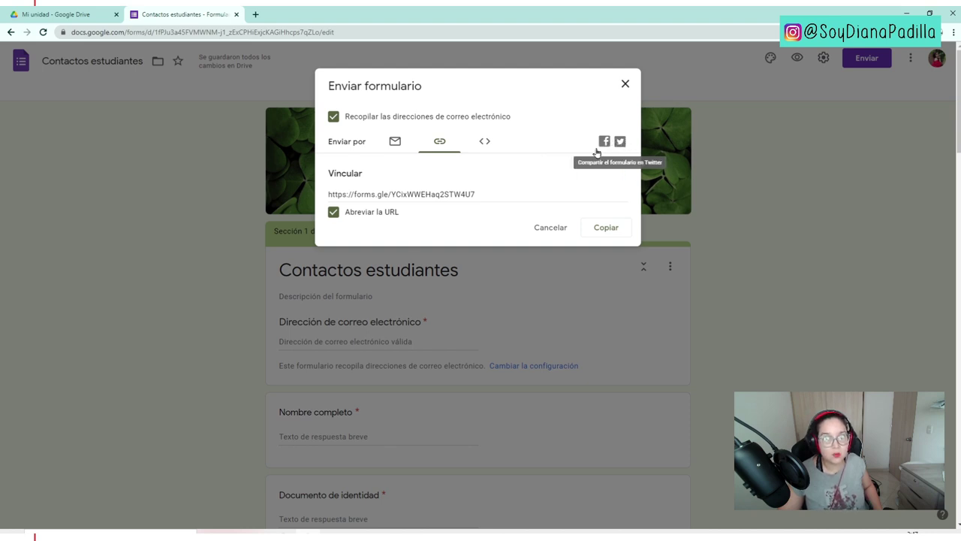
click(443, 193)
click(604, 228)
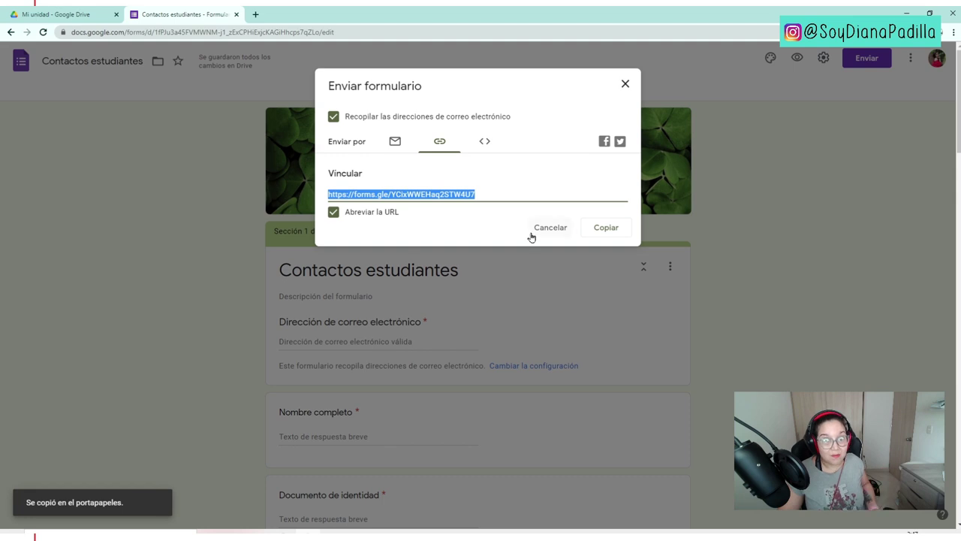
click(626, 86)
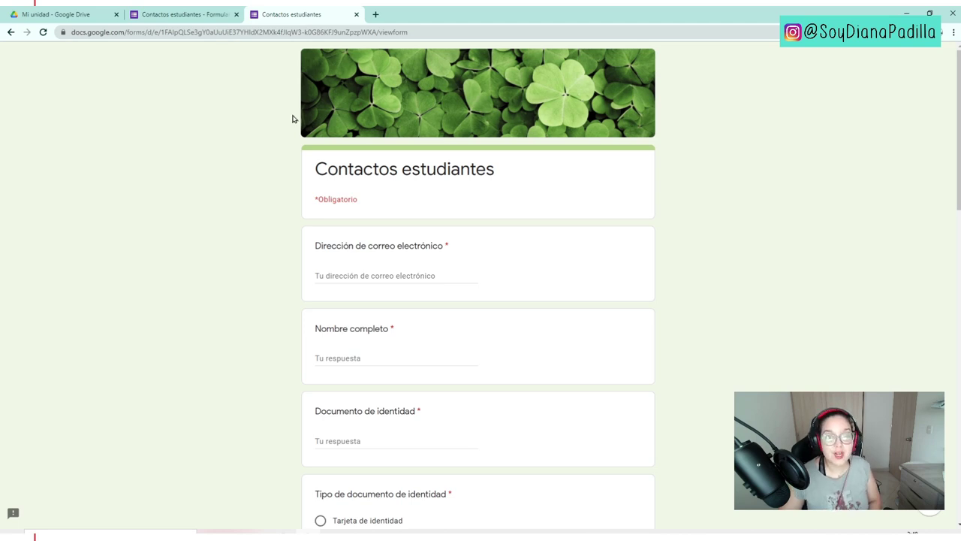
- Fill in the test respondent's email address, full name and identity document number
click(346, 280)
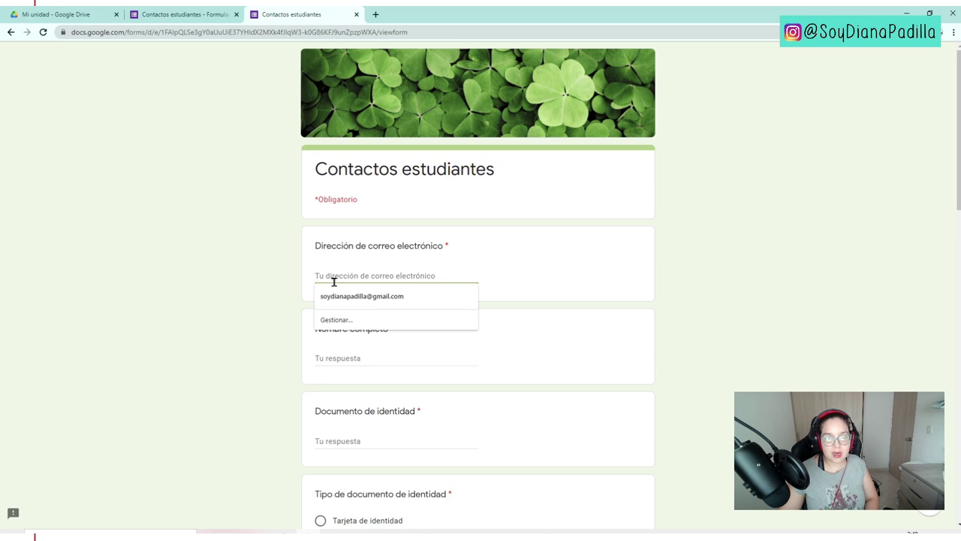
click(334, 294)
click(341, 358)
click(345, 442)
text(1)
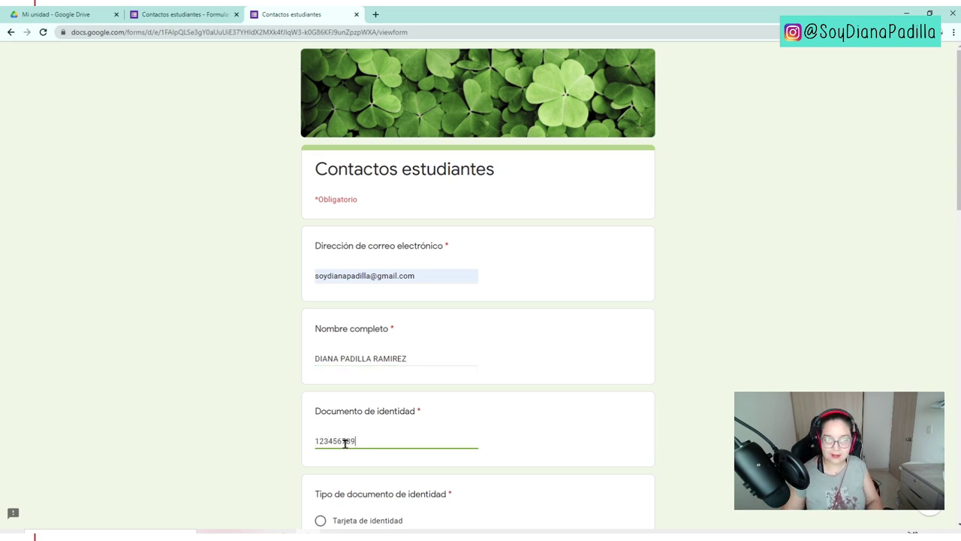
text(23456789)
- Choose Cedula de ciudadania as document type and tick Computador, Tableta and Celular as devices
scroll(345, 443, down, 2)
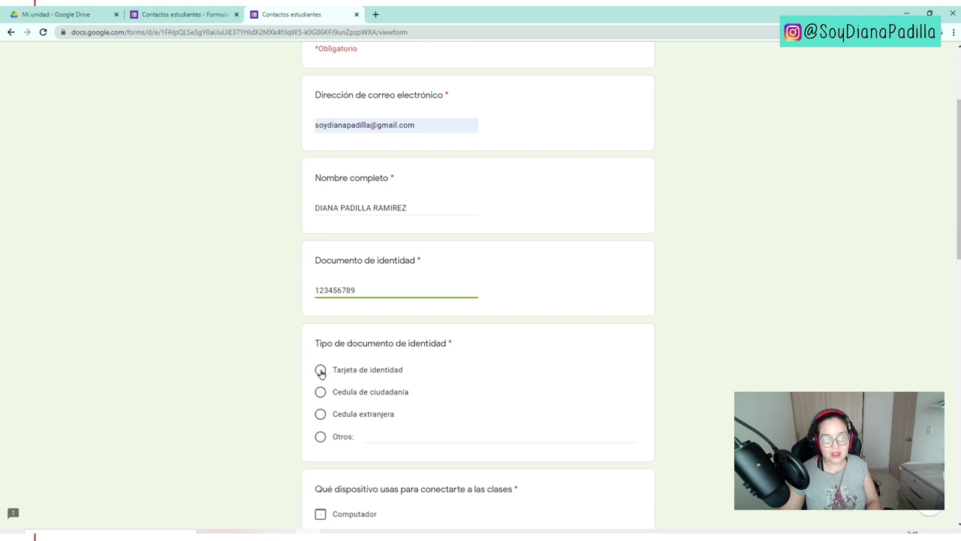
click(320, 392)
scroll(743, 388, down, 2)
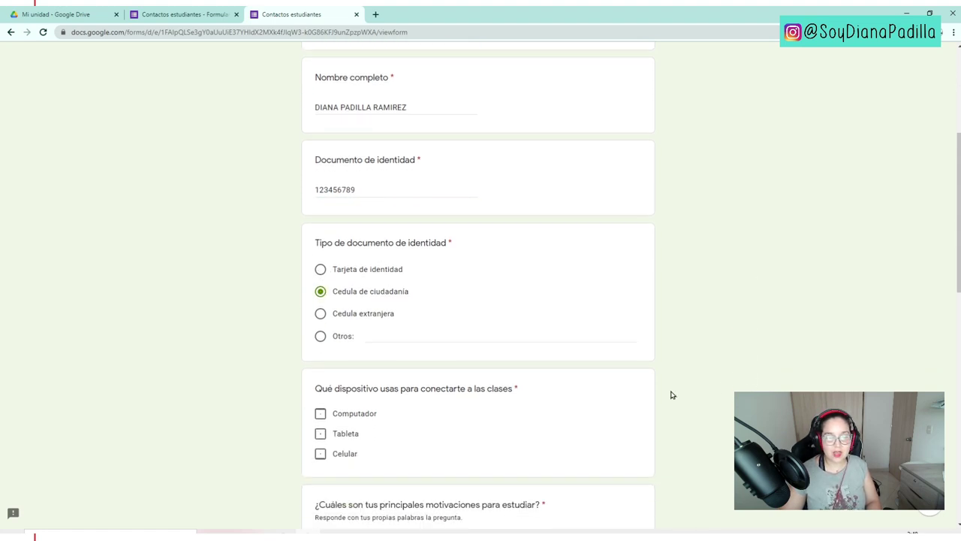
click(379, 335)
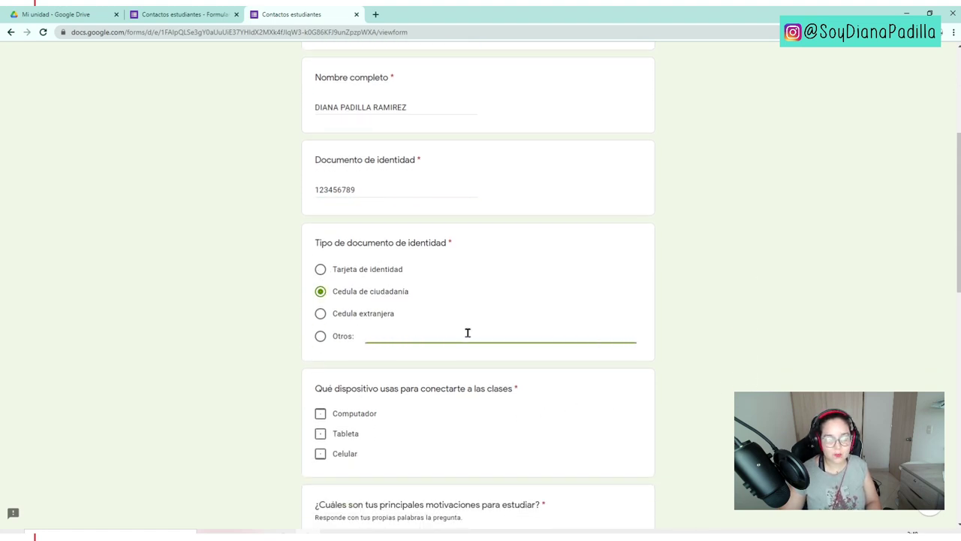
scroll(508, 369, down, 2)
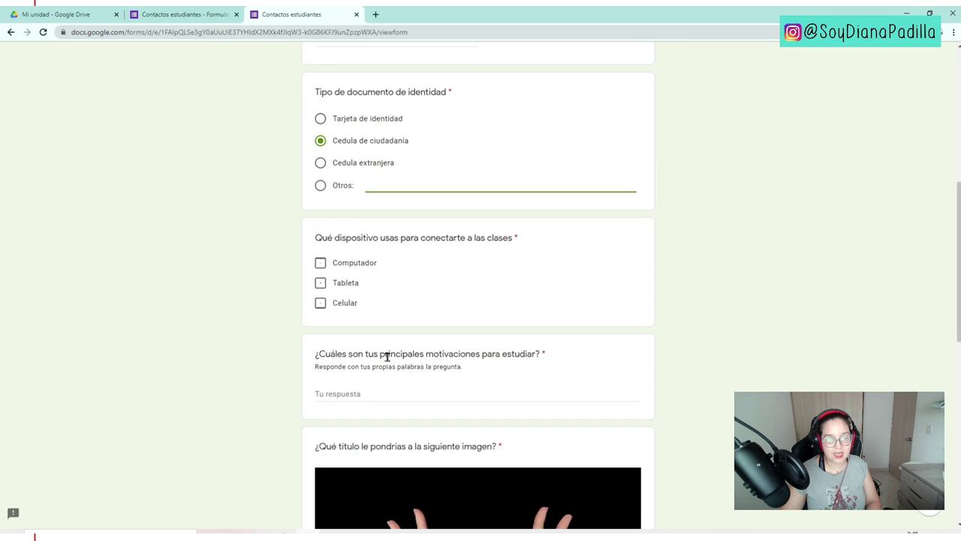
click(345, 263)
click(332, 282)
click(329, 305)
- Answer the motivations question with 'A' and the image title question with 'ABC...'
scroll(366, 337, down, 2)
click(359, 294)
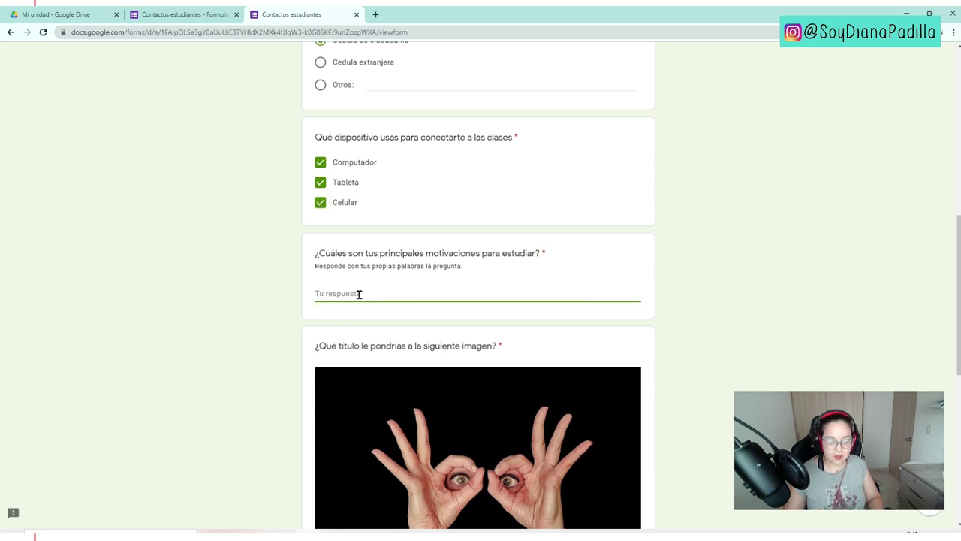
text(ABC)
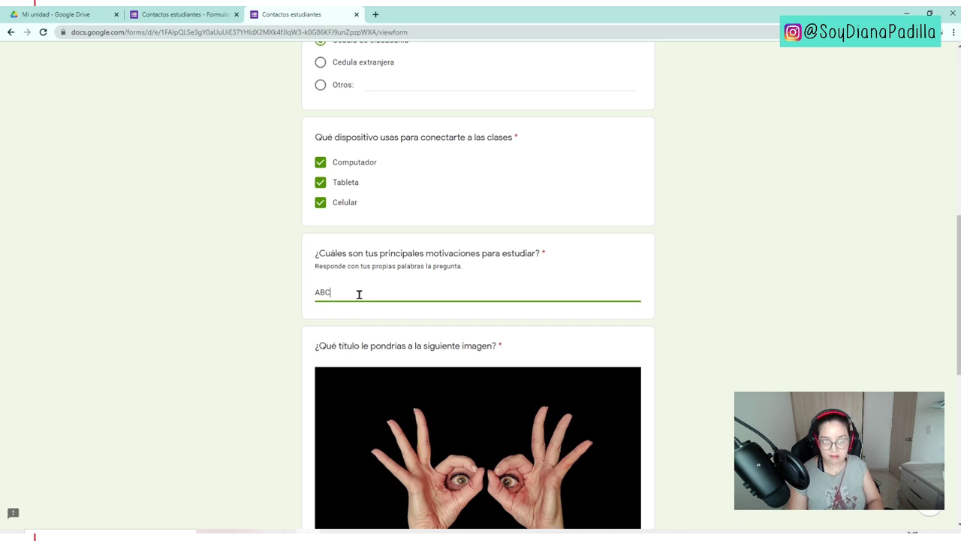
click(305, 293)
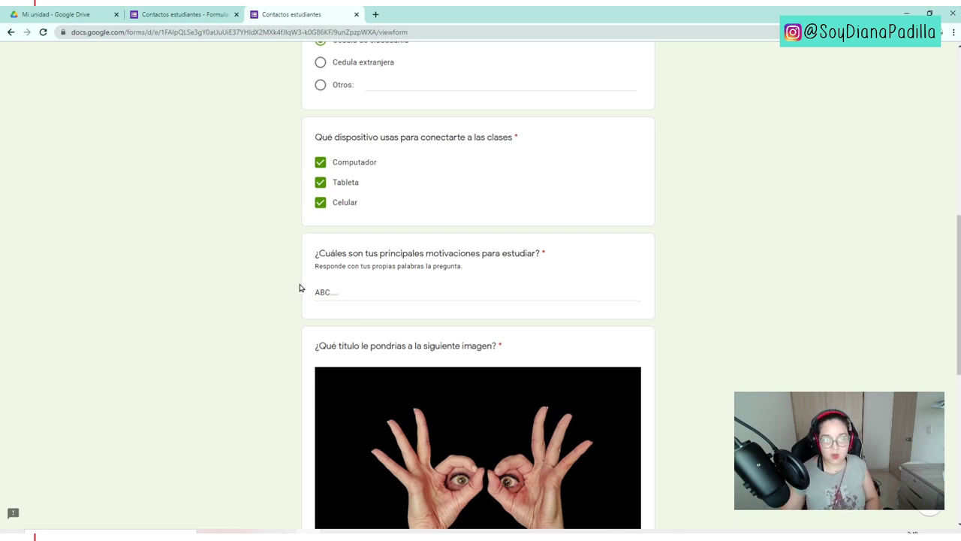
scroll(293, 293, down, 3)
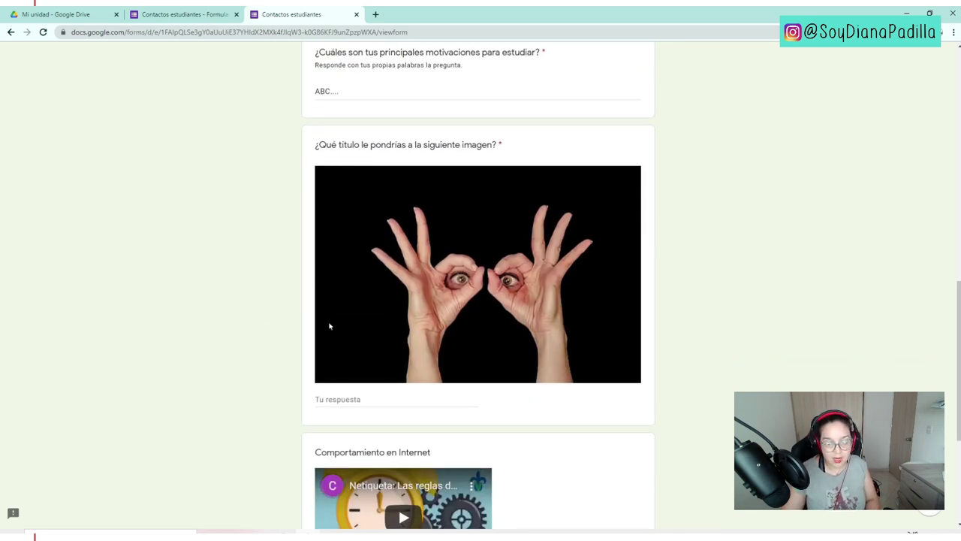
click(344, 397)
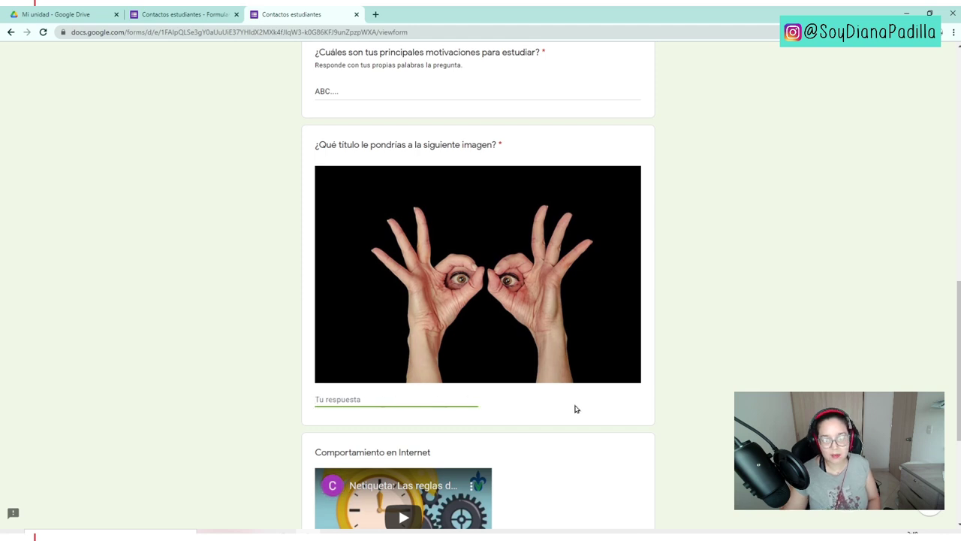
scroll(431, 363, down, 2)
scroll(393, 337, down, 1)
scroll(401, 270, up, 3)
text(A)
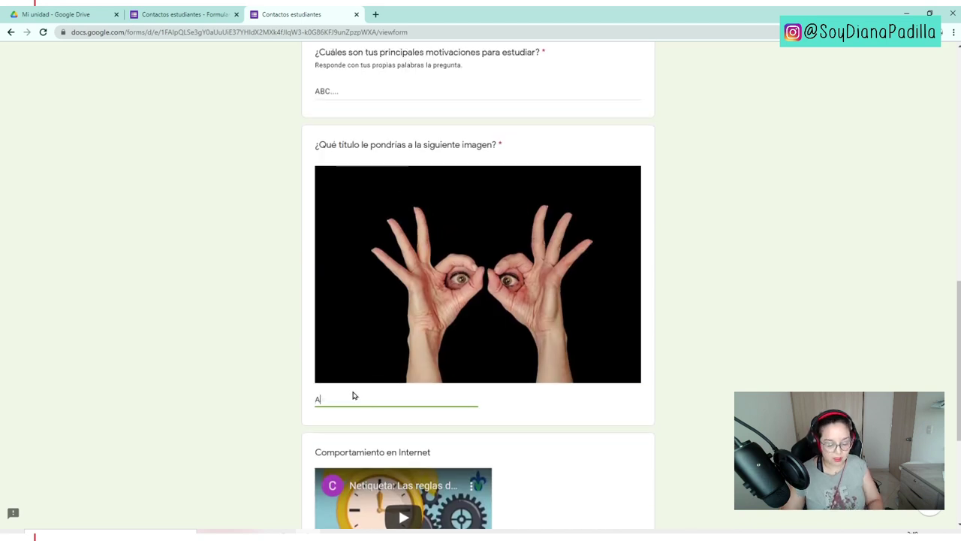
text(BC...)
- Play and pause the Netiqueta video, answer the video analysis question with 'A', and continue to page two
scroll(401, 390, down, 2)
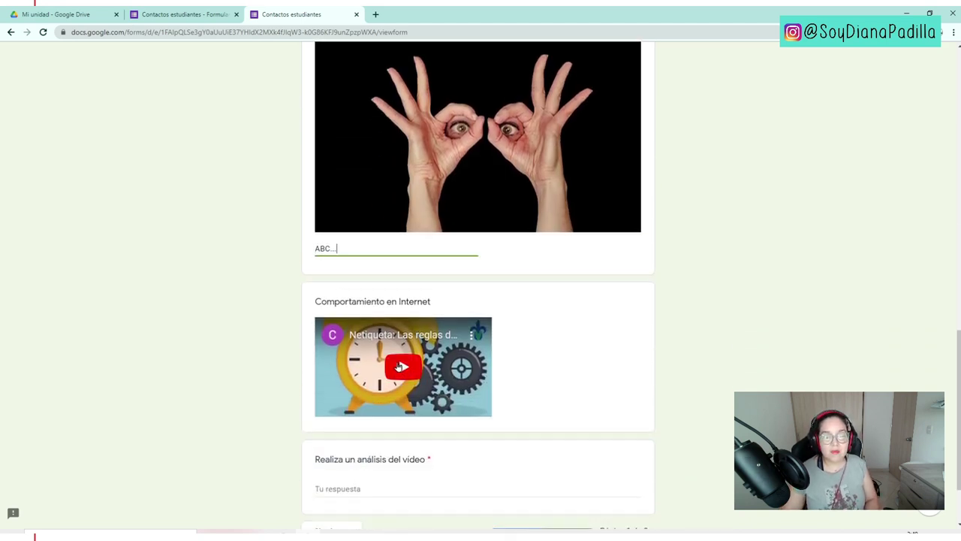
click(416, 378)
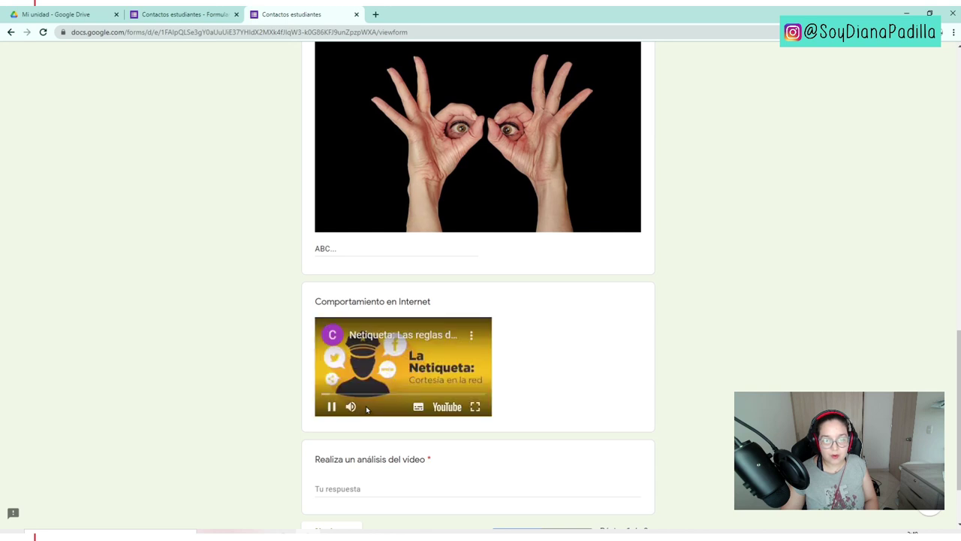
click(331, 406)
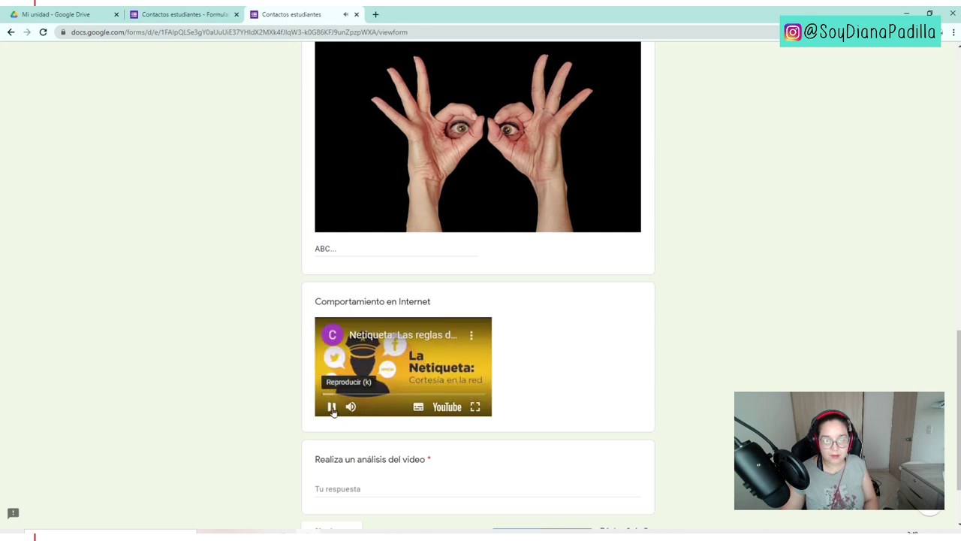
scroll(332, 406, down, 1)
click(352, 396)
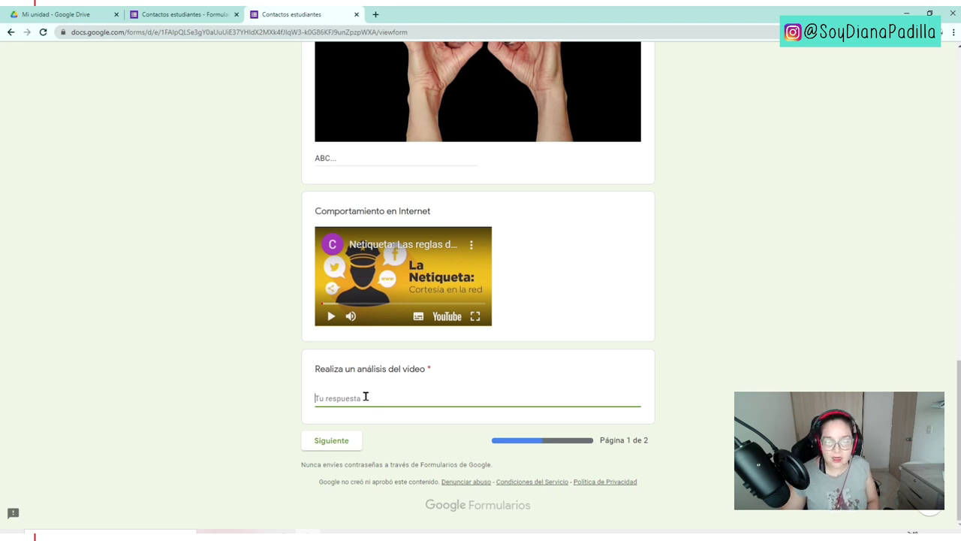
text(ABC...)
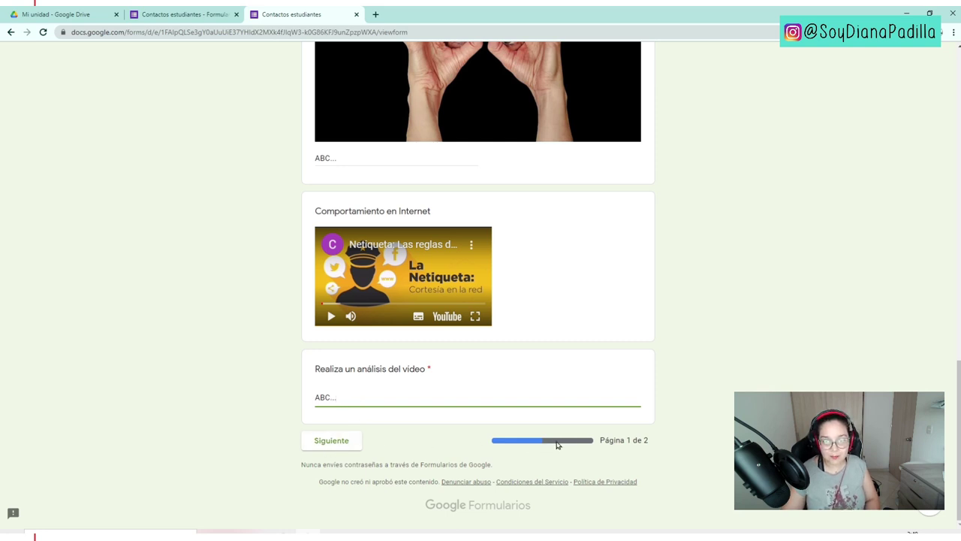
click(353, 448)
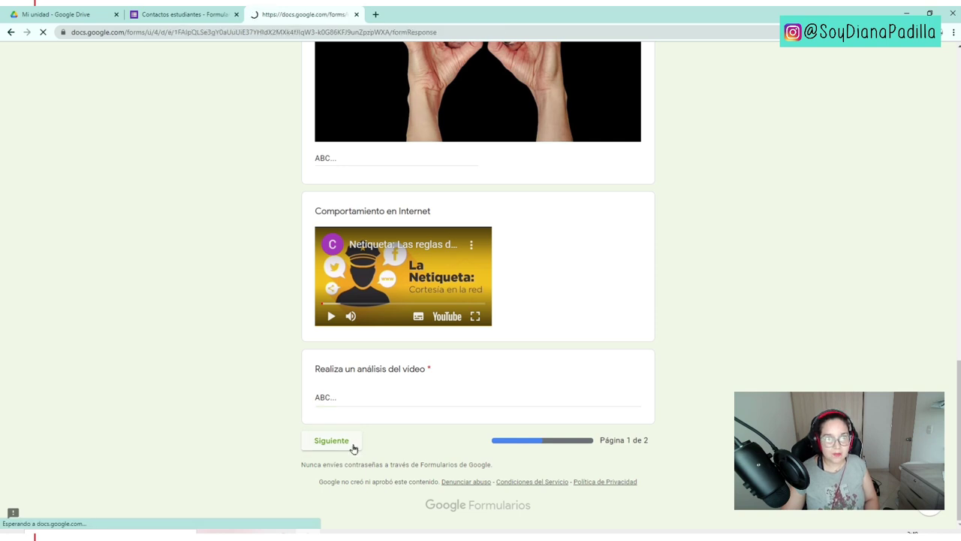
- Choose estrato 3 and rate the talk 5 out of 5
click(393, 308)
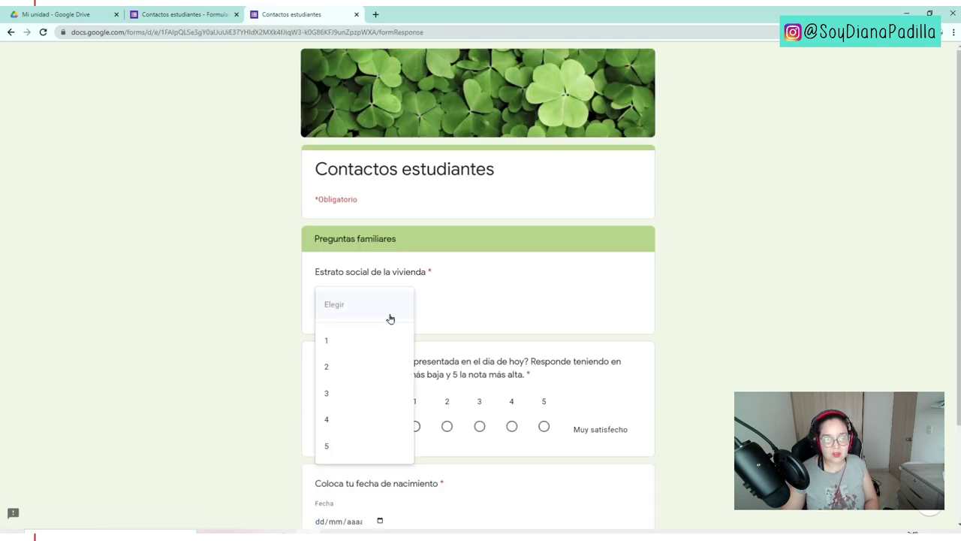
click(361, 395)
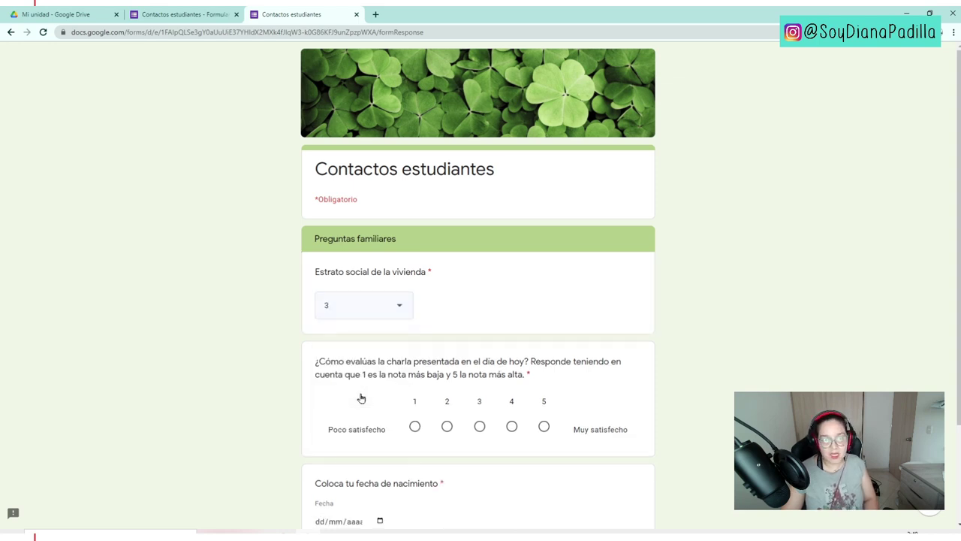
drag(379, 364, 530, 368)
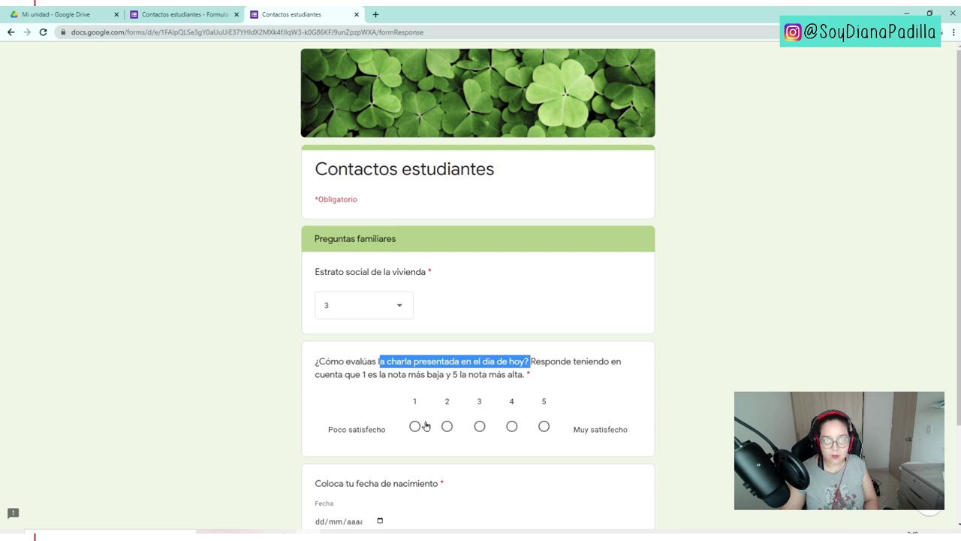
click(480, 426)
click(513, 426)
click(545, 427)
click(444, 413)
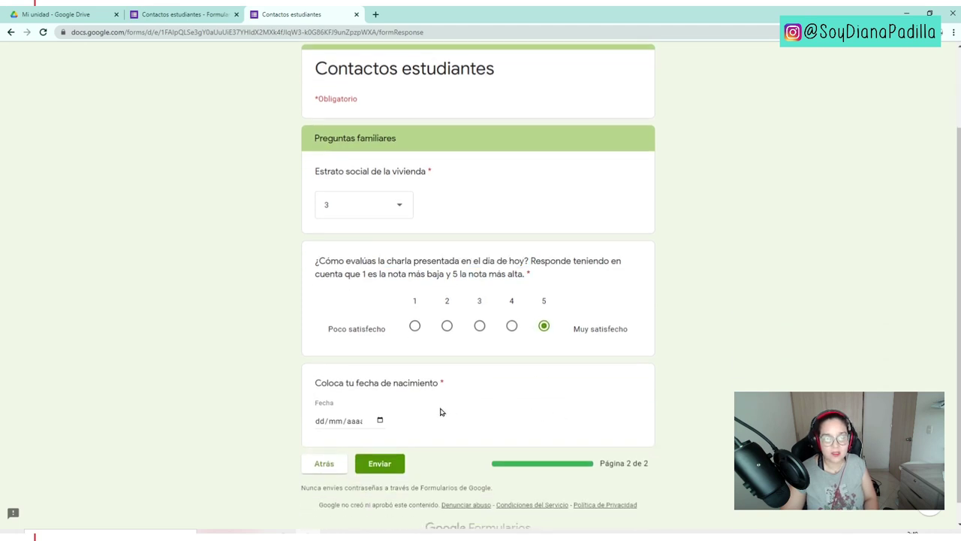
- Set the birth date to 11/02/2015 via the calendar and submit the test response
click(357, 423)
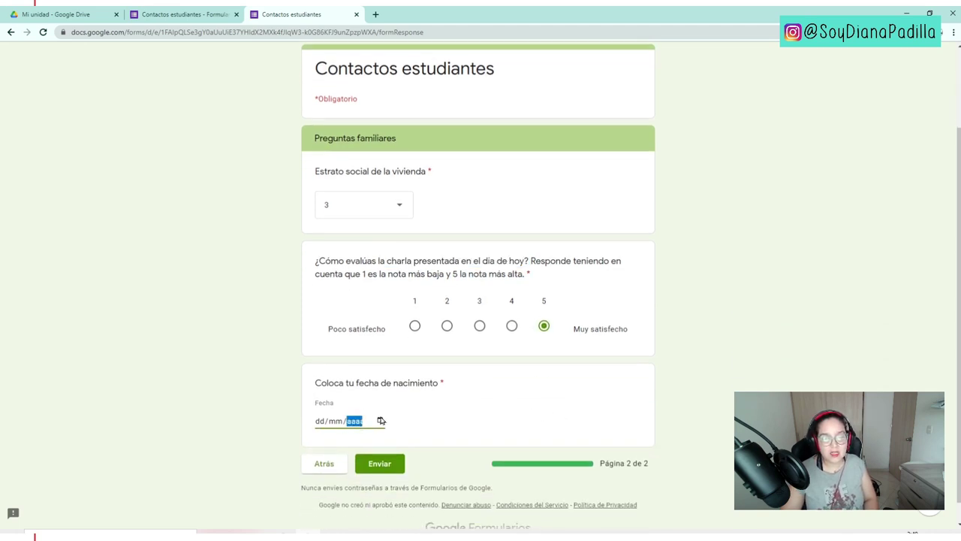
click(380, 422)
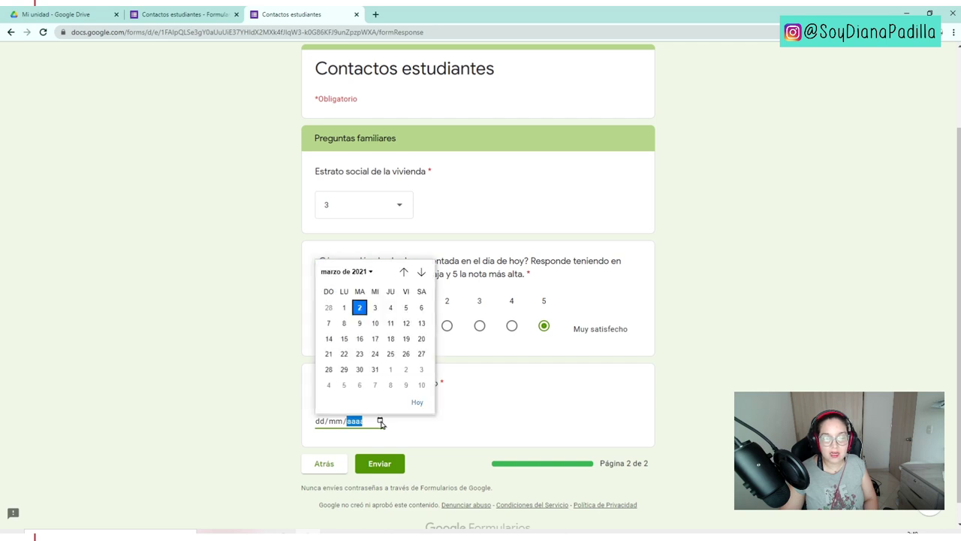
click(347, 271)
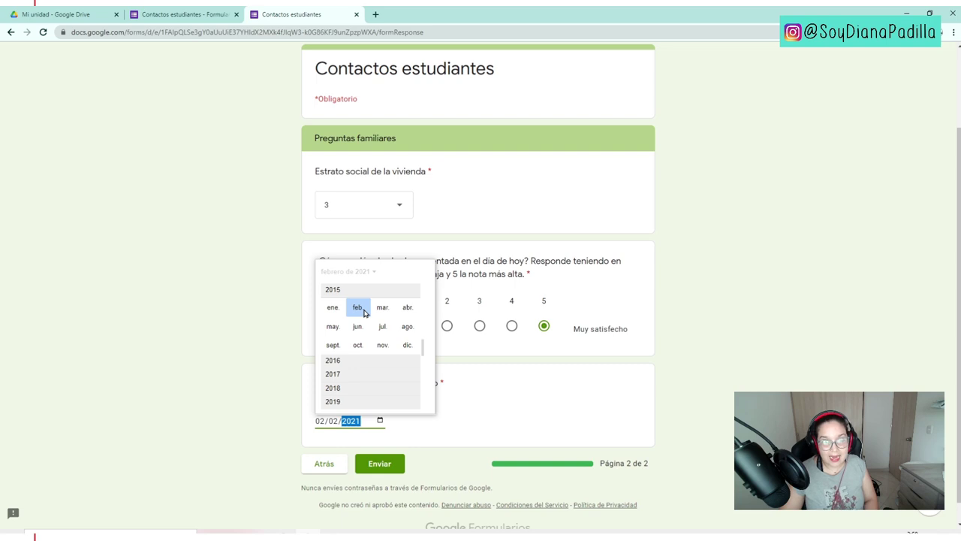
click(365, 312)
click(377, 331)
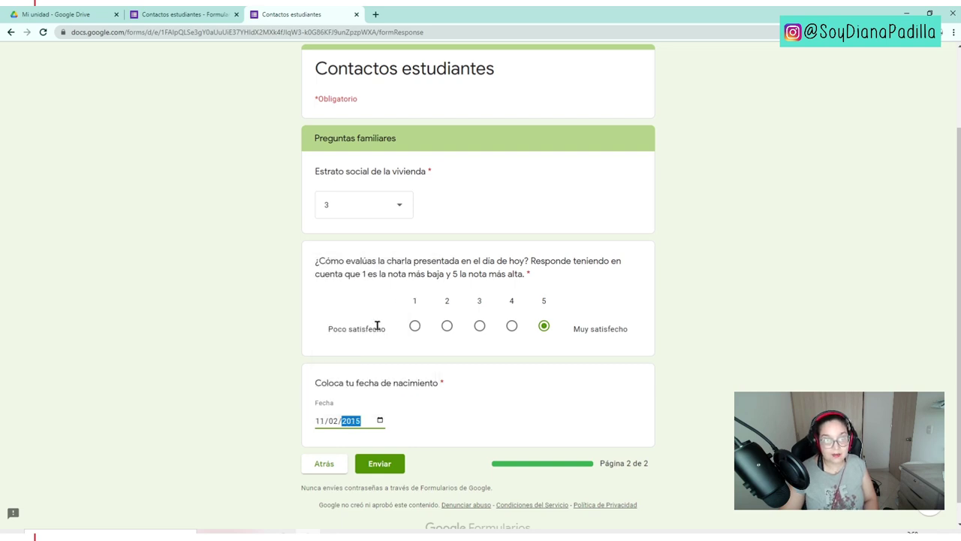
click(379, 465)
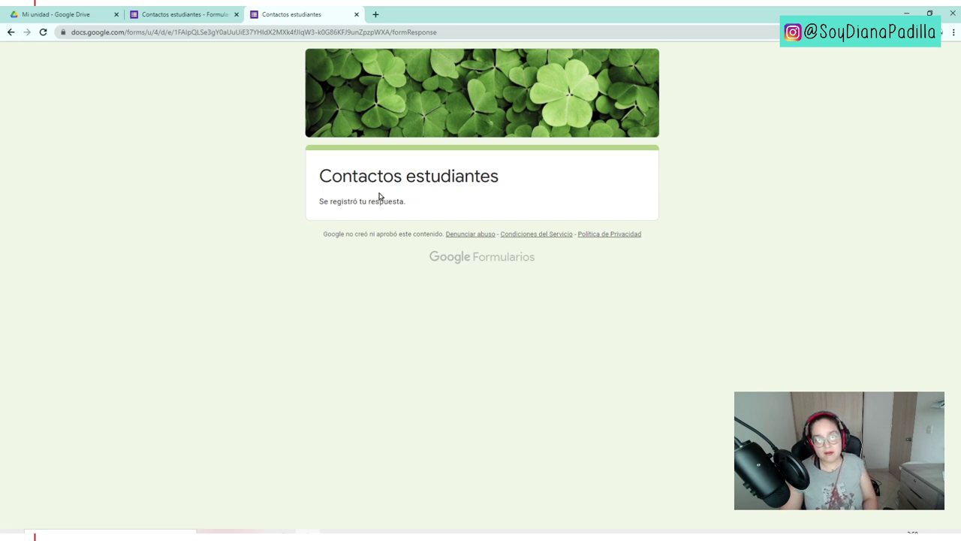
drag(341, 202, 402, 205)
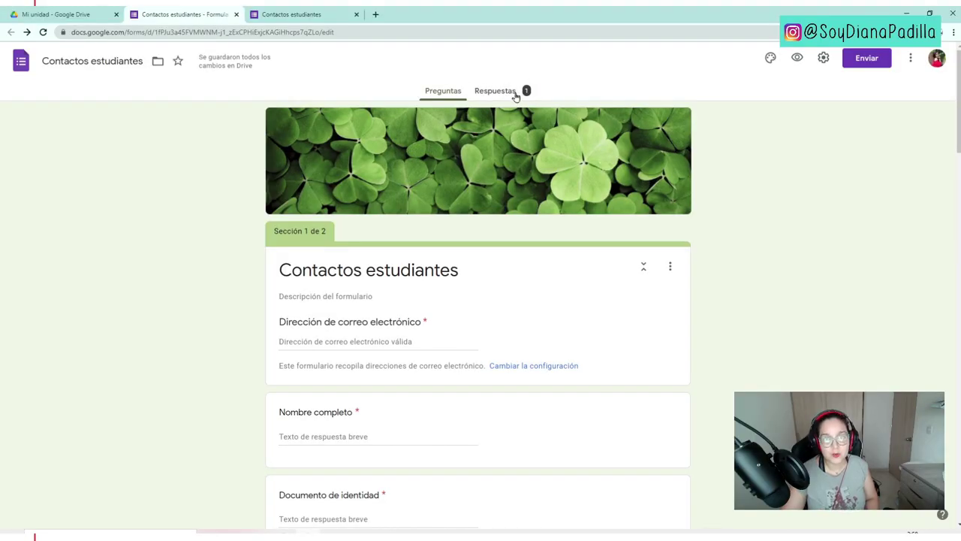
- Browse the Resumen of responses, view the Nombre completo answers per question, then the Individual response
click(515, 95)
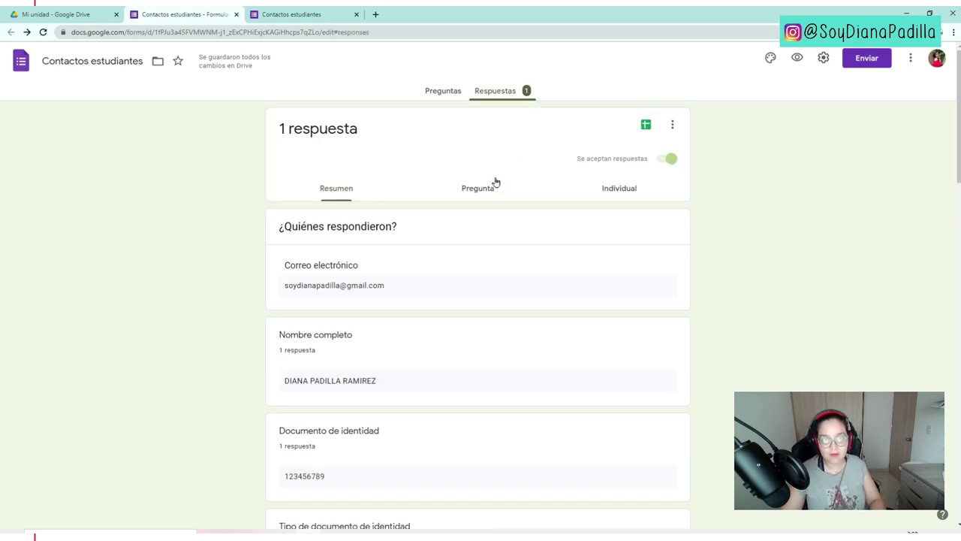
scroll(382, 240, down, 3)
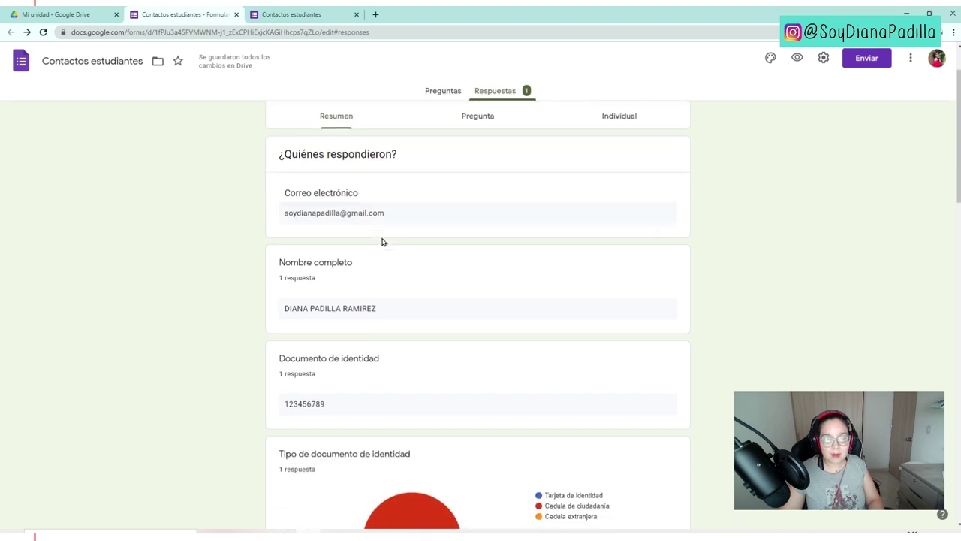
scroll(380, 252, down, 10)
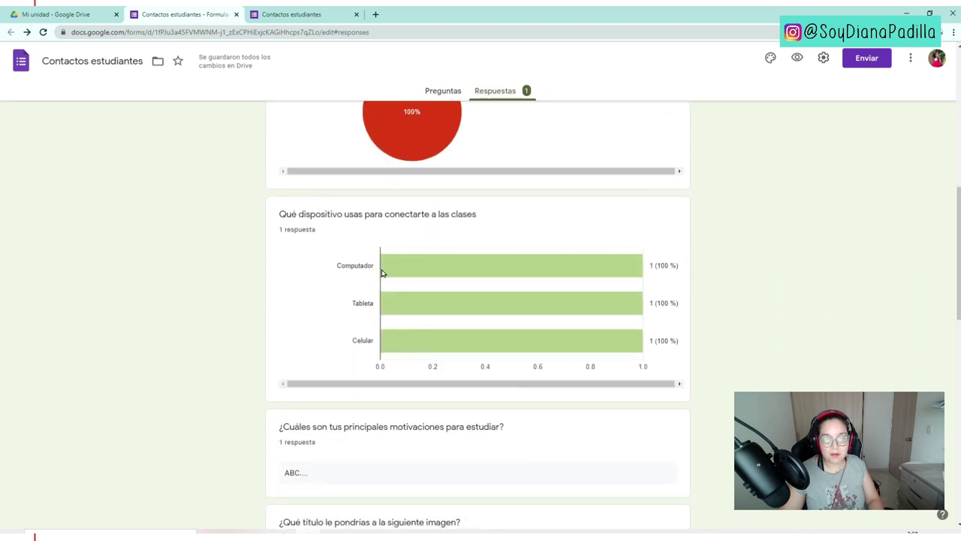
scroll(381, 272, up, 13)
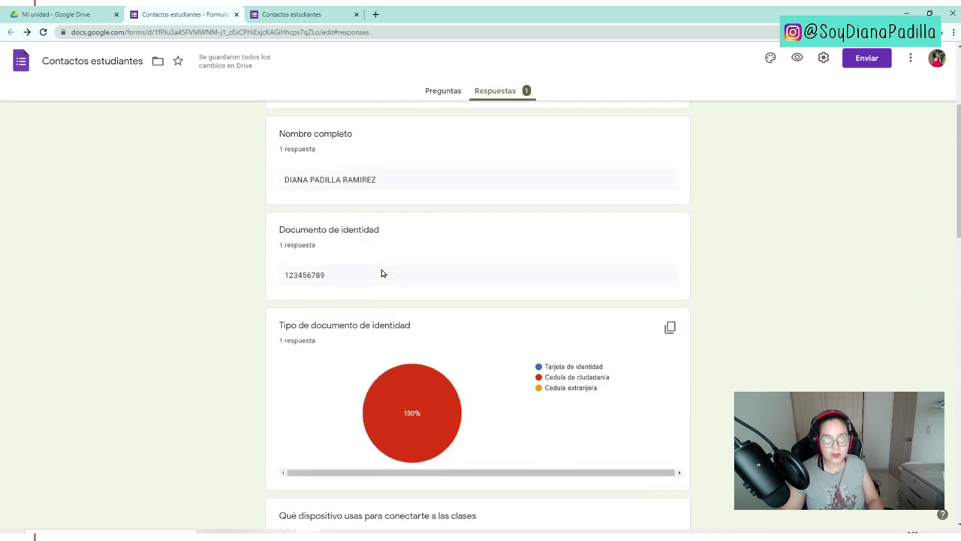
click(463, 190)
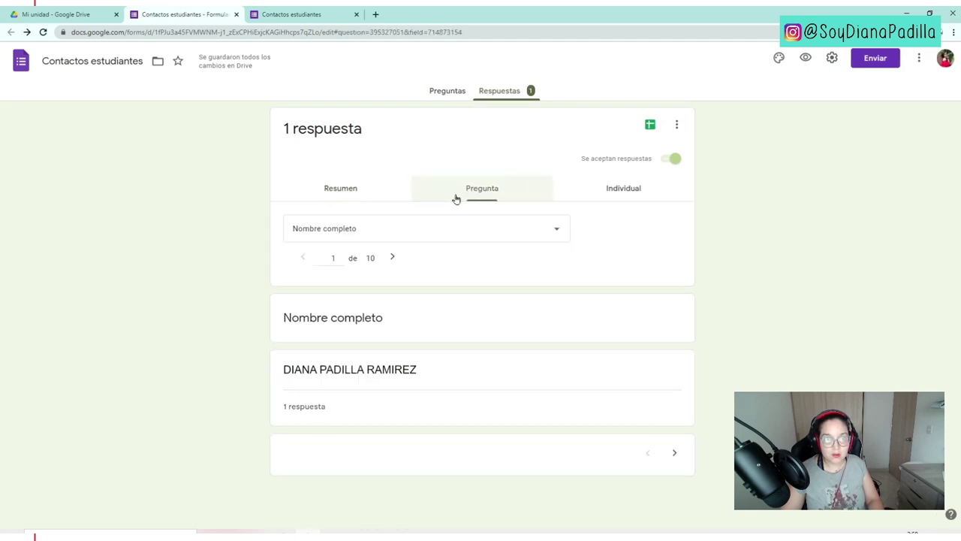
click(408, 232)
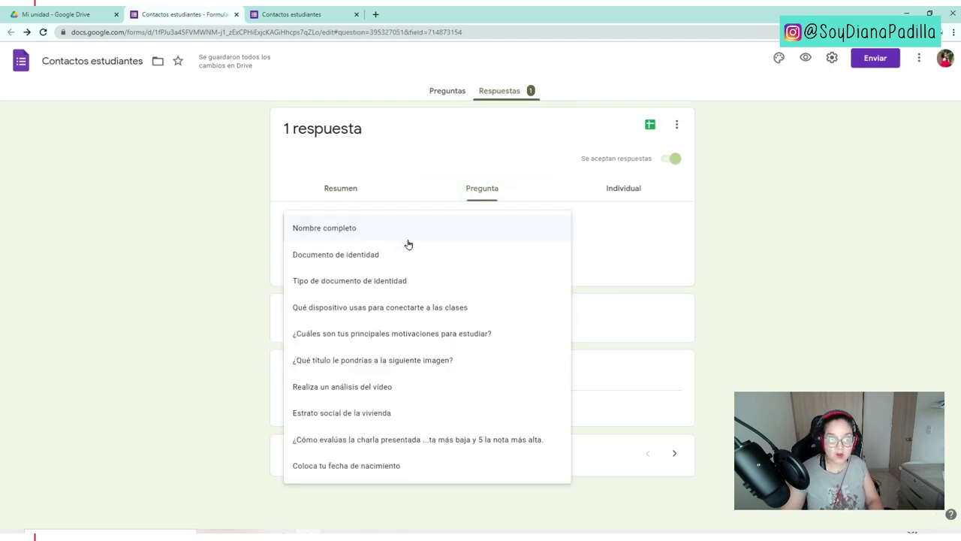
click(245, 289)
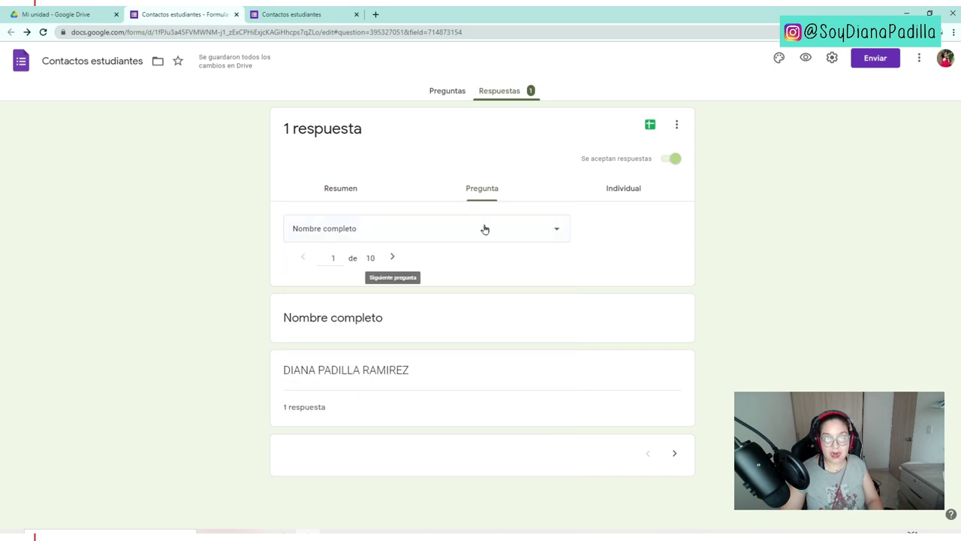
click(621, 192)
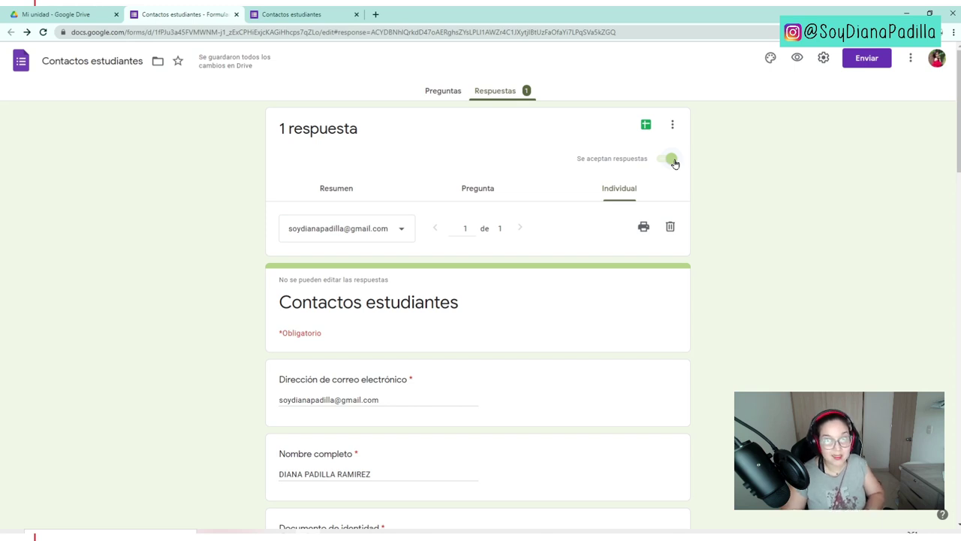
- Turn off 'Se aceptan respuestas' and link responses to a newly created spreadsheet
click(669, 160)
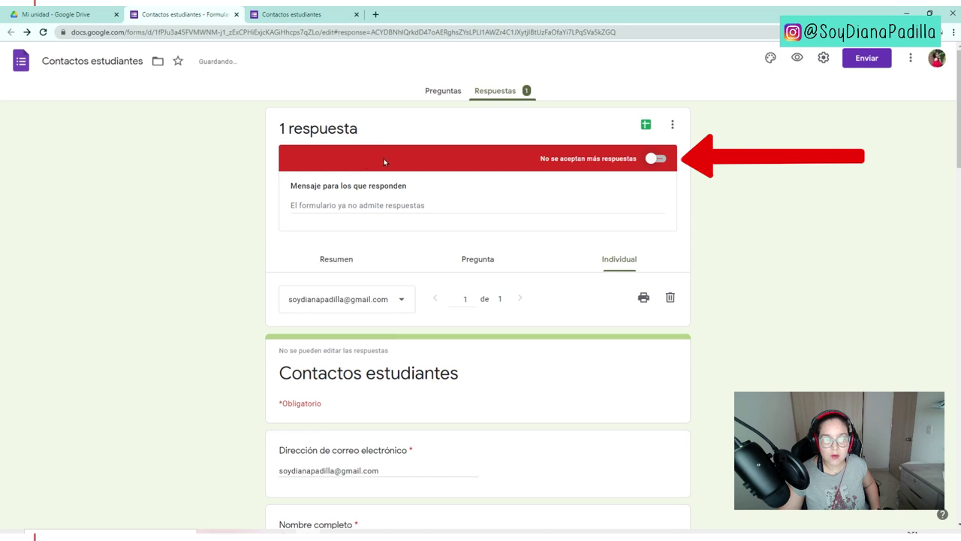
click(319, 206)
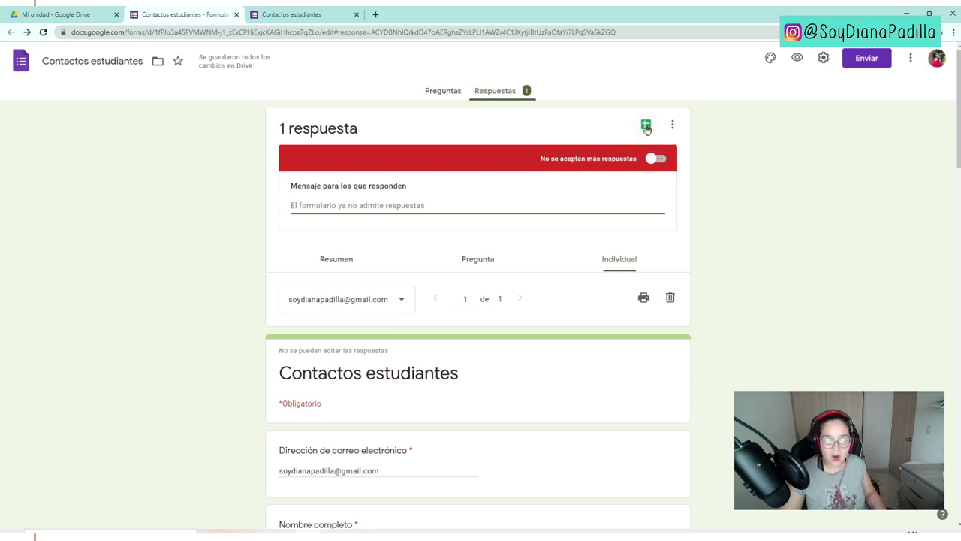
click(646, 126)
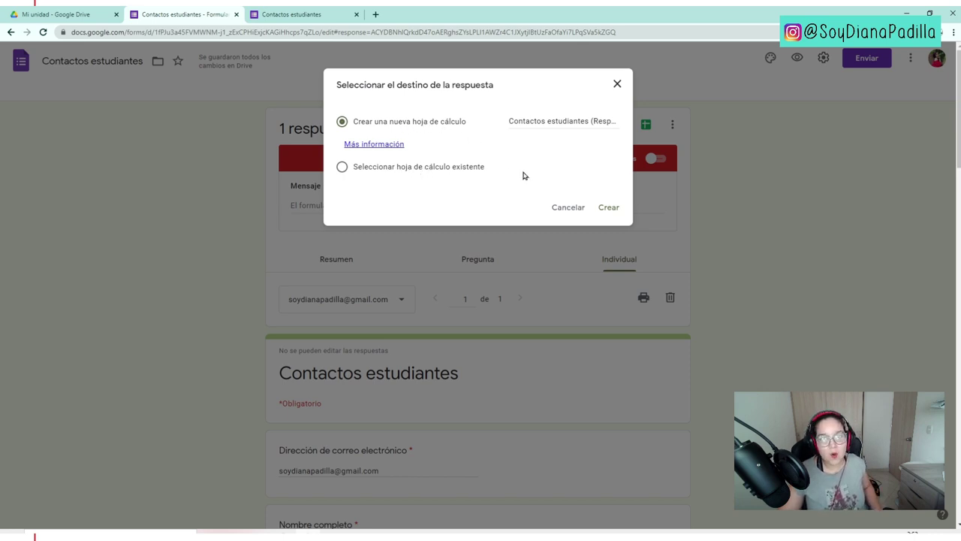
click(614, 206)
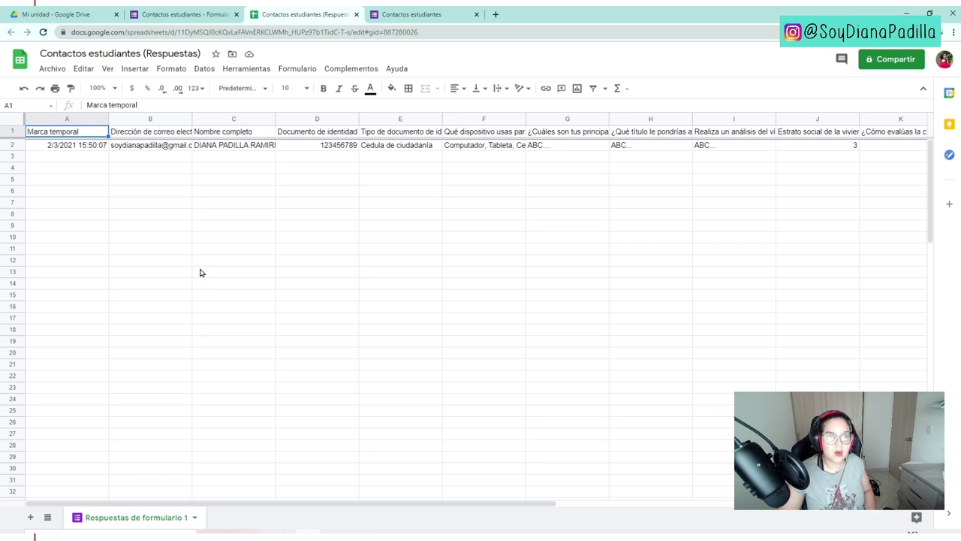
- Inspect the email, Nombre completo and Documento de identidad headers and the test response in row 2
click(125, 134)
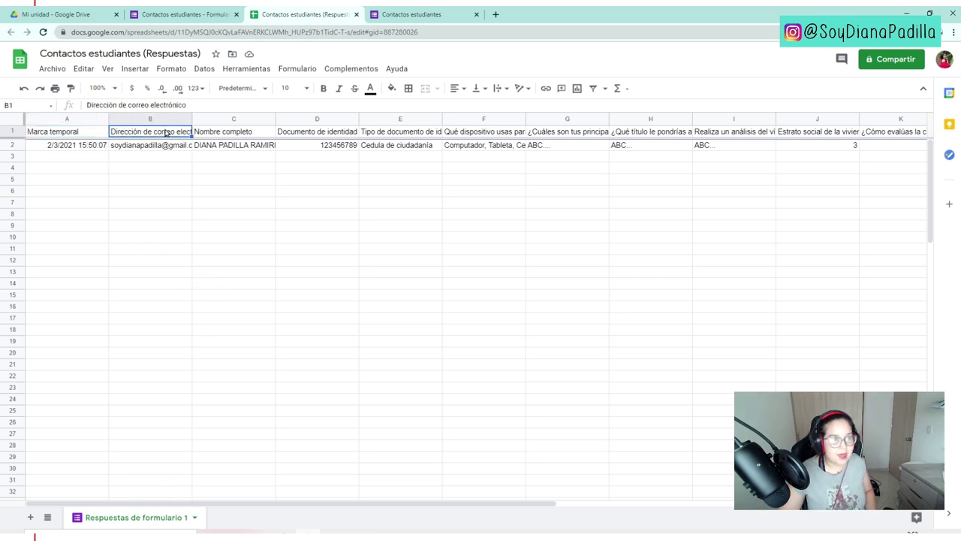
click(226, 133)
click(324, 132)
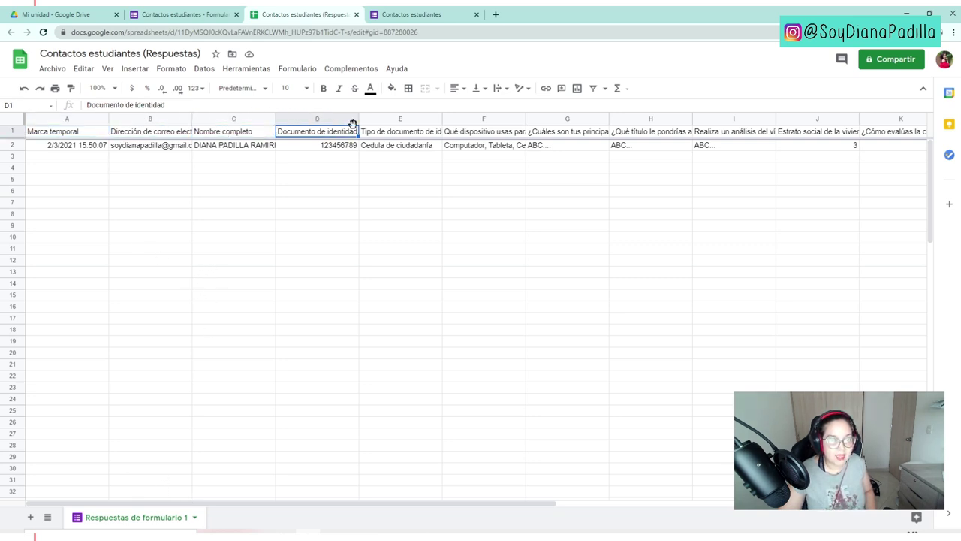
click(13, 146)
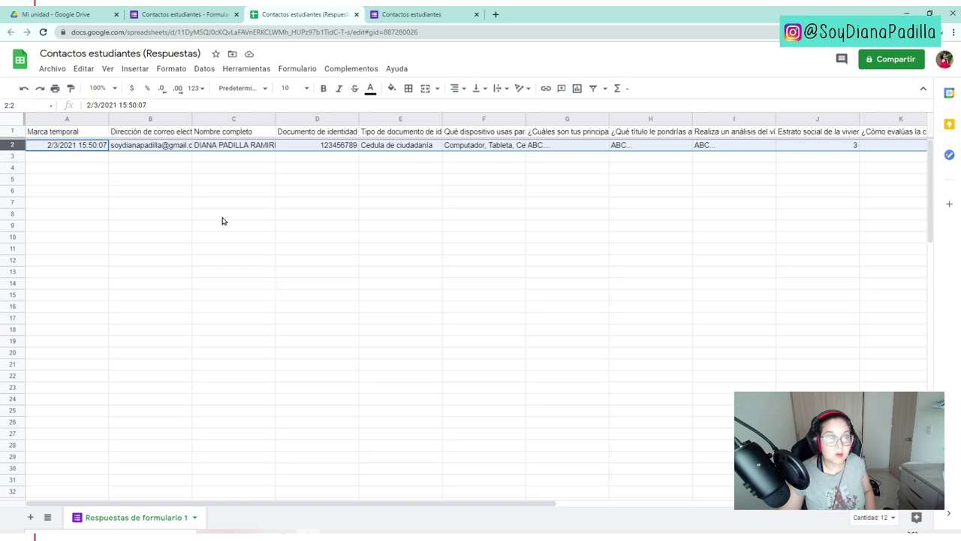
click(160, 147)
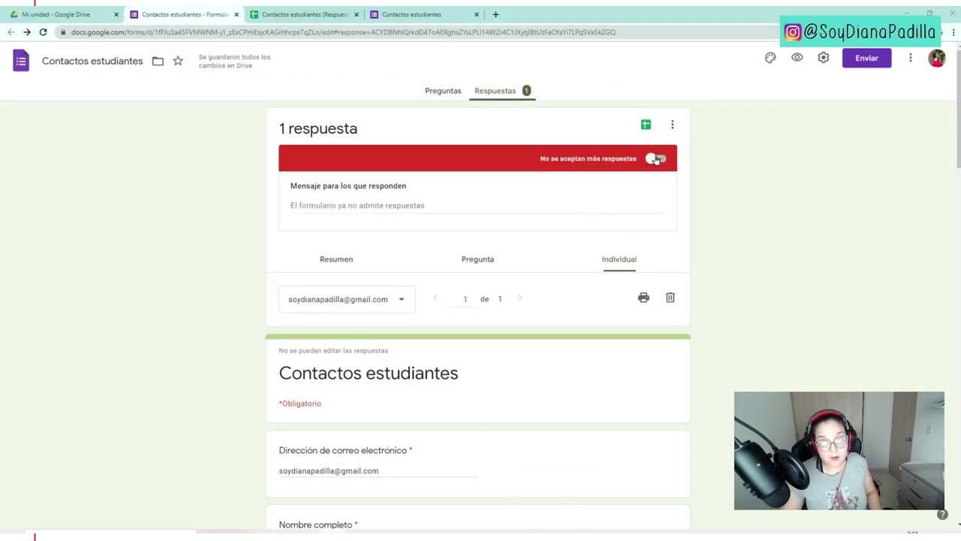
- Reopen the form to responses and toggle 'Recibir notificaciones por correo electrónico' on, then off again
click(655, 158)
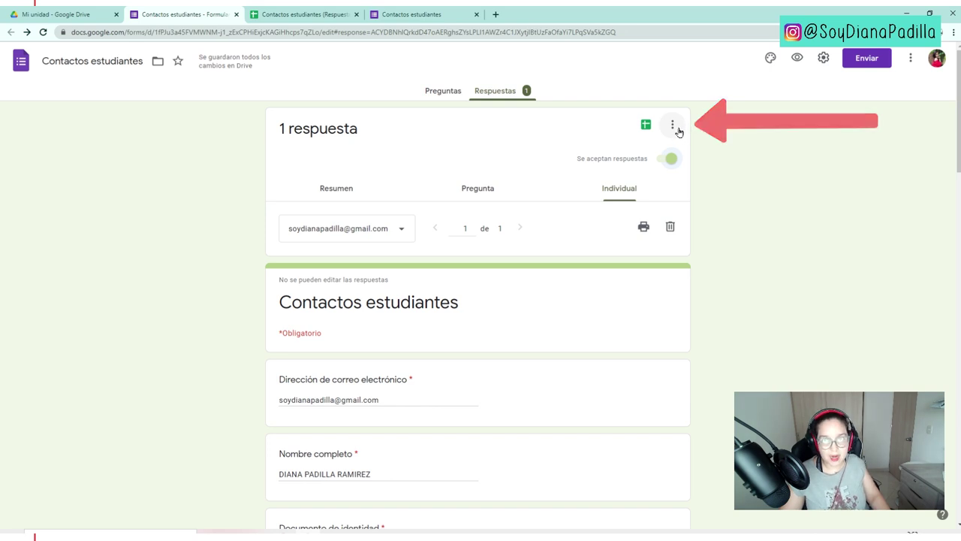
click(678, 131)
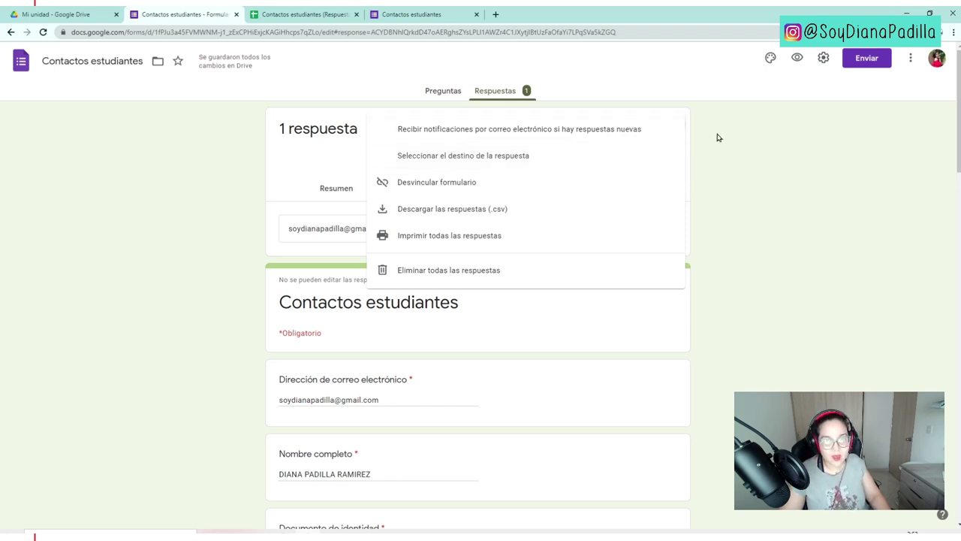
click(535, 138)
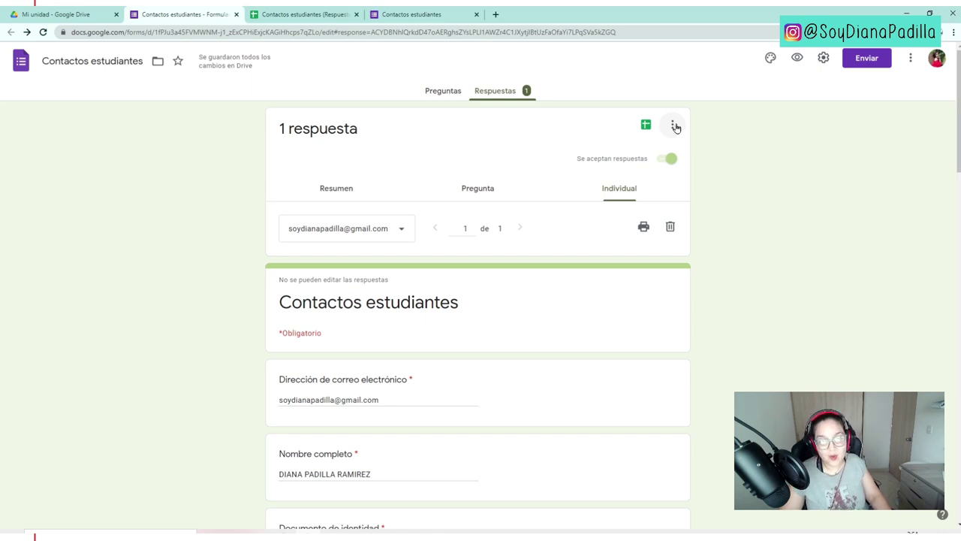
click(675, 127)
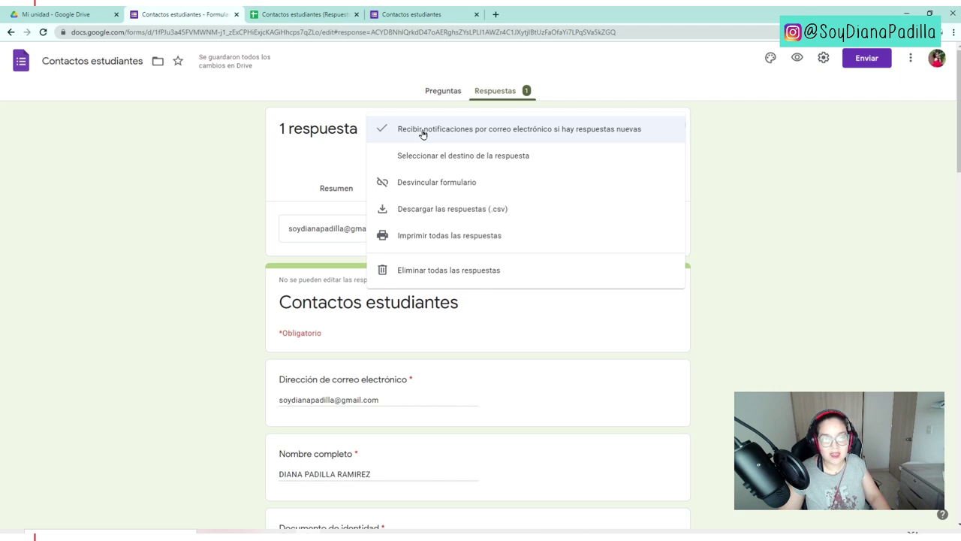
click(423, 133)
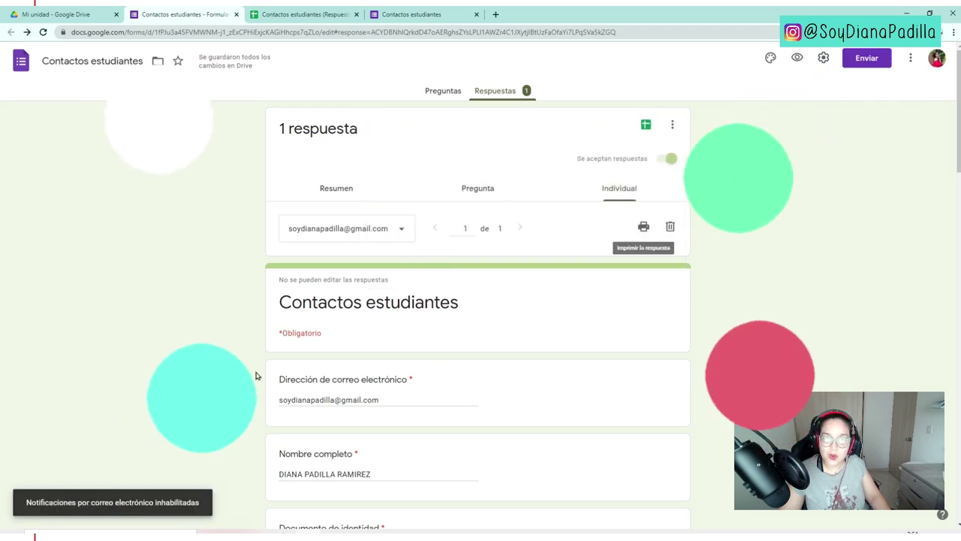